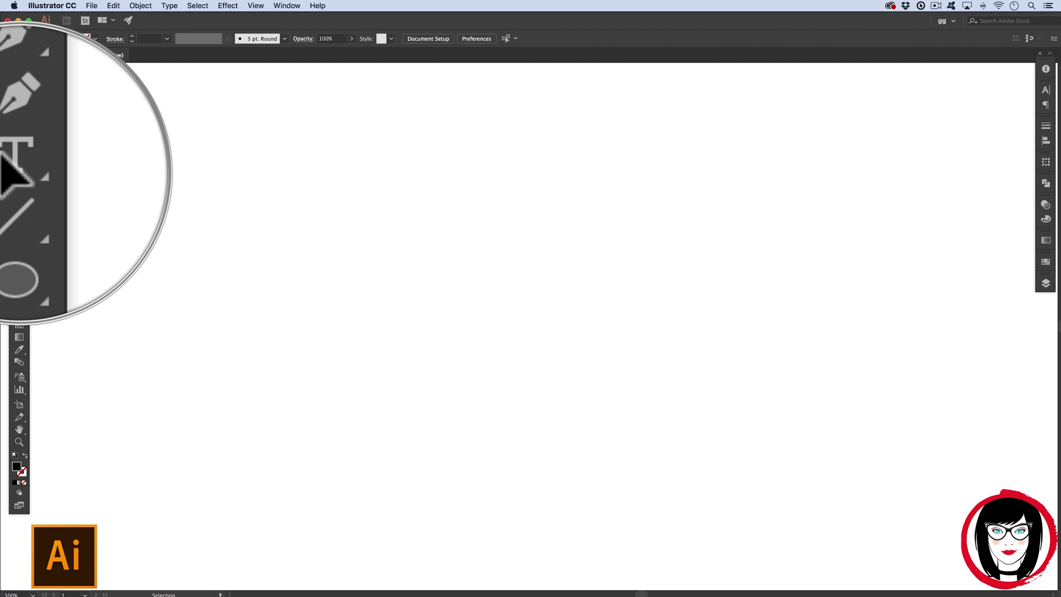
Step: Type 'typography' as point text near the middle of the artboard
{"action": "left_click", "coordinate": [18, 169]}
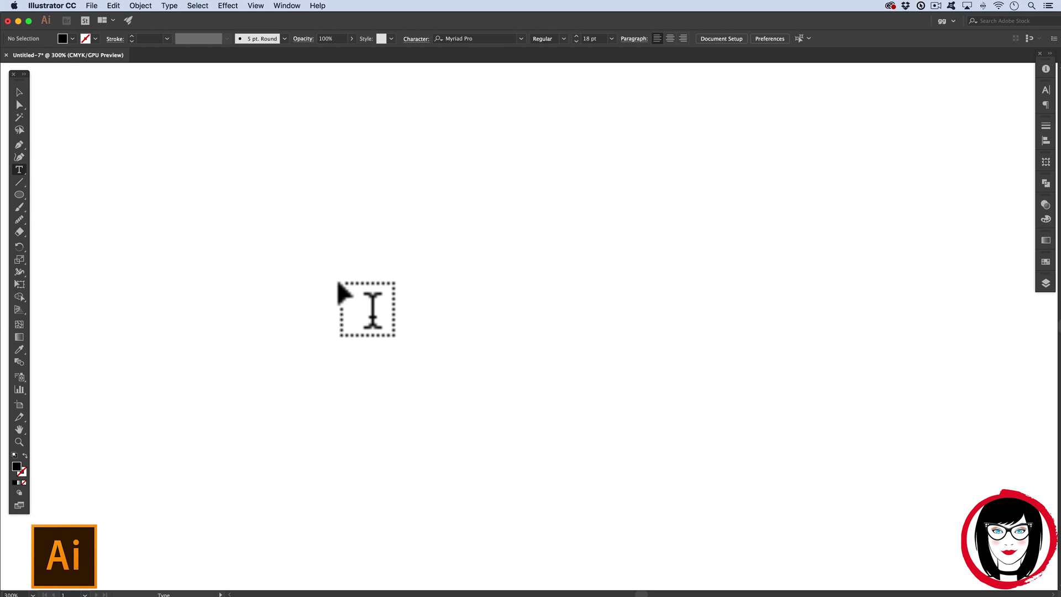
{"action": "left_click", "coordinate": [355, 300]}
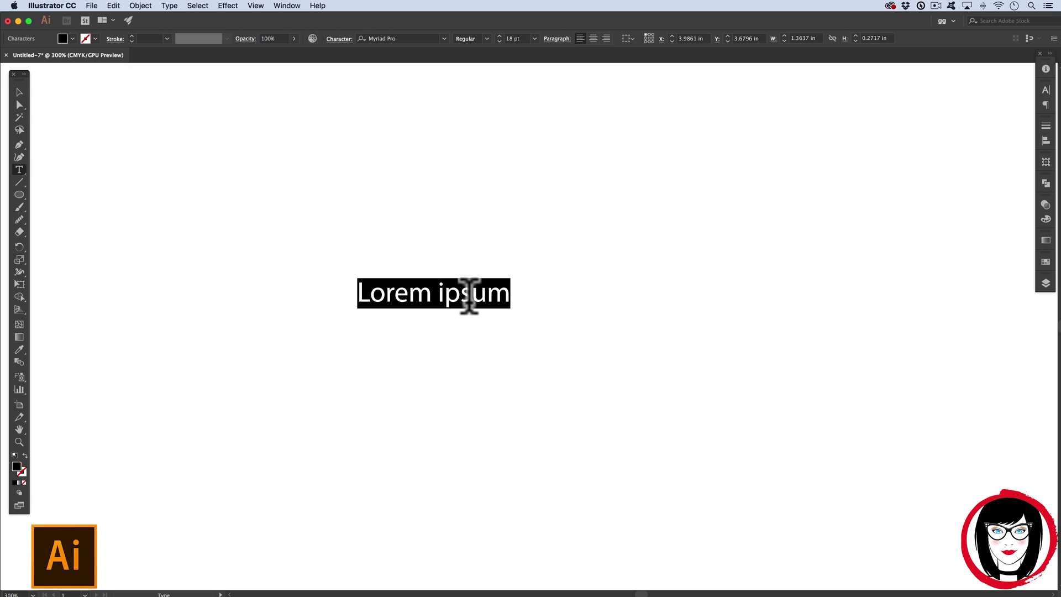
{"action": "type", "text": "typography"}
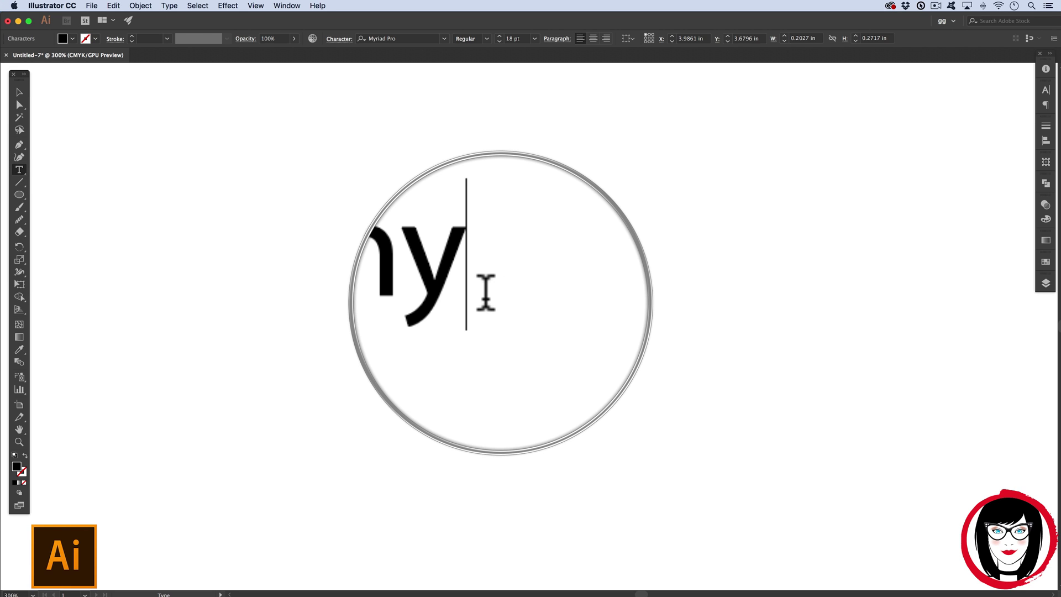
Step: Select the whole word 'typography'
{"action": "left_click_drag", "start_coordinate": [494, 292], "coordinate": [326, 279]}
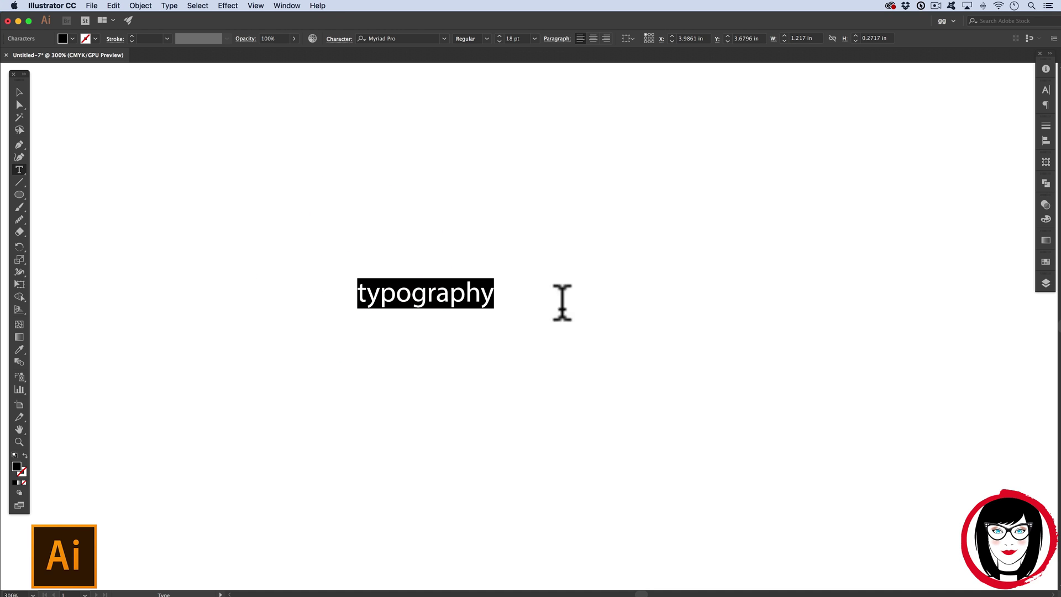
{"action": "left_click", "coordinate": [476, 281]}
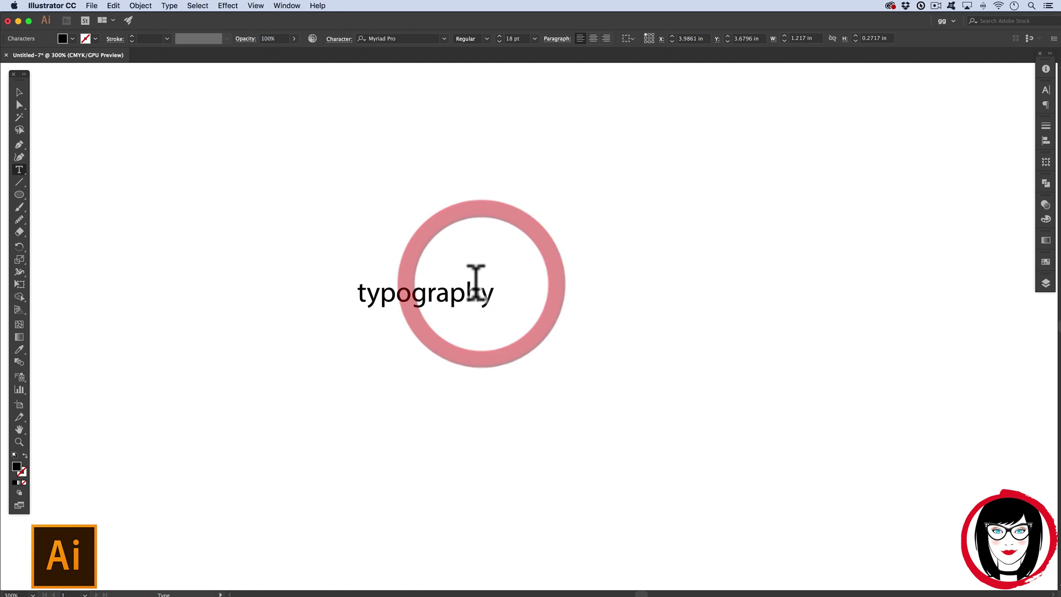
{"action": "left_click_drag", "start_coordinate": [493, 292], "coordinate": [462, 279]}
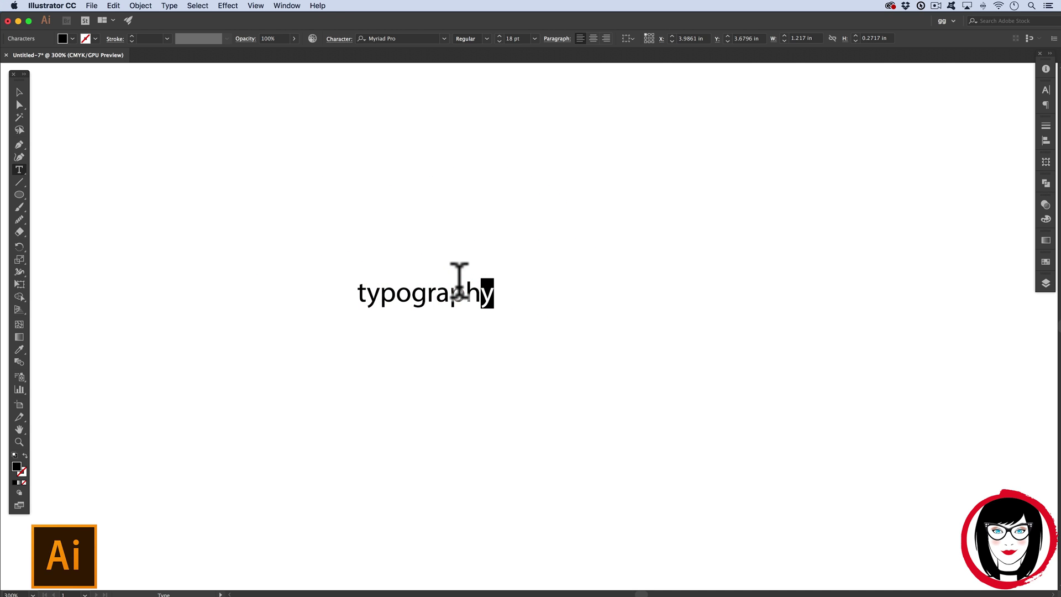
{"action": "left_click", "coordinate": [467, 277]}
{"action": "left_click_drag", "start_coordinate": [480, 280], "coordinate": [343, 268]}
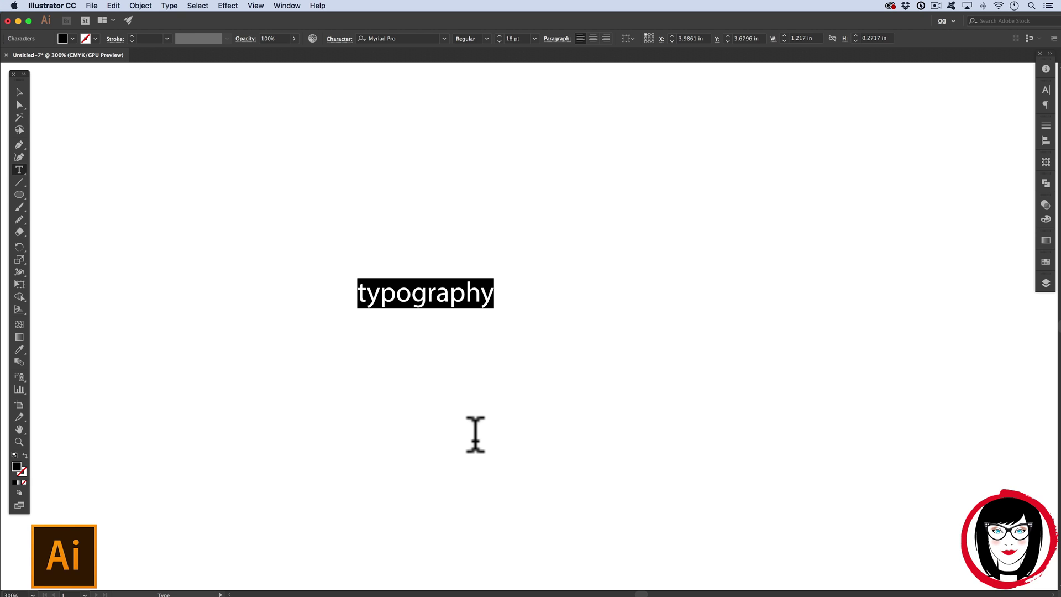
Step: Change the font of 'typography' to Century Gothic from the Control bar
{"action": "left_click", "coordinate": [20, 170]}
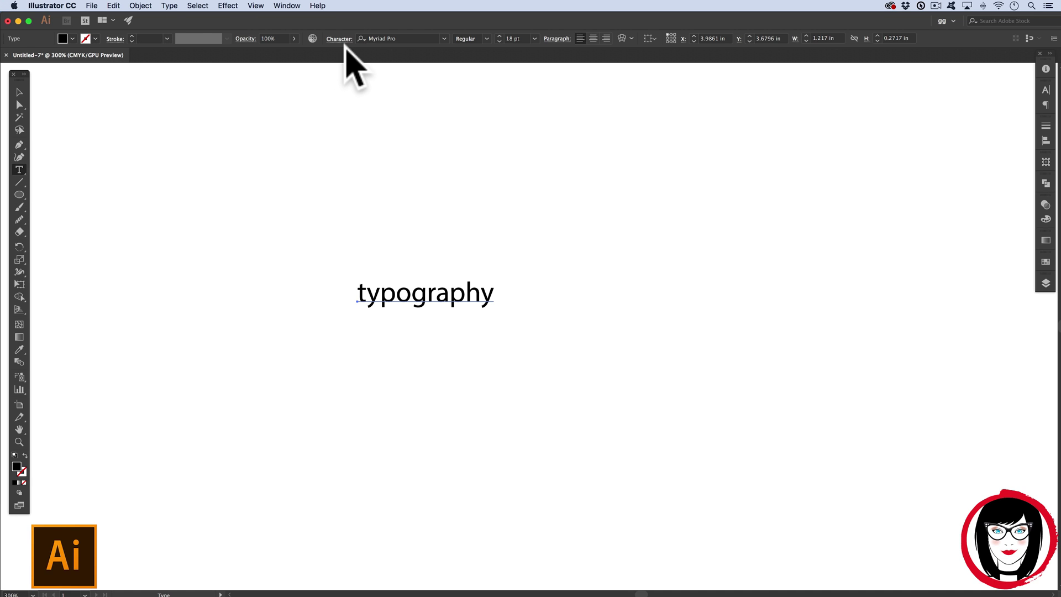
{"action": "left_click", "coordinate": [444, 38]}
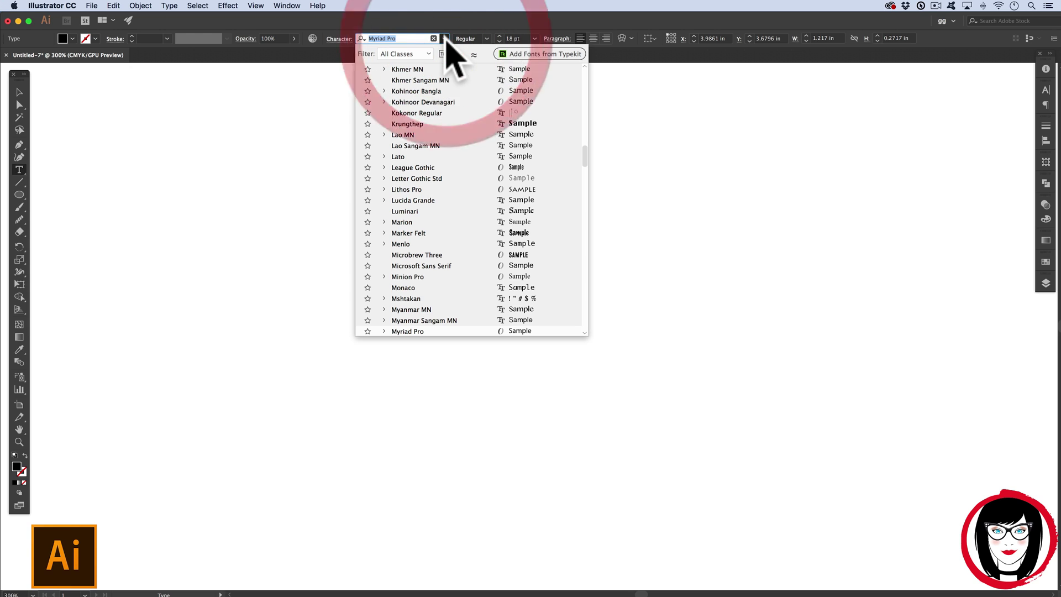
{"action": "left_click", "coordinate": [478, 38]}
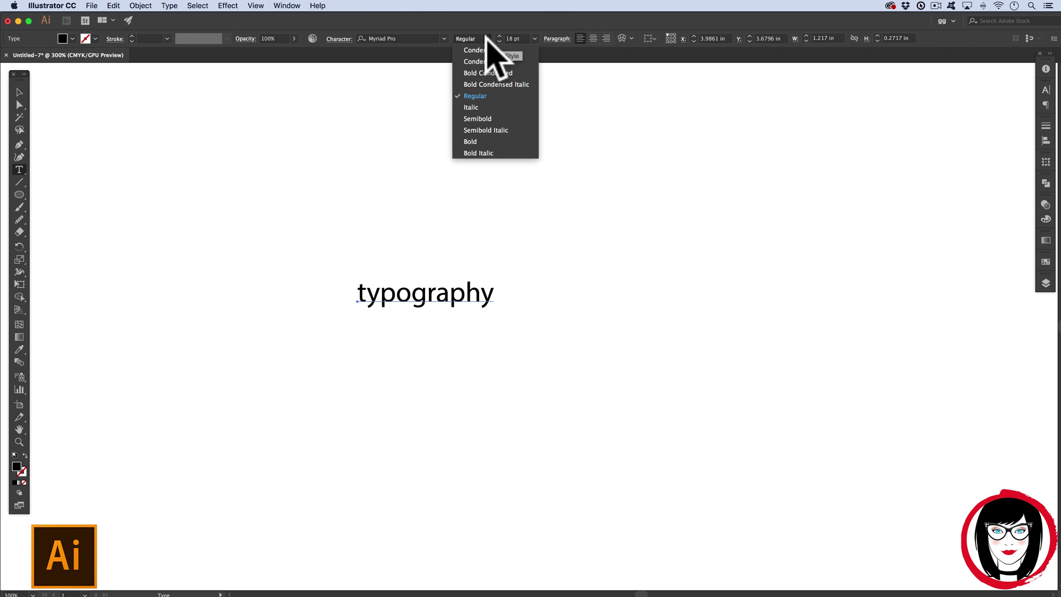
{"action": "left_click", "coordinate": [535, 38]}
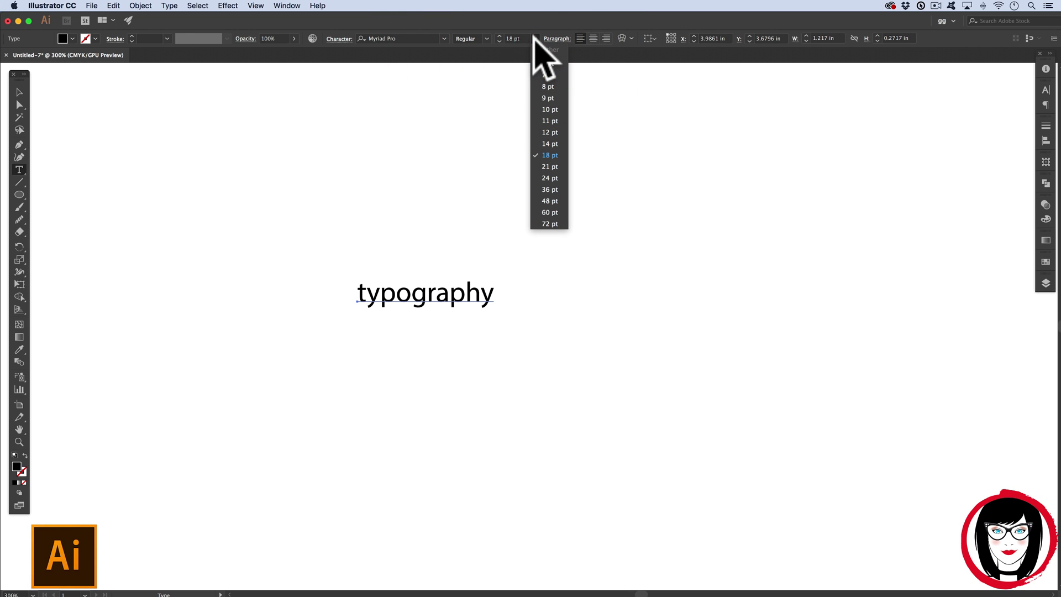
{"action": "left_click", "coordinate": [453, 39]}
{"action": "left_click", "coordinate": [444, 39]}
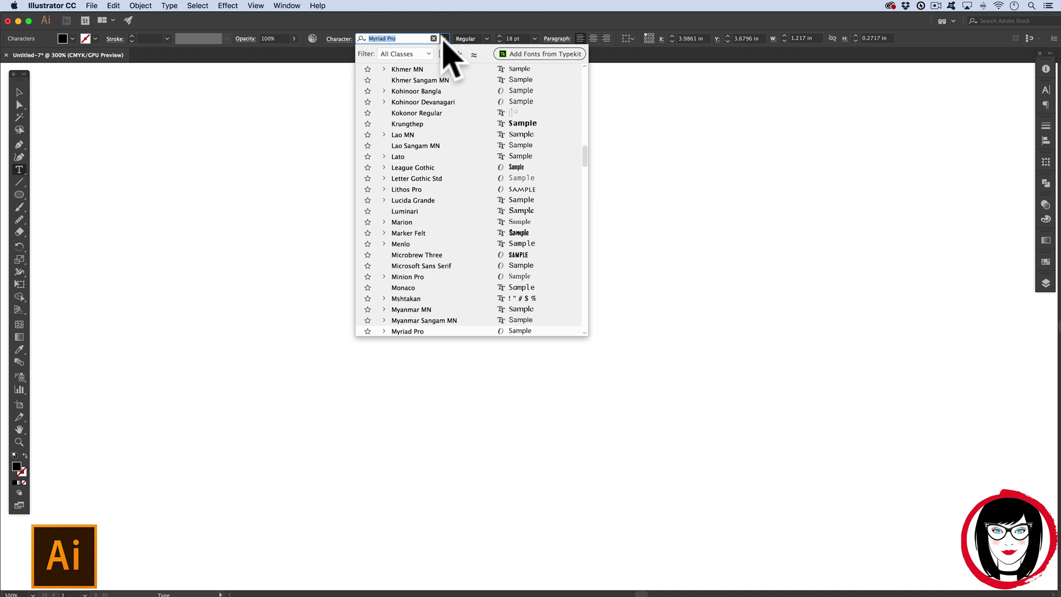
{"action": "left_click_drag", "start_coordinate": [584, 158], "coordinate": [525, 91]}
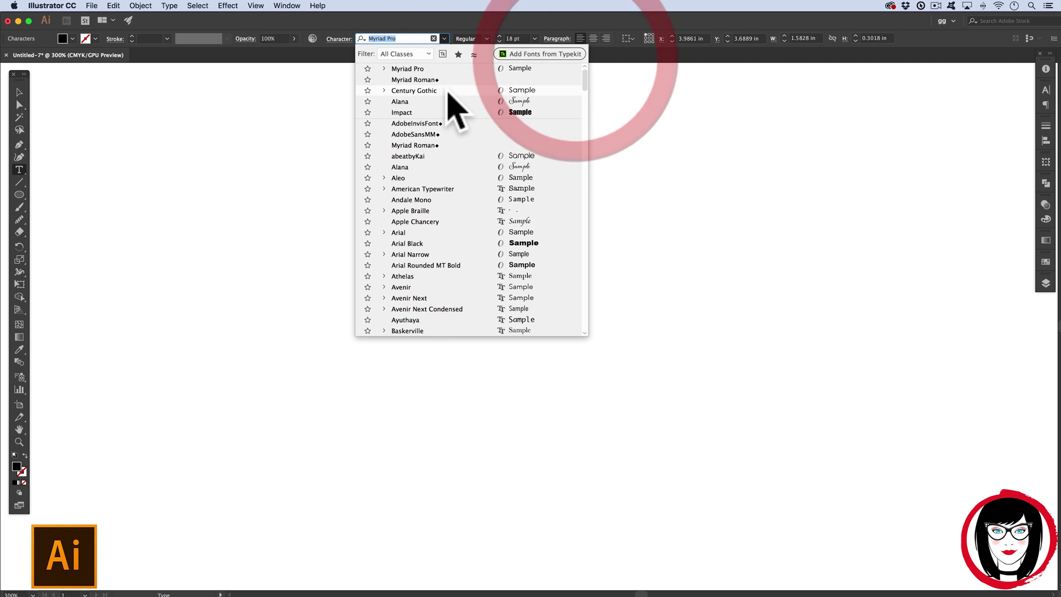
{"action": "left_click", "coordinate": [447, 91]}
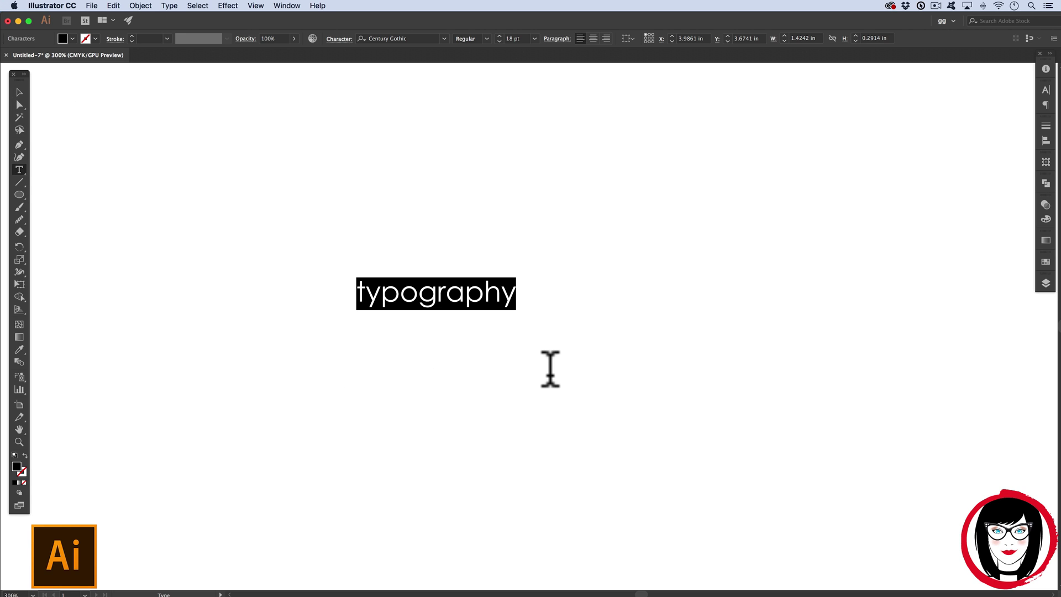
Step: Set the word's font size to 72 pt
{"action": "left_click", "coordinate": [534, 39]}
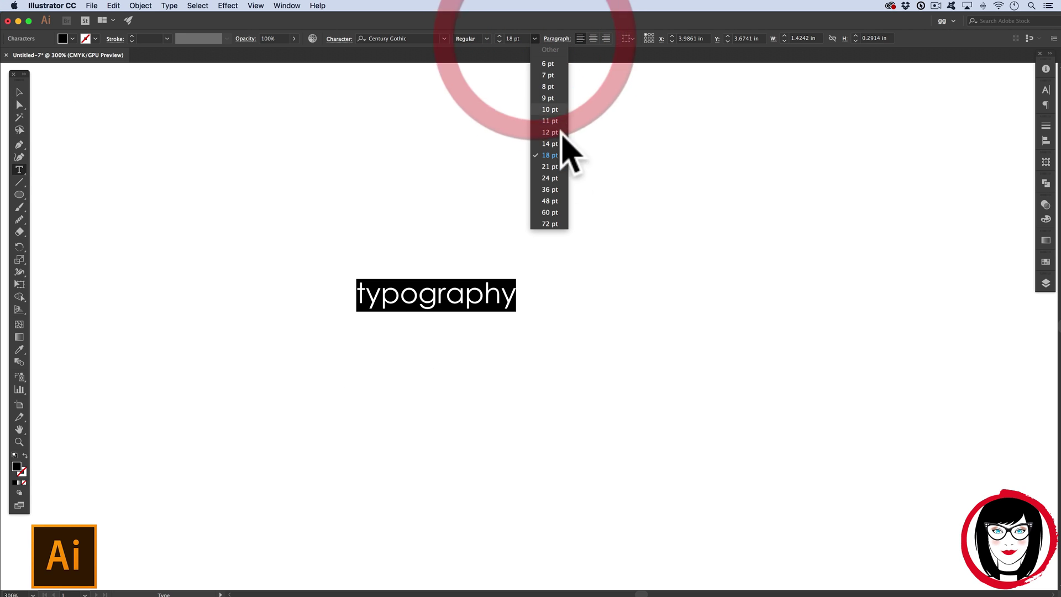
{"action": "left_click", "coordinate": [552, 223]}
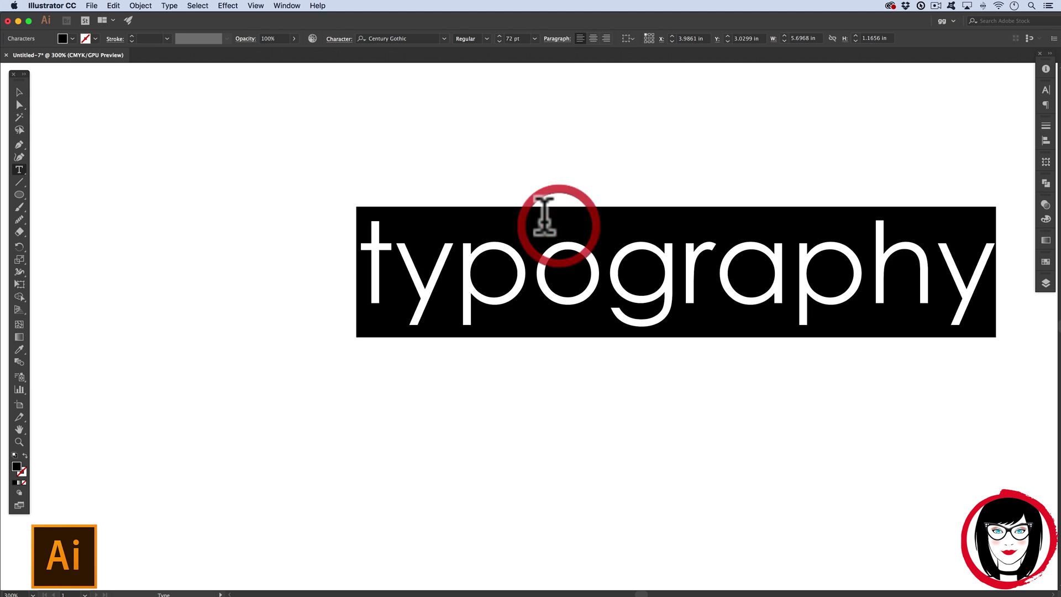
{"action": "left_click", "coordinate": [534, 38]}
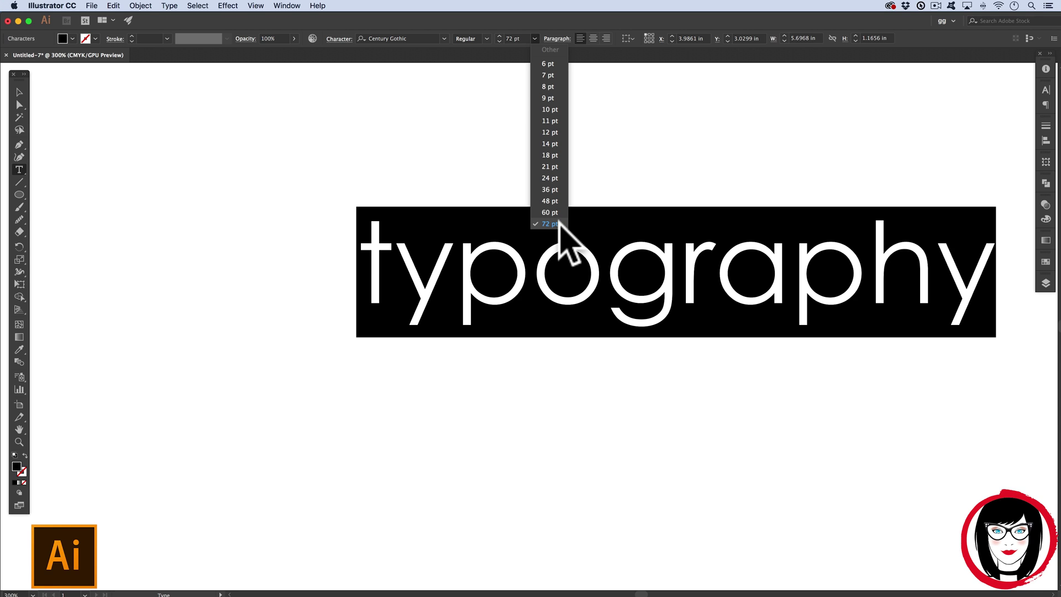
{"action": "left_click", "coordinate": [575, 130]}
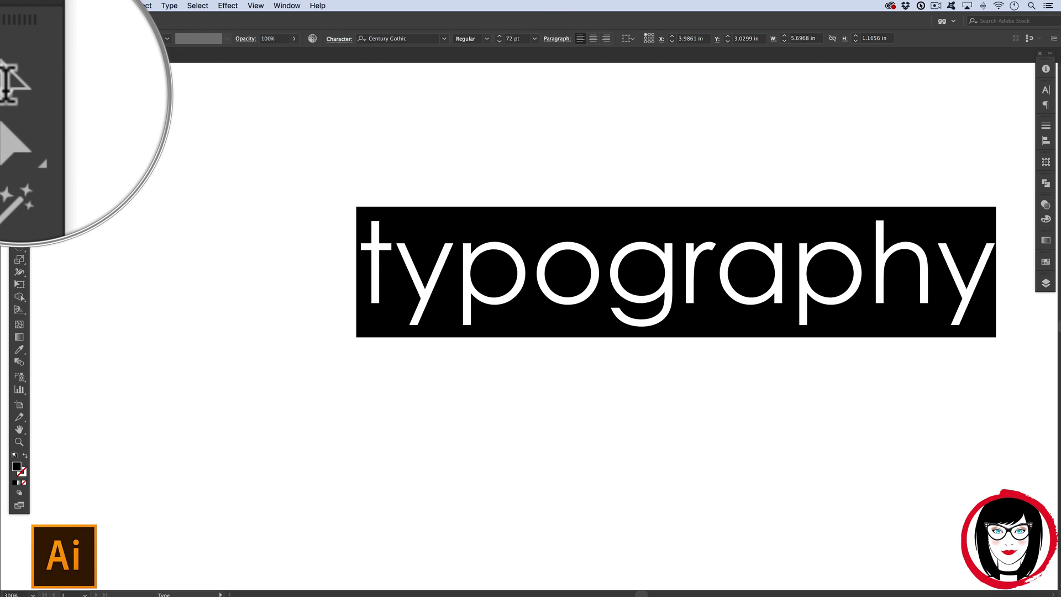
Step: Move the typography text object left toward the artboard centre
{"action": "left_click", "coordinate": [20, 91]}
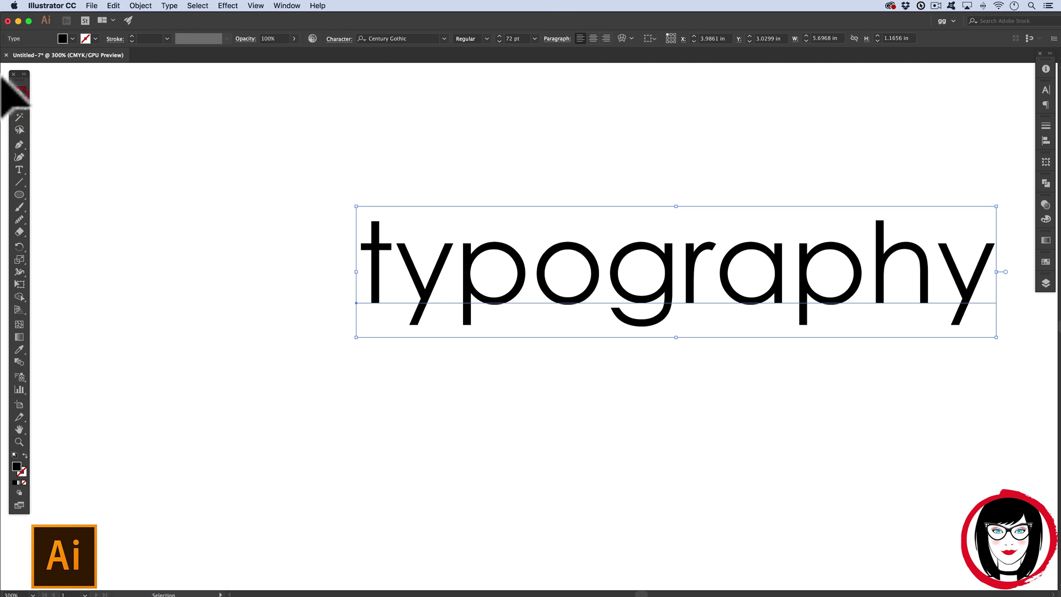
{"action": "left_click_drag", "start_coordinate": [569, 276], "coordinate": [396, 288]}
{"action": "left_click_drag", "start_coordinate": [571, 294], "coordinate": [568, 291]}
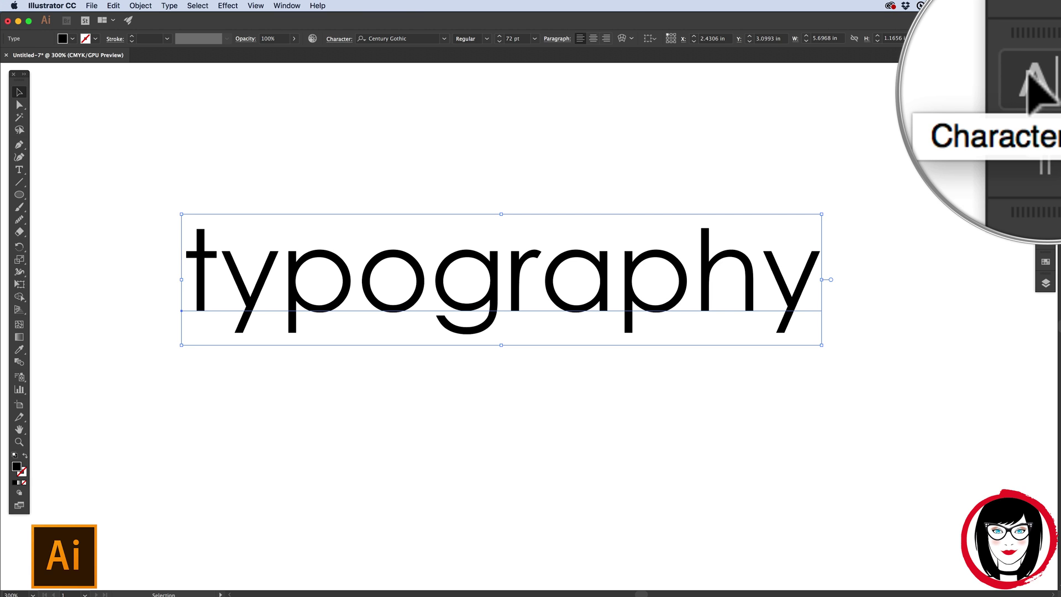
Step: Look through the Window > Type panel list and close it
{"action": "left_click", "coordinate": [287, 6]}
{"action": "mouse_move", "coordinate": [362, 448]}
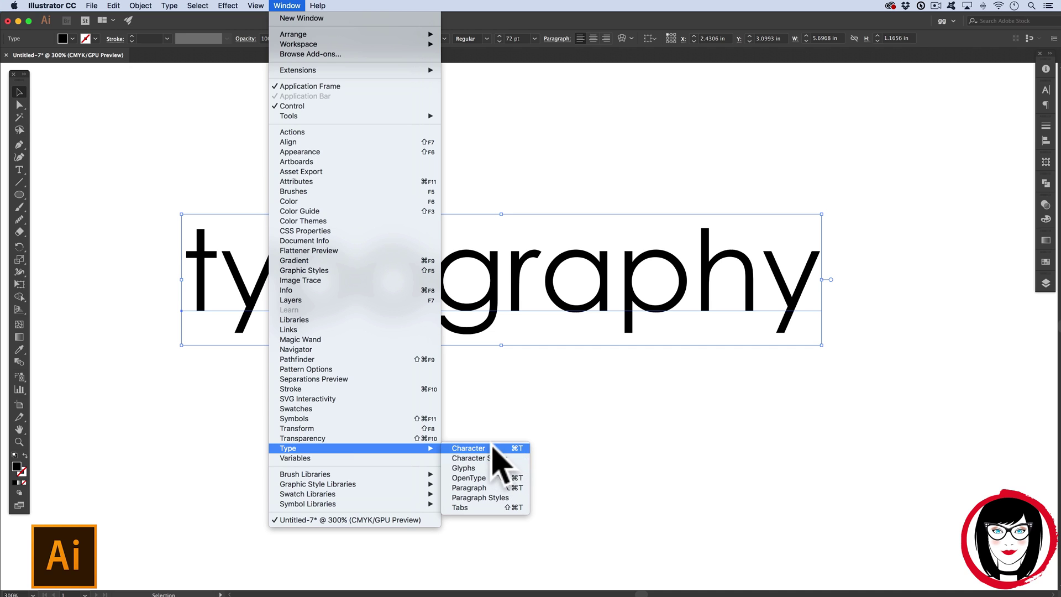
{"action": "left_click", "coordinate": [584, 379]}
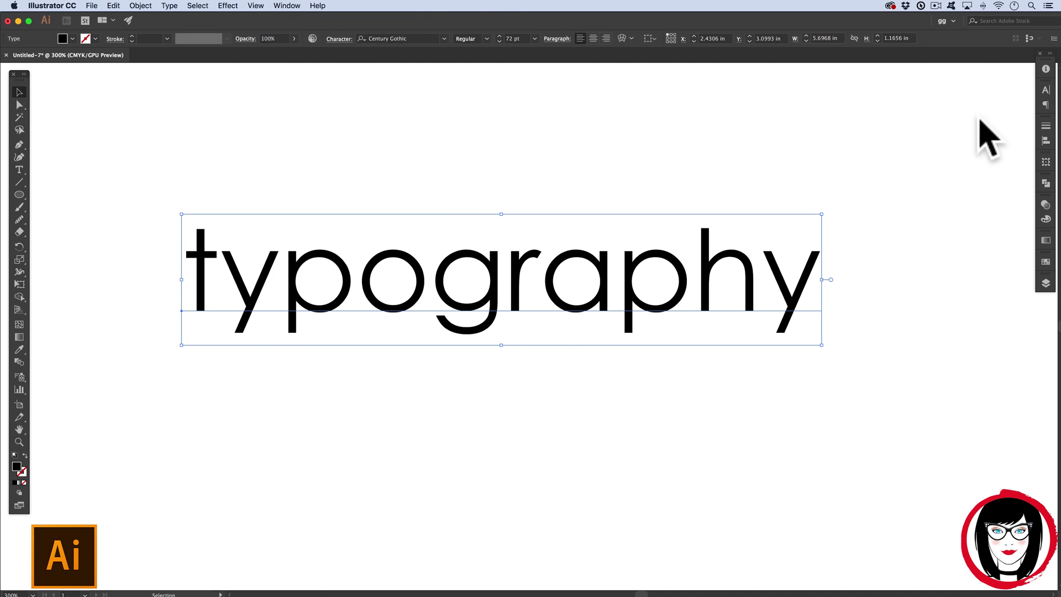
Step: Bring up the Character panel, dock it at the side, and keep Century Gothic
{"action": "key", "text": "super+t"}
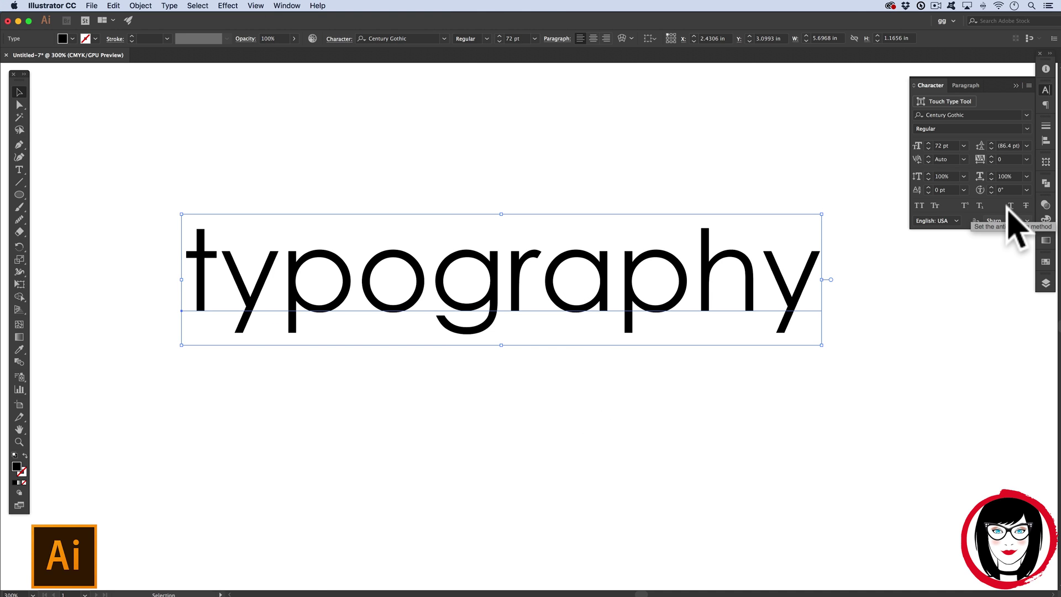
{"action": "left_click_drag", "start_coordinate": [933, 82], "coordinate": [744, 93]}
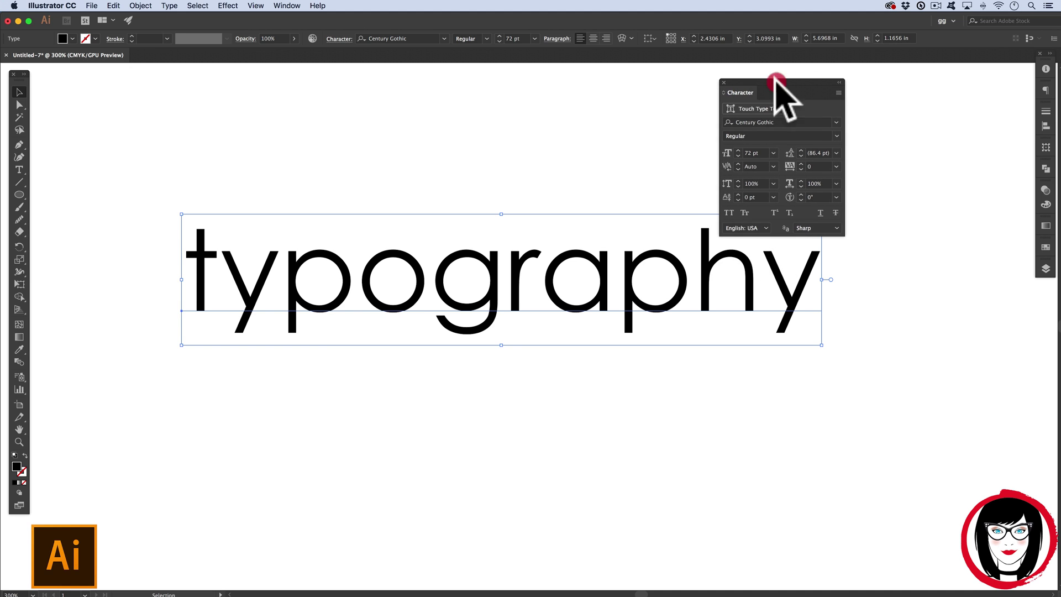
{"action": "left_click_drag", "start_coordinate": [782, 95], "coordinate": [1044, 77]}
{"action": "left_click", "coordinate": [1044, 82]}
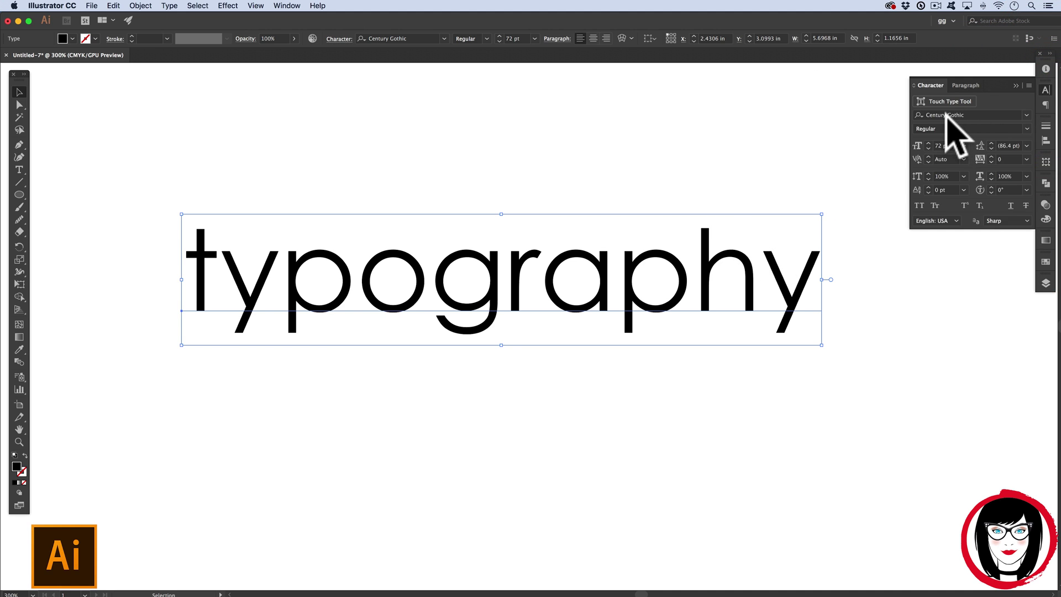
{"action": "left_click", "coordinate": [1025, 115]}
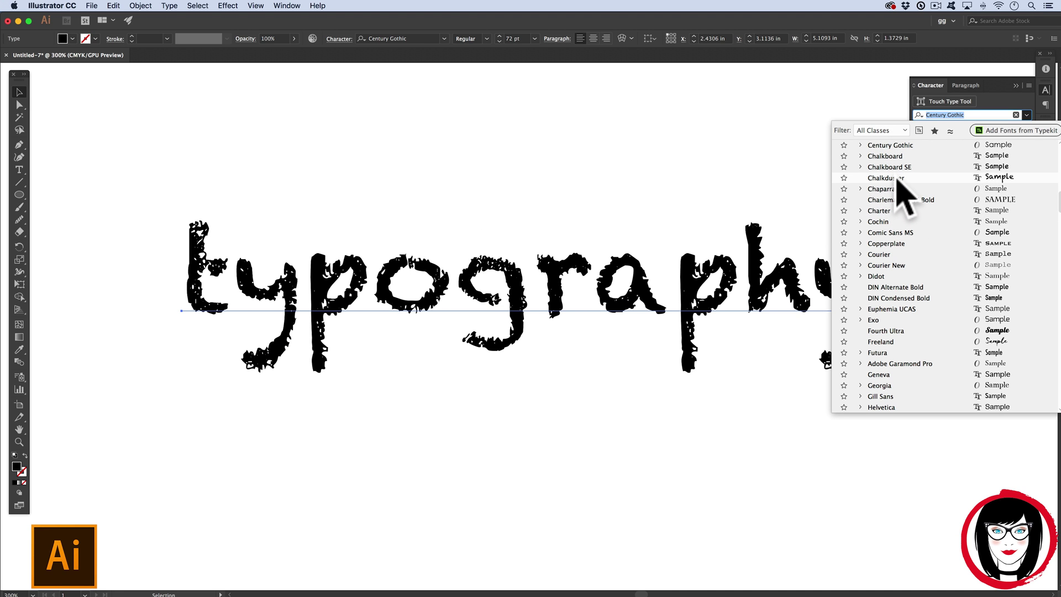
{"action": "left_click", "coordinate": [992, 95]}
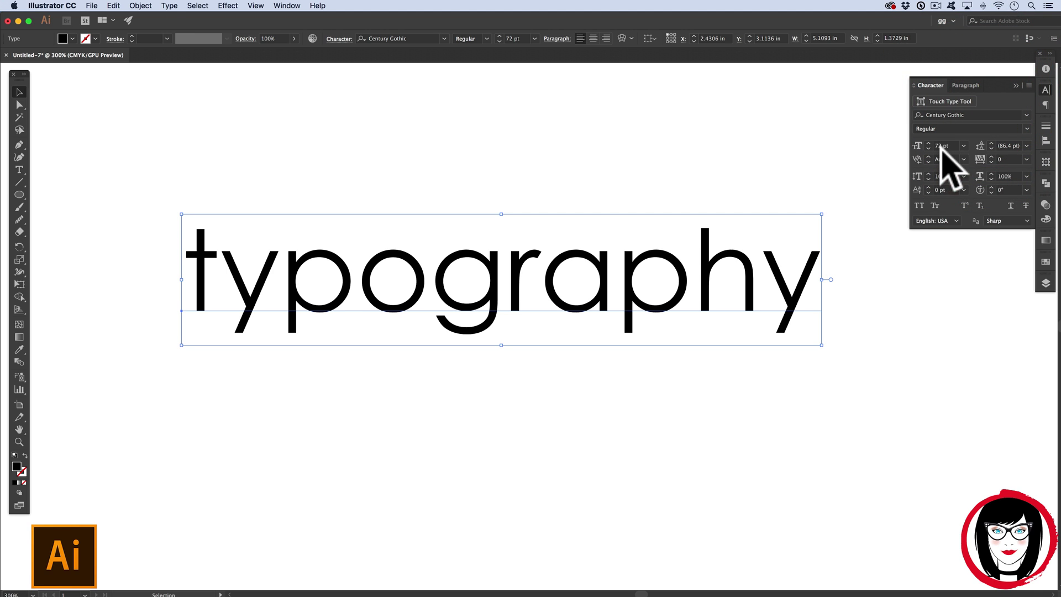
Step: Set the font size to 75 pt, then nudge it up to 76 pt
{"action": "left_click", "coordinate": [963, 146]}
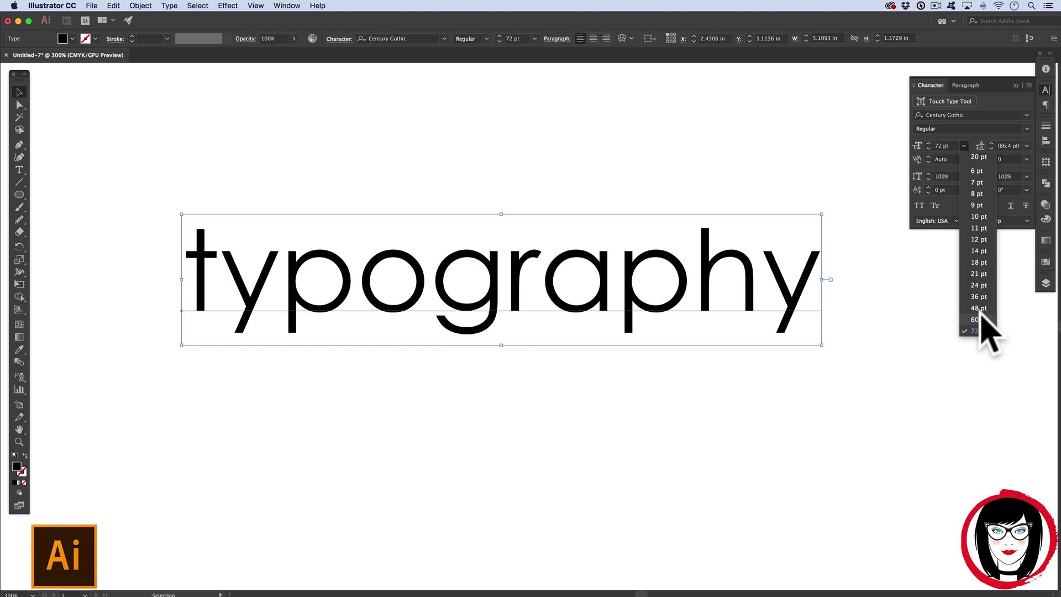
{"action": "left_click", "coordinate": [946, 146]}
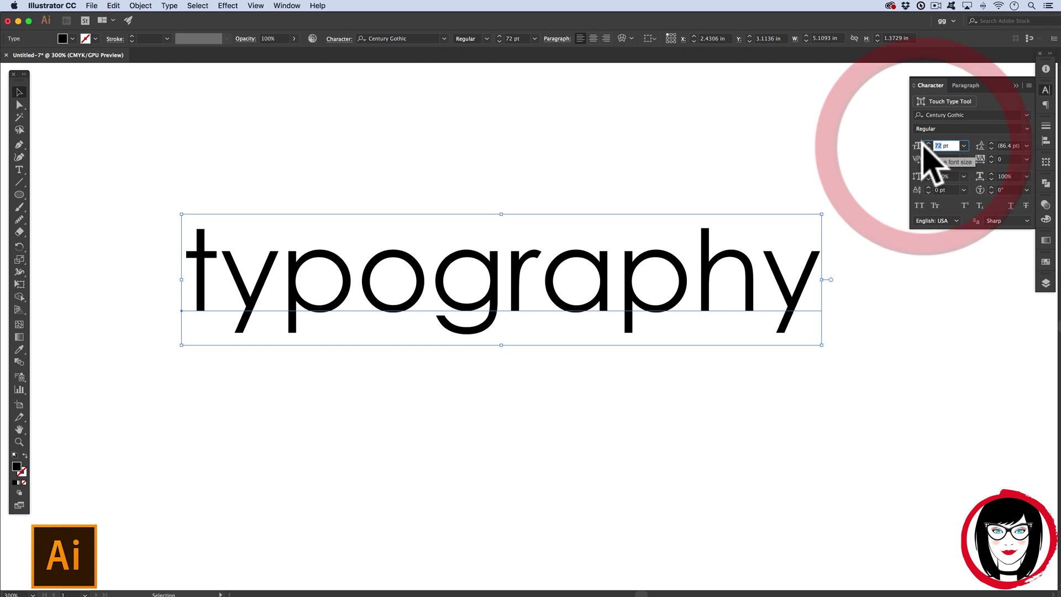
{"action": "type", "text": "75"}
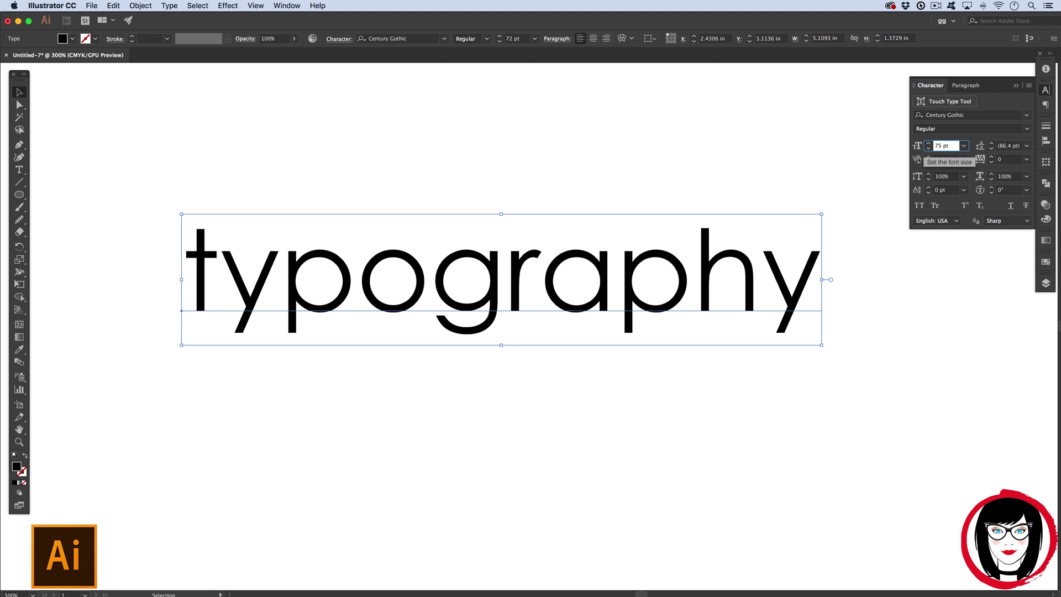
{"action": "key", "text": "Return"}
{"action": "left_click", "coordinate": [928, 142]}
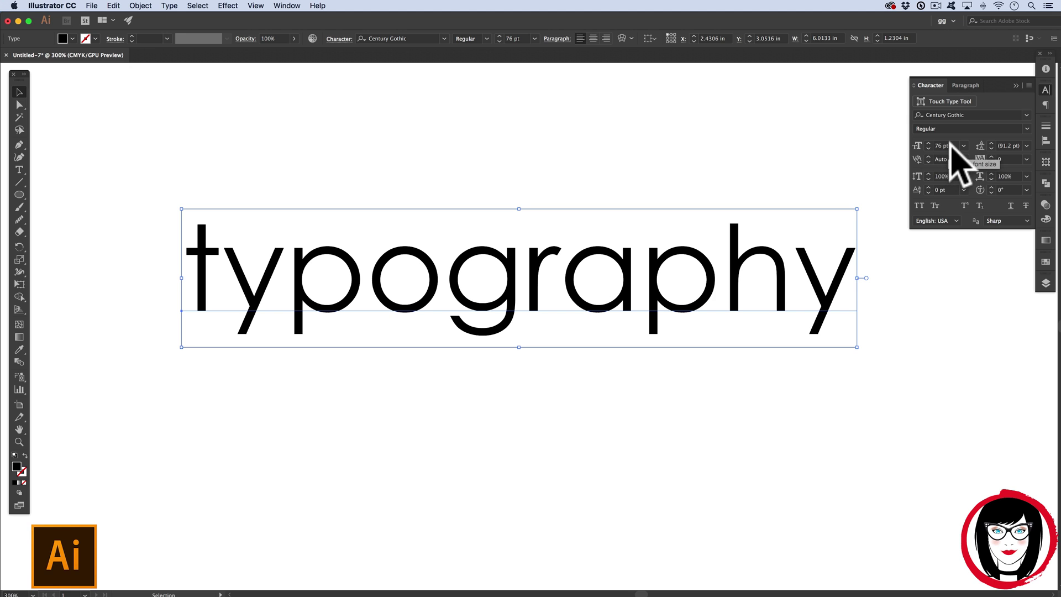
{"action": "left_click", "coordinate": [946, 145]}
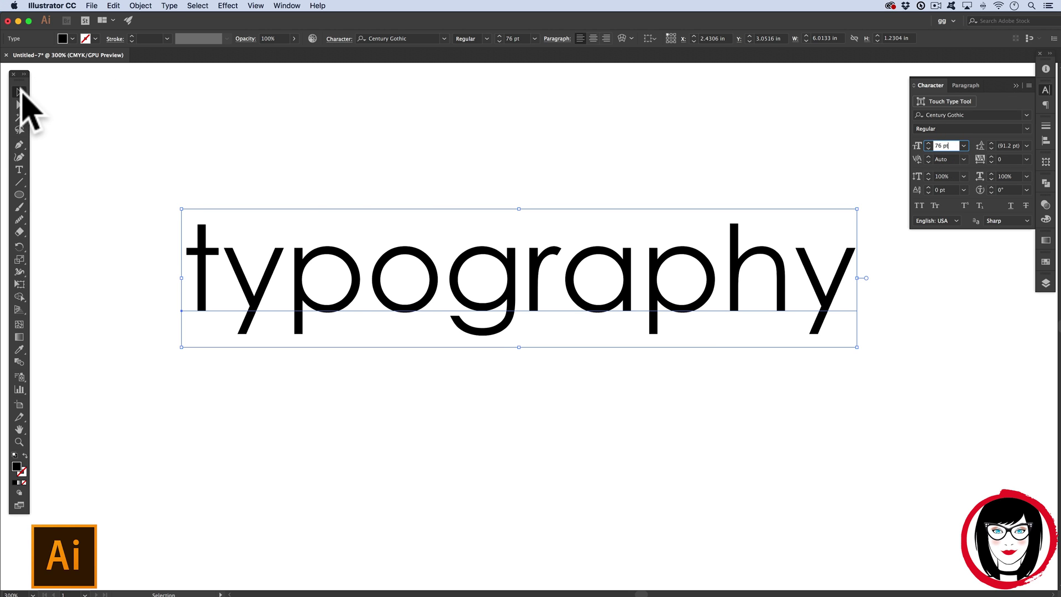
Step: Shift the text slightly left and select every letter of 'typography'
{"action": "left_click", "coordinate": [19, 91]}
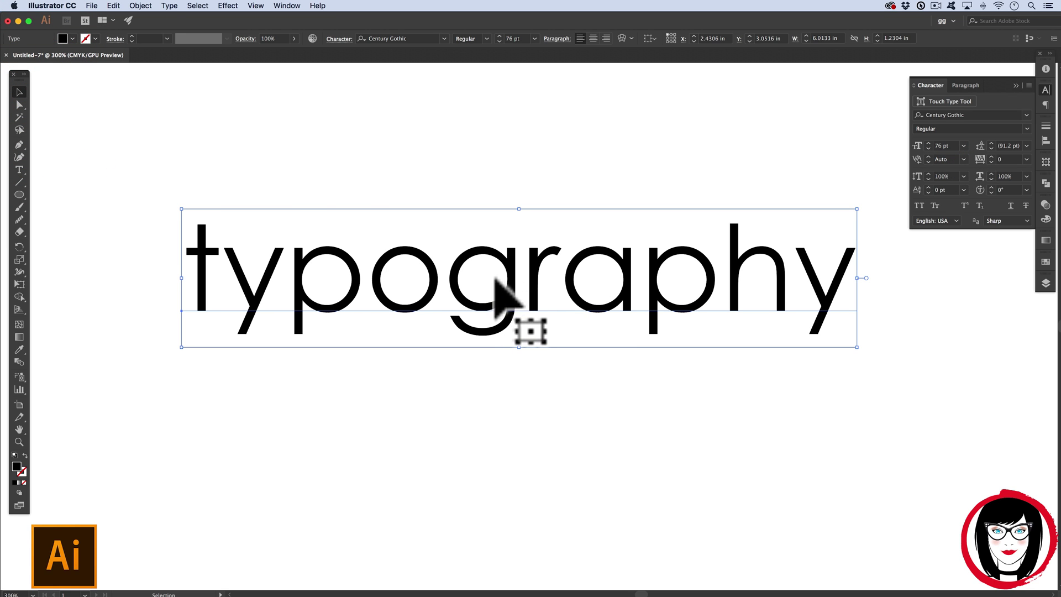
{"action": "left_click_drag", "start_coordinate": [495, 277], "coordinate": [473, 274]}
{"action": "left_click", "coordinate": [20, 169]}
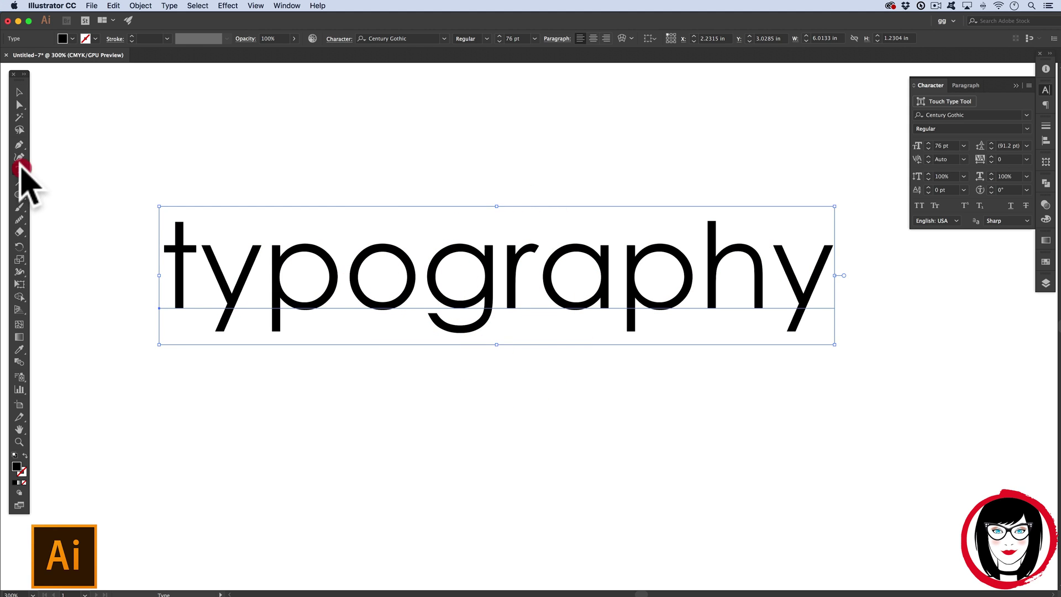
{"action": "left_click_drag", "start_coordinate": [165, 279], "coordinate": [972, 288]}
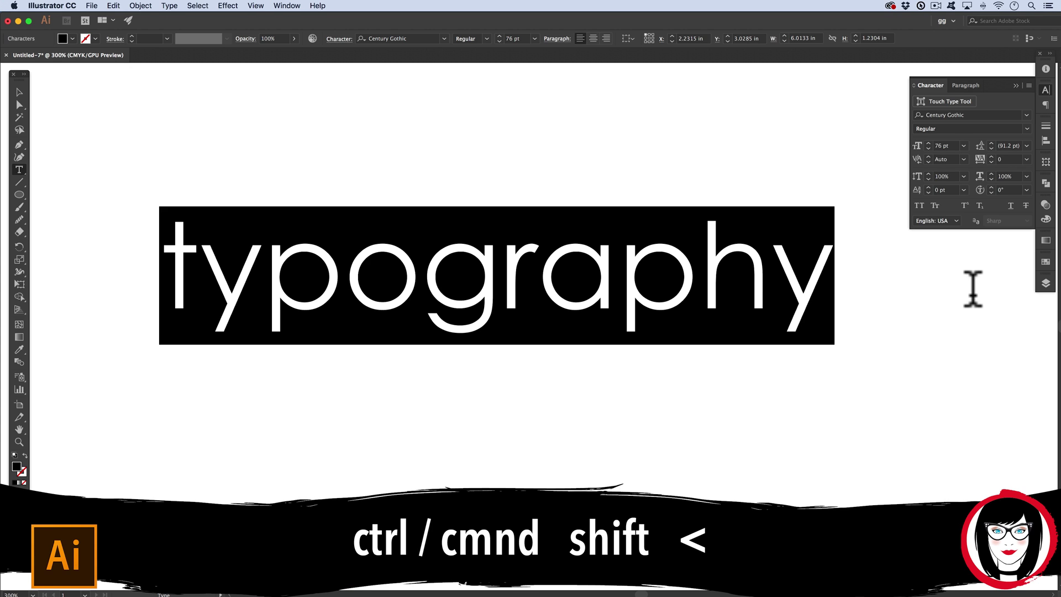
Step: Step the size down to 56 pt by keyboard, then back up to 76 pt
{"action": "key", "text": "super"}
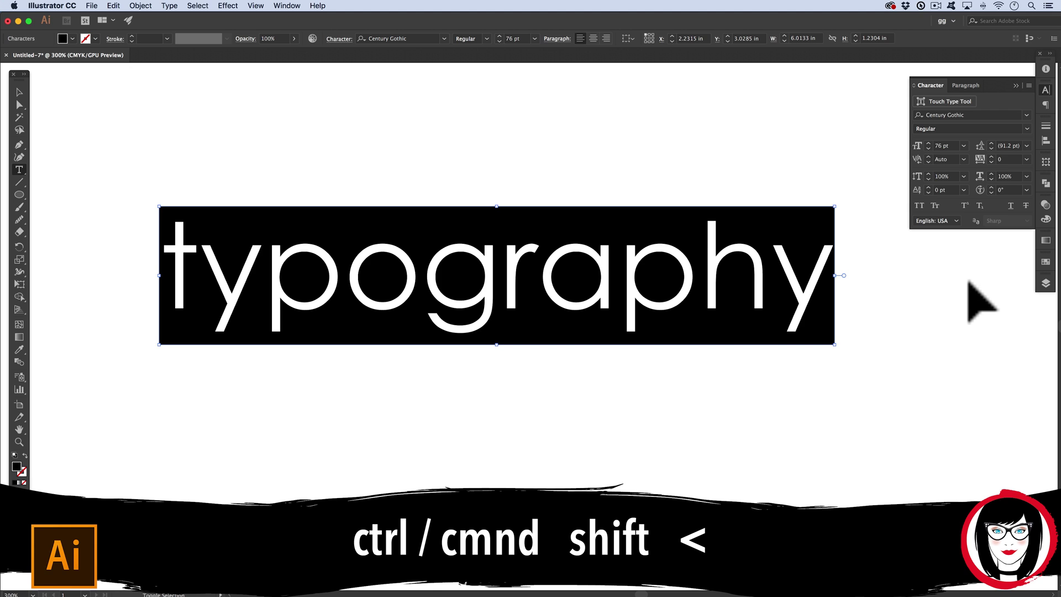
{"action": "key", "text": "super+shift+comma"}
{"action": "key", "text": "super+shift+comma"}
{"action": "key", "text": "super+shift+comma"}
{"action": "key", "text": "super+shift+comma"}
{"action": "key", "text": "super+shift+comma"}
{"action": "key", "text": "super+shift+comma"}
{"action": "key", "text": "super+shift+comma"}
{"action": "key", "text": "super+shift+comma"}
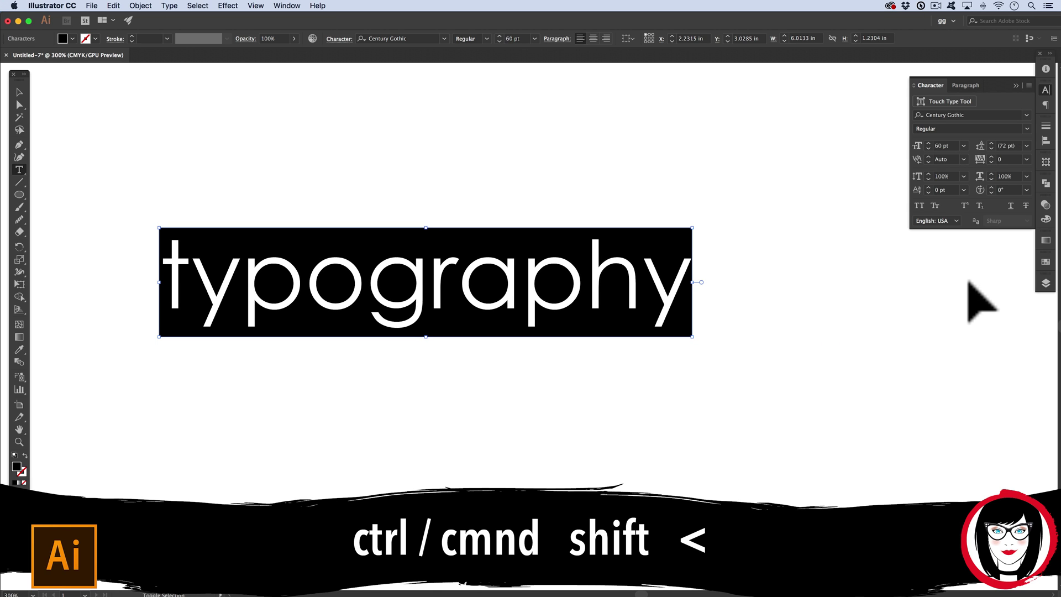
{"action": "key", "text": "super+shift+comma"}
{"action": "key", "text": "super+shift+comma"}
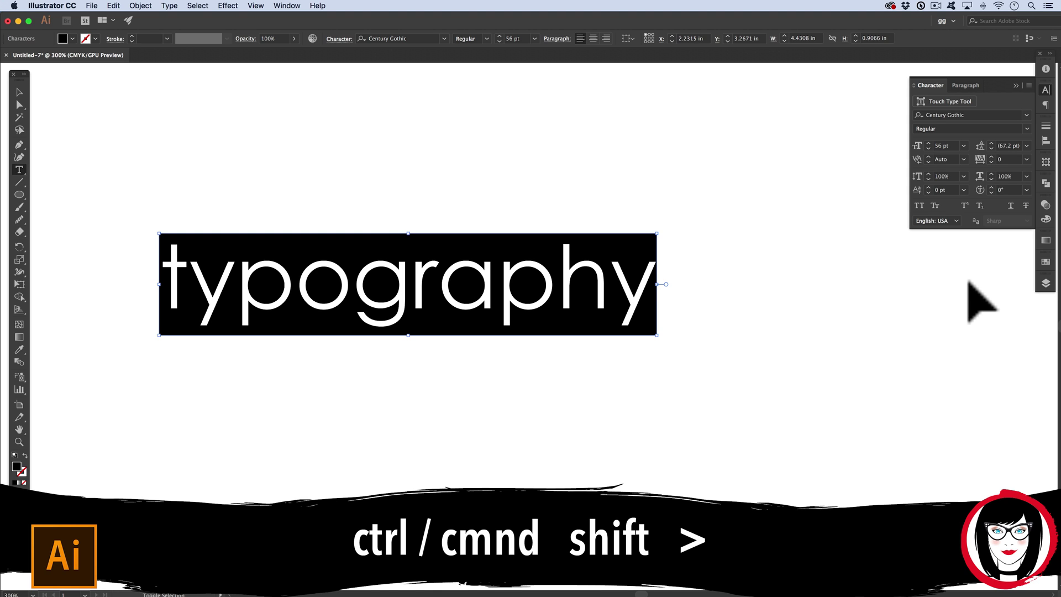
{"action": "key", "text": "super+shift+period"}
{"action": "key", "text": "super+shift+period"}
{"action": "key", "text": "super+shift+period"}
{"action": "key", "text": "super+shift+period"}
{"action": "key", "text": "super+shift+period"}
{"action": "key", "text": "super+shift+period"}
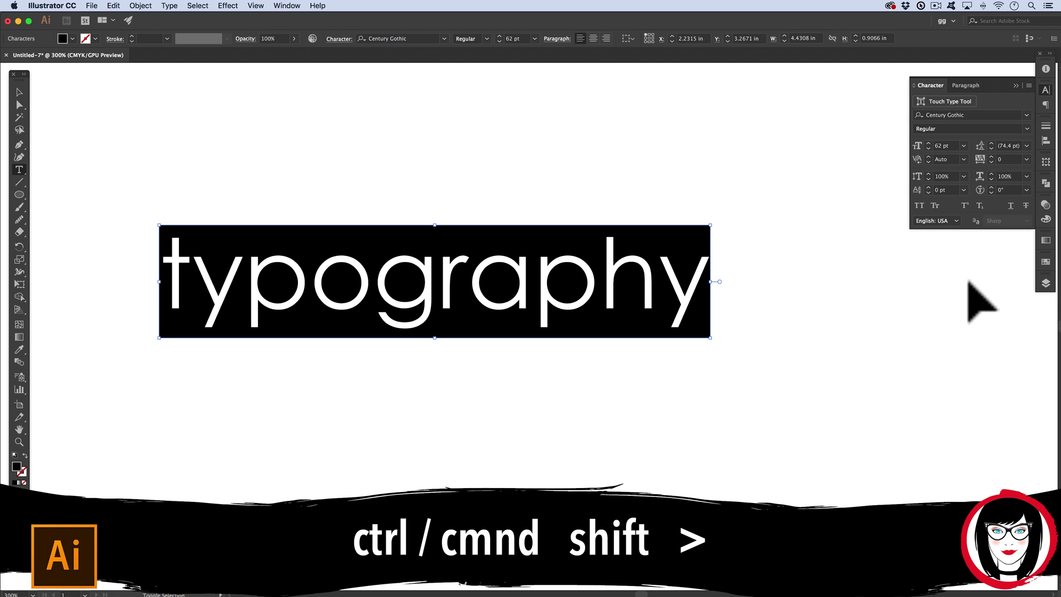
{"action": "key", "text": "super+shift+period"}
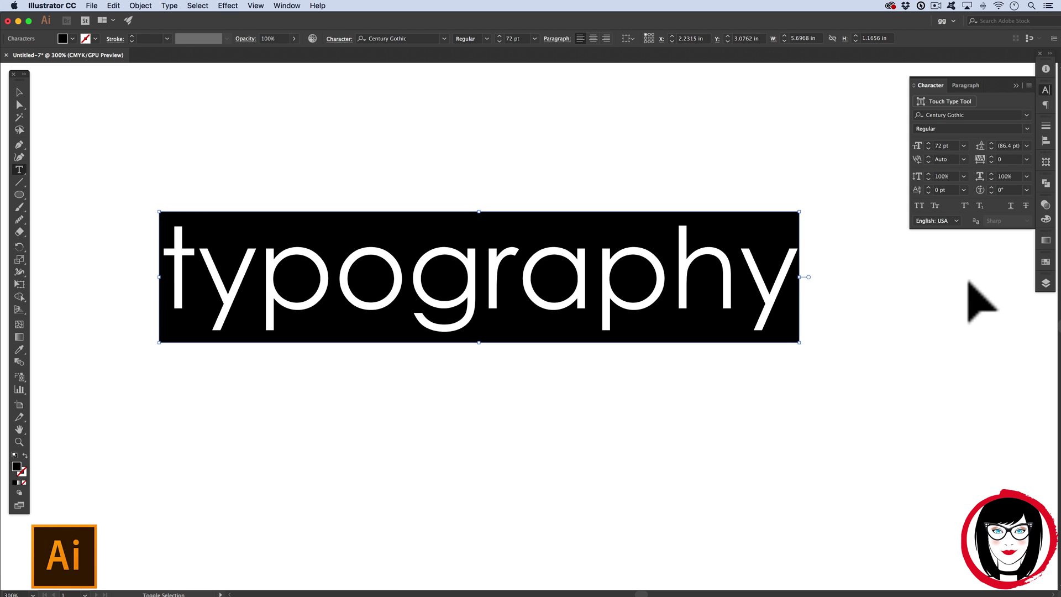
{"action": "key", "text": "super+shift+period"}
{"action": "key", "text": "super+shift+period"}
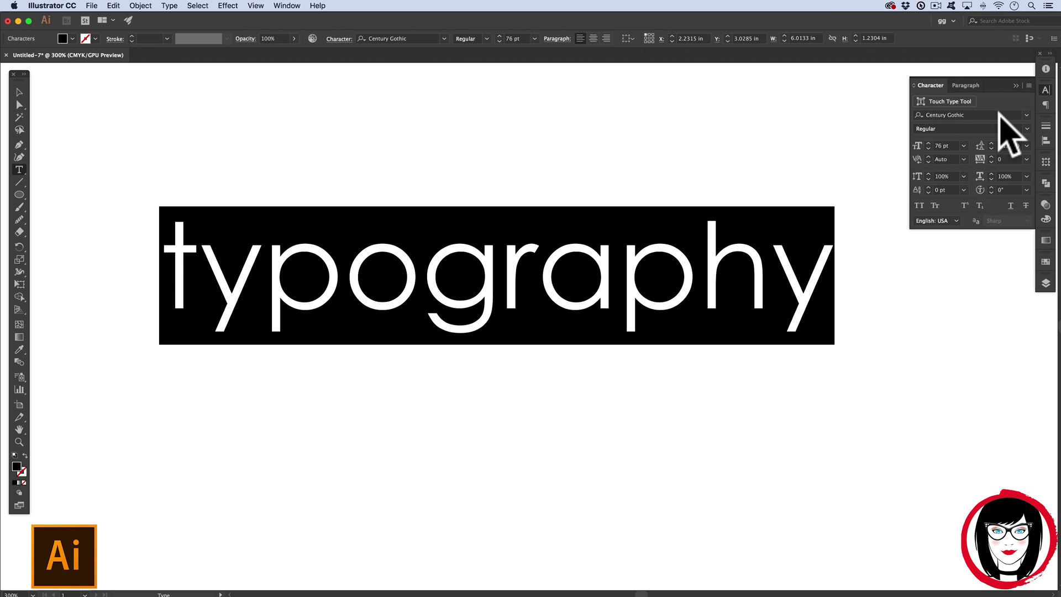
{"action": "left_click", "coordinate": [1026, 128]}
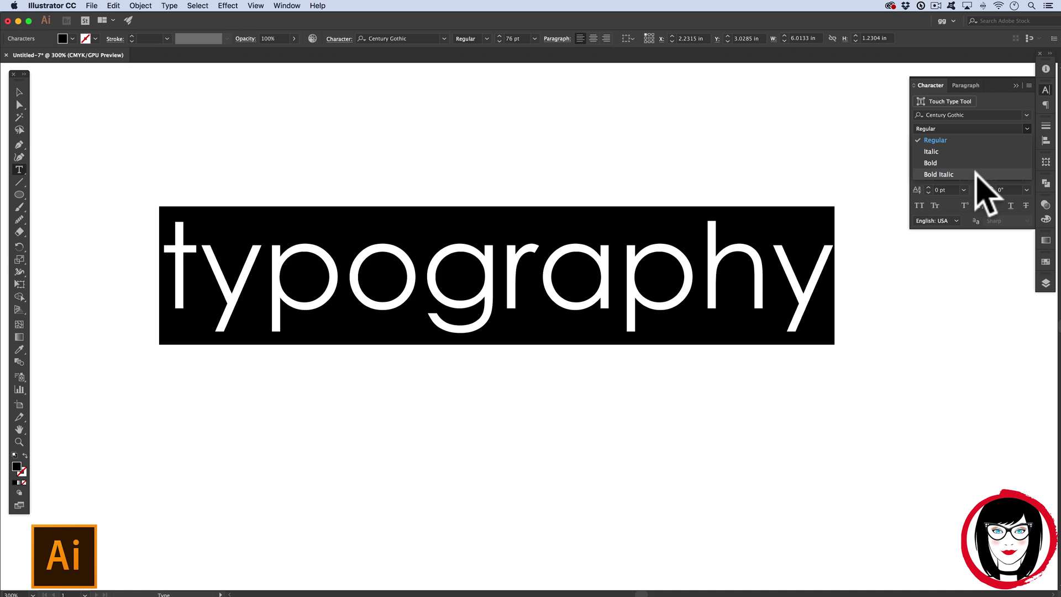
{"action": "left_click", "coordinate": [1004, 105]}
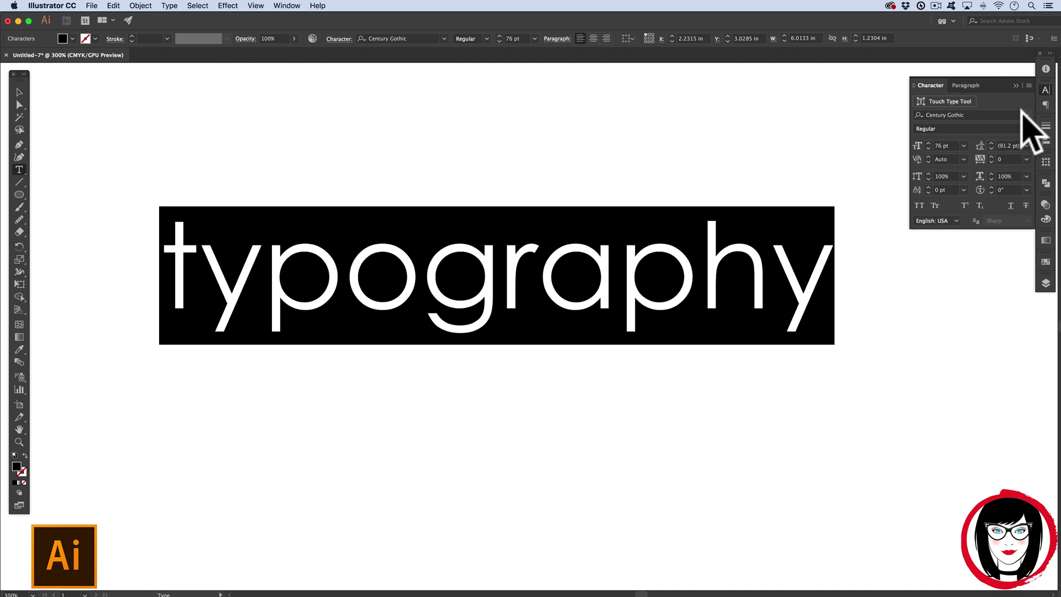
{"action": "left_click", "coordinate": [1027, 127]}
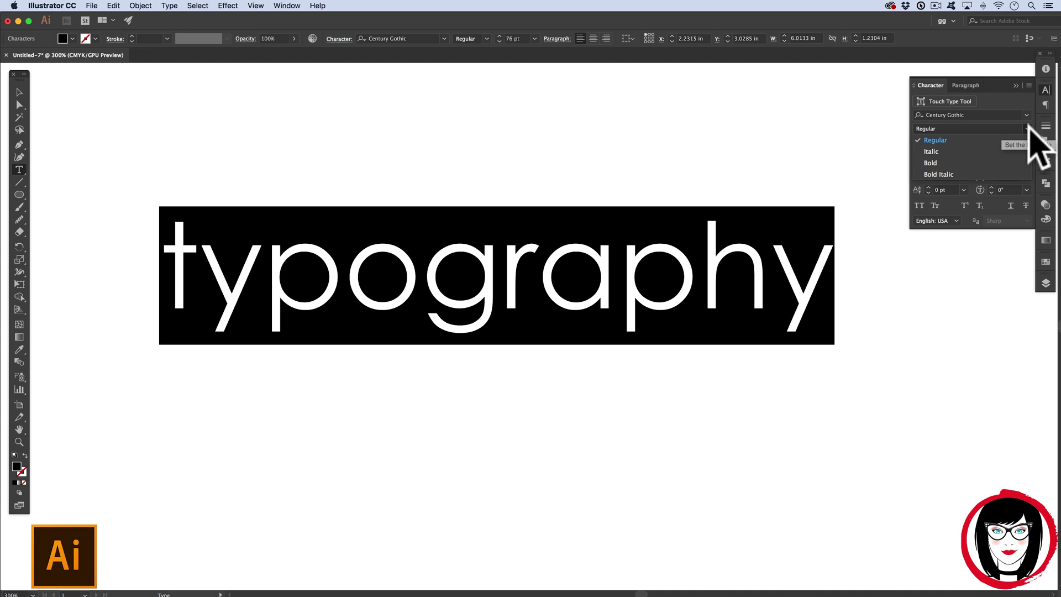
{"action": "left_click", "coordinate": [934, 140]}
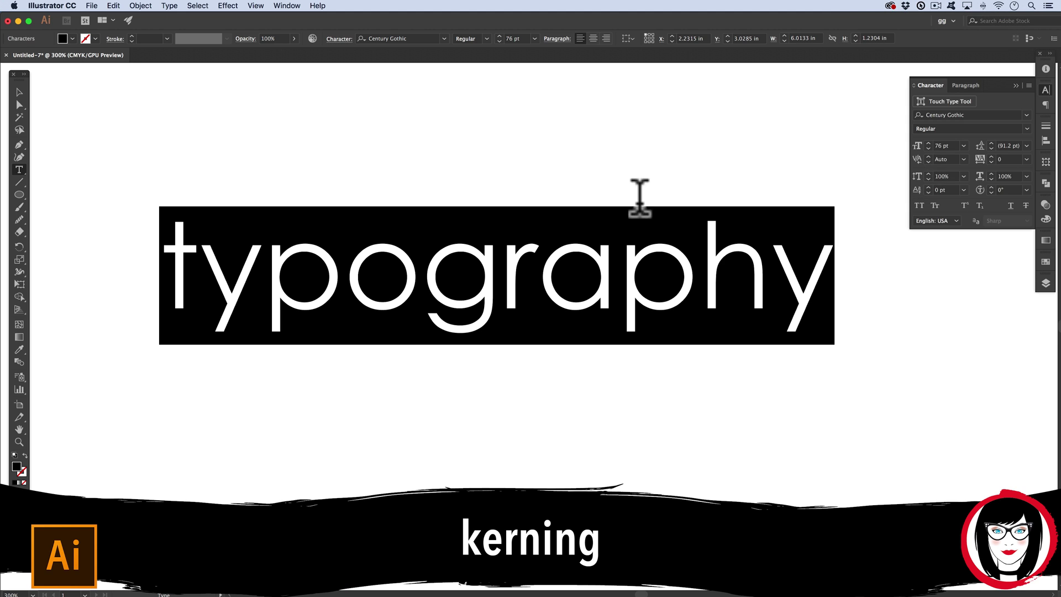
{"action": "left_click", "coordinate": [422, 268]}
Step: Place the insertion point between the t and y of 'typography'
{"action": "left_click", "coordinate": [197, 260]}
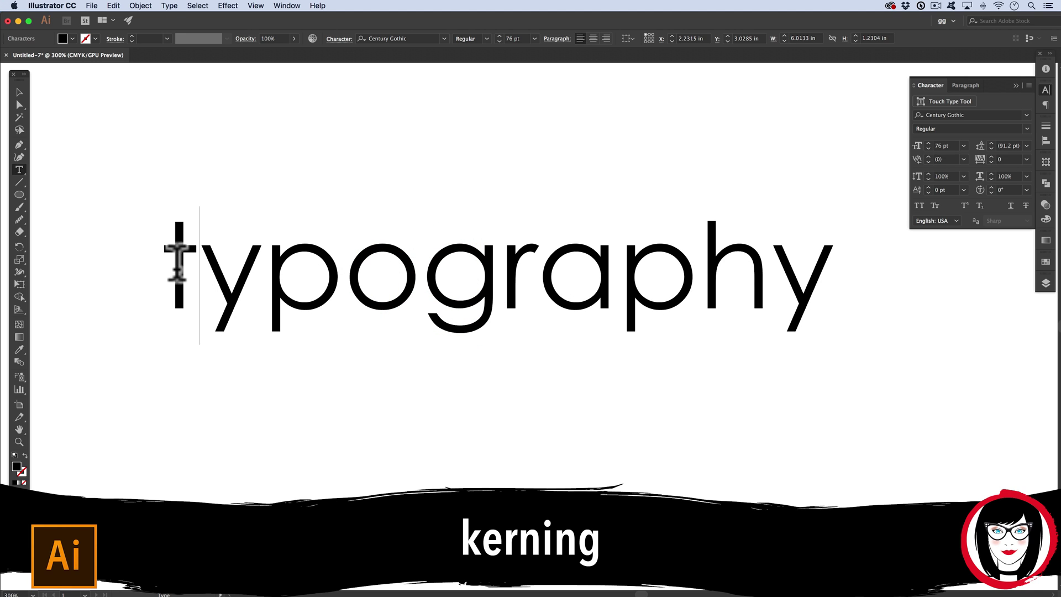
{"action": "left_click_drag", "start_coordinate": [179, 257], "coordinate": [160, 265]}
{"action": "left_click_drag", "start_coordinate": [243, 260], "coordinate": [197, 246]}
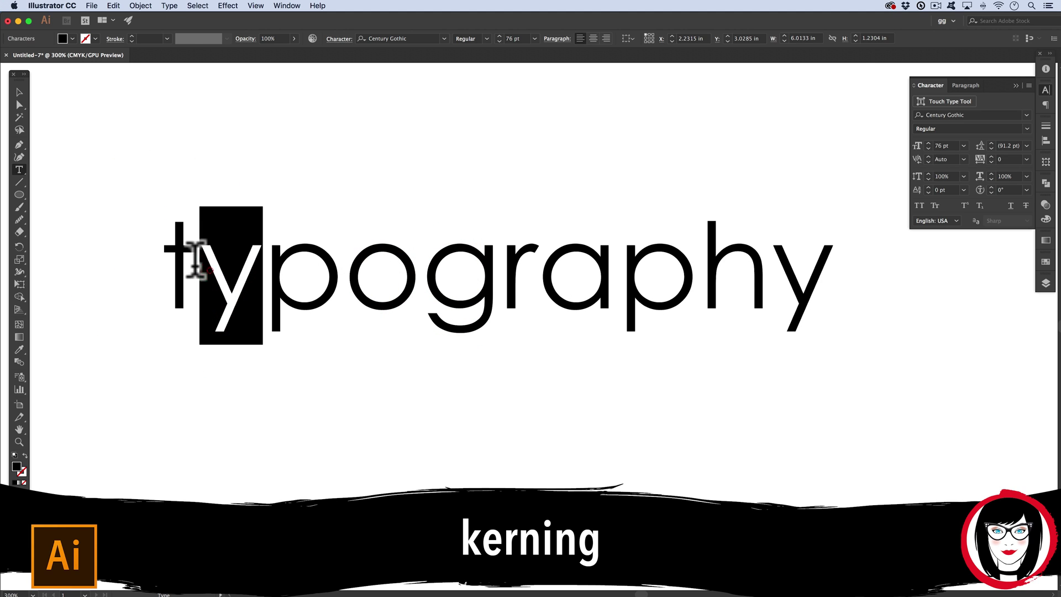
{"action": "left_click", "coordinate": [191, 257]}
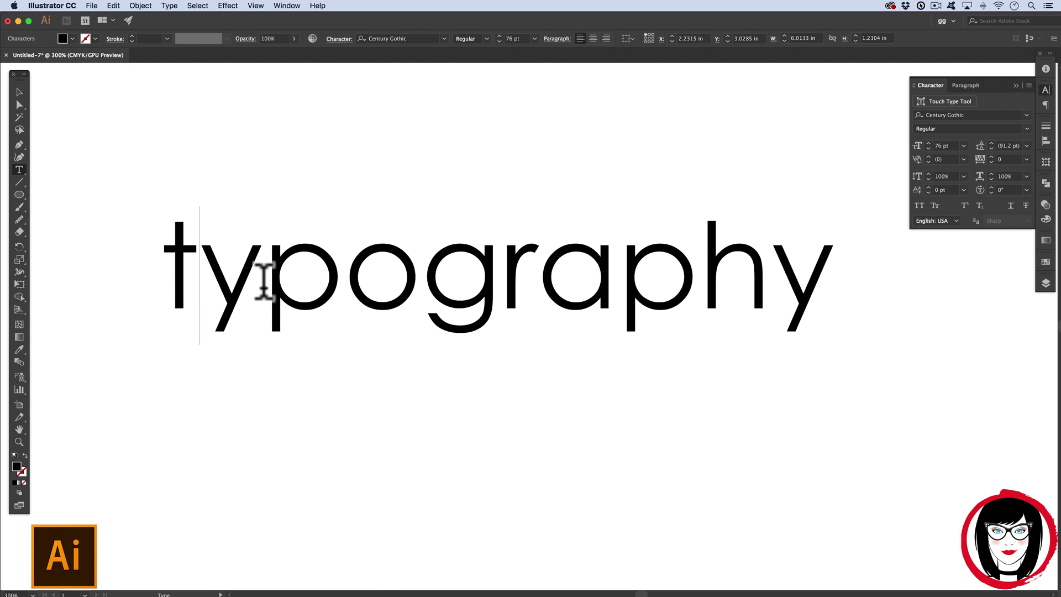
Step: Raise the t–y kerning to 620 by keyboard, then lower it to 240
{"action": "key", "text": "super"}
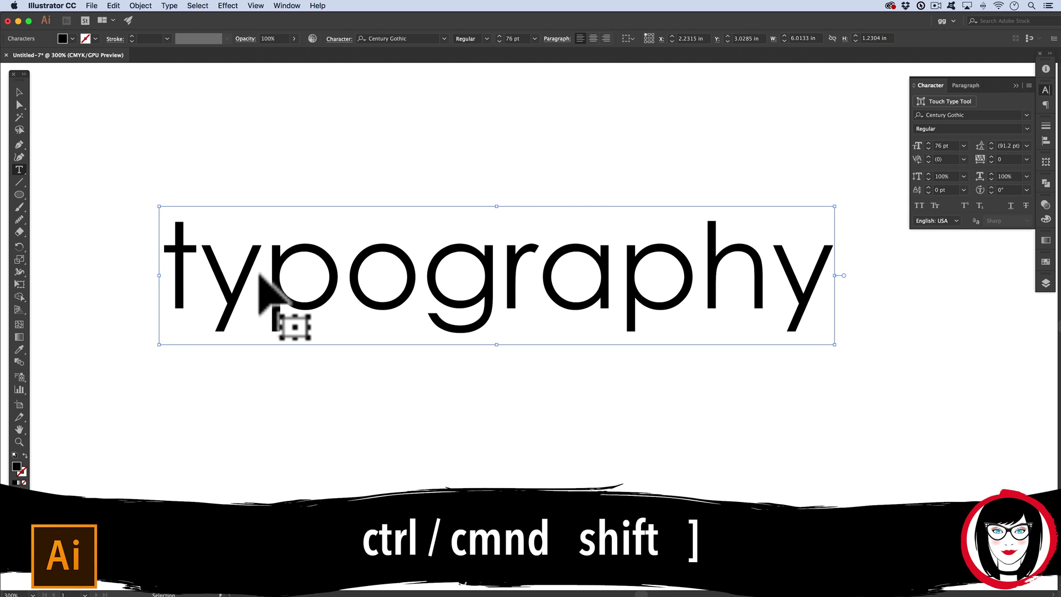
{"action": "key", "text": "super+shift+bracketright"}
{"action": "key", "text": "super+shift+bracketright"}
{"action": "key", "text": "super+shift+bracketright"}
{"action": "key", "text": "super+shift+bracketright"}
{"action": "key", "text": "super+shift+bracketright"}
{"action": "key", "text": "super+shift+bracketright"}
{"action": "key", "text": "super+shift+bracketright"}
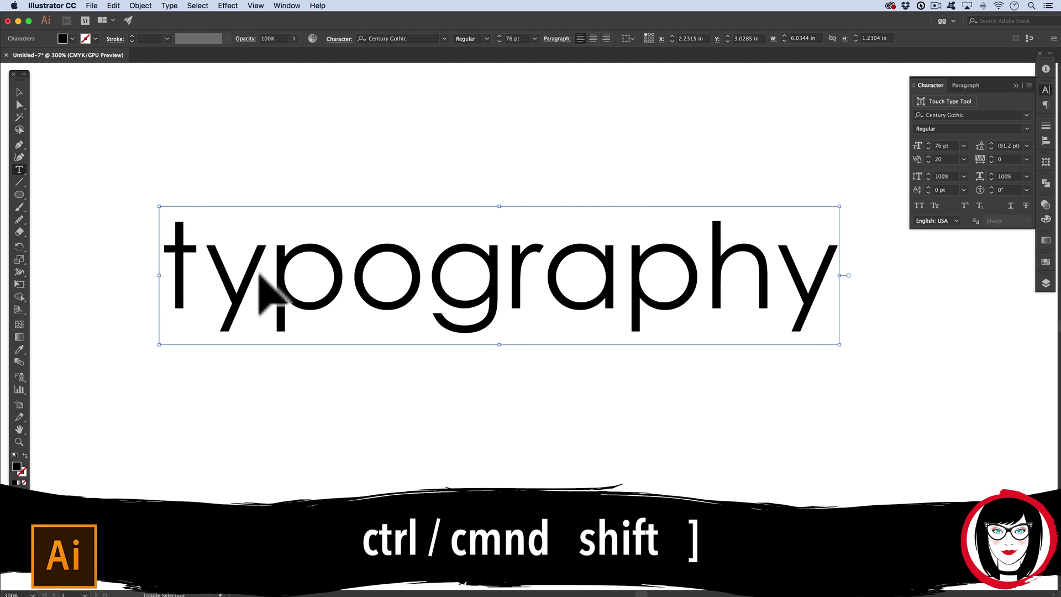
{"action": "key", "text": "super+shift+bracketright"}
{"action": "key", "text": "super+shift+bracketright"}
{"action": "key", "text": "super+shift+bracketright"}
{"action": "key", "text": "super+shift+bracketright"}
{"action": "key", "text": "super+shift+bracketright"}
{"action": "key", "text": "super+shift+bracketright"}
{"action": "key", "text": "super+shift+bracketright"}
{"action": "key", "text": "super+shift+bracketright"}
{"action": "key", "text": "super+shift+bracketright"}
{"action": "key", "text": "super+shift+bracketright"}
{"action": "key", "text": "super+shift+bracketright"}
{"action": "key", "text": "super+shift+bracketright"}
{"action": "key", "text": "super+shift+bracketright"}
{"action": "key", "text": "super+shift+bracketright"}
{"action": "key", "text": "super+shift+bracketright"}
{"action": "key", "text": "super+shift+bracketright"}
{"action": "key", "text": "super+shift+bracketright"}
{"action": "key", "text": "super+shift+bracketright"}
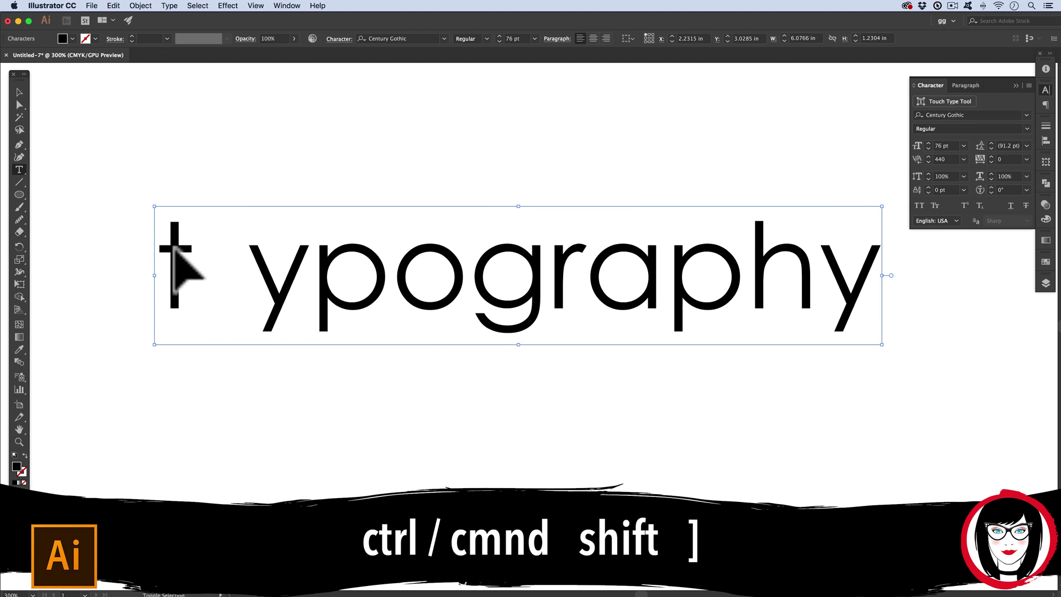
{"action": "key", "text": "super+shift+bracketright"}
{"action": "key", "text": "super+shift+bracketright"}
{"action": "key", "text": "super+shift+bracketright"}
{"action": "key", "text": "super+shift+bracketright"}
{"action": "key", "text": "super+shift+bracketright"}
{"action": "key", "text": "super+shift+bracketright"}
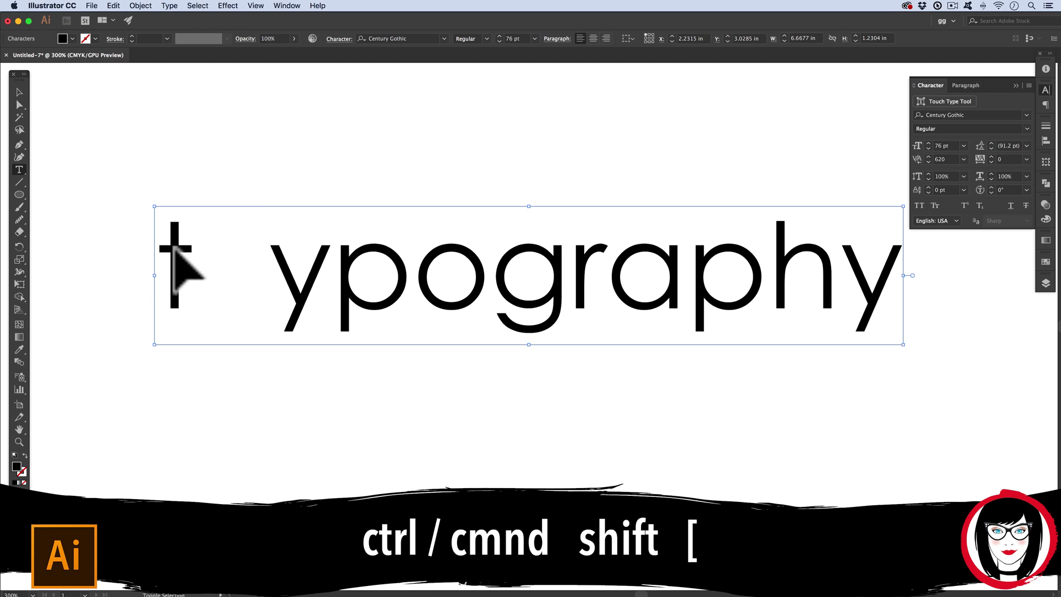
{"action": "key", "text": "ctrl+shift+bracketleft"}
{"action": "key", "text": "ctrl+shift+bracketleft"}
{"action": "key", "text": "ctrl+shift+bracketleft"}
{"action": "key", "text": "ctrl+shift+bracketleft"}
{"action": "key", "text": "ctrl+shift+bracketleft"}
{"action": "key", "text": "ctrl+shift+bracketleft"}
{"action": "key", "text": "ctrl+shift+bracketleft"}
{"action": "key", "text": "ctrl+shift+bracketleft"}
{"action": "key", "text": "ctrl+shift+bracketleft"}
{"action": "key", "text": "ctrl+shift+bracketleft"}
{"action": "key", "text": "ctrl+shift+bracketleft"}
{"action": "key", "text": "ctrl+shift+bracketleft"}
{"action": "key", "text": "ctrl+shift+bracketleft"}
{"action": "key", "text": "ctrl+shift+bracketleft"}
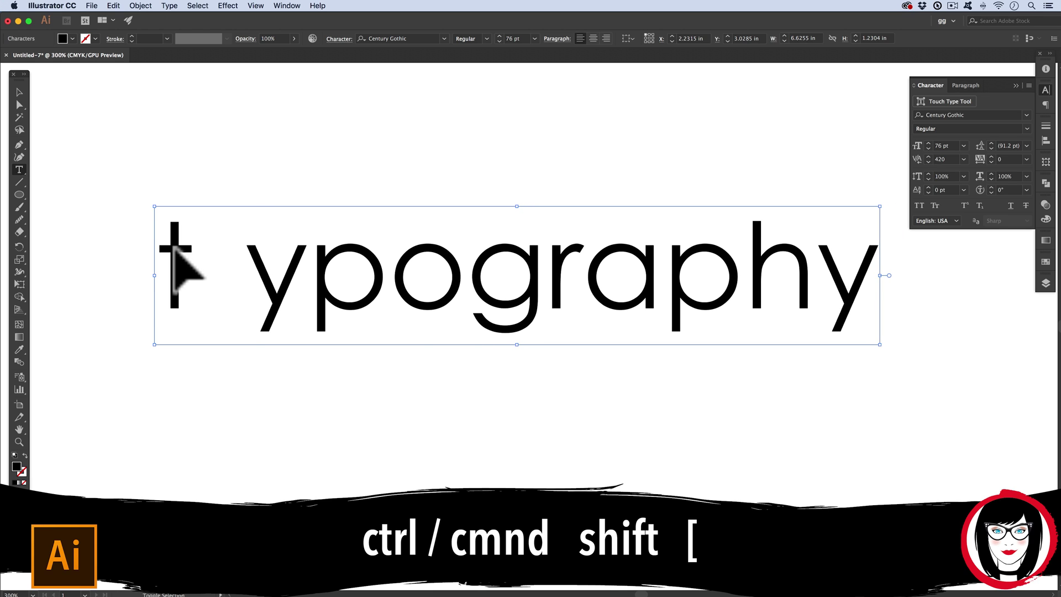
{"action": "key", "text": "ctrl+shift+bracketleft"}
{"action": "key", "text": "ctrl+shift+bracketleft"}
{"action": "key", "text": "ctrl+shift+bracketleft"}
{"action": "key", "text": "ctrl+shift+bracketleft"}
{"action": "key", "text": "ctrl+shift+bracketleft"}
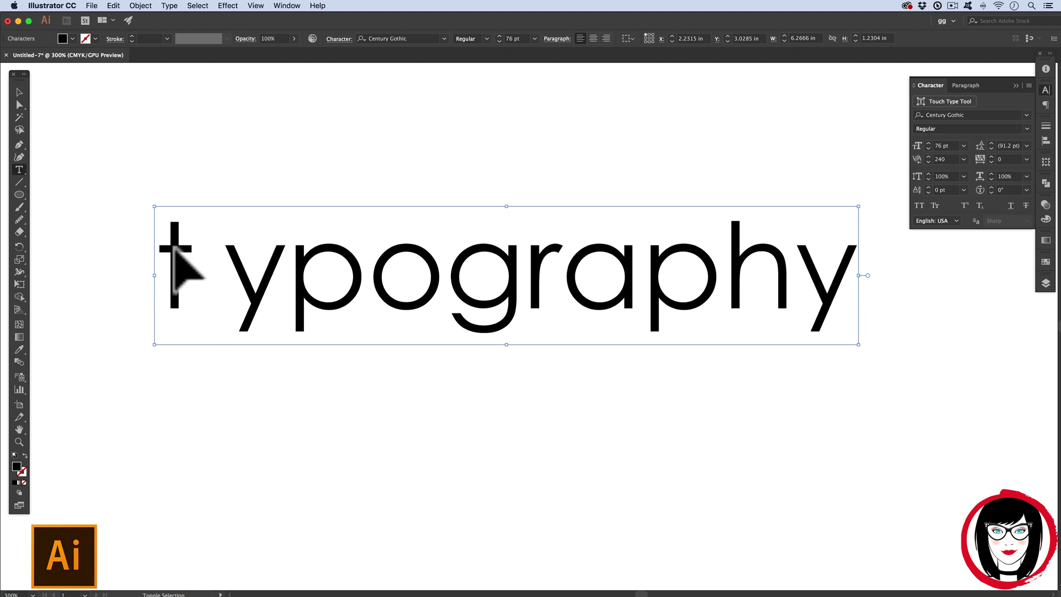
{"action": "left_click_drag", "start_coordinate": [287, 264], "coordinate": [187, 259]}
Step: Enter kerning 0 for the t–y pair in the Character panel and check the result
{"action": "left_click", "coordinate": [224, 267]}
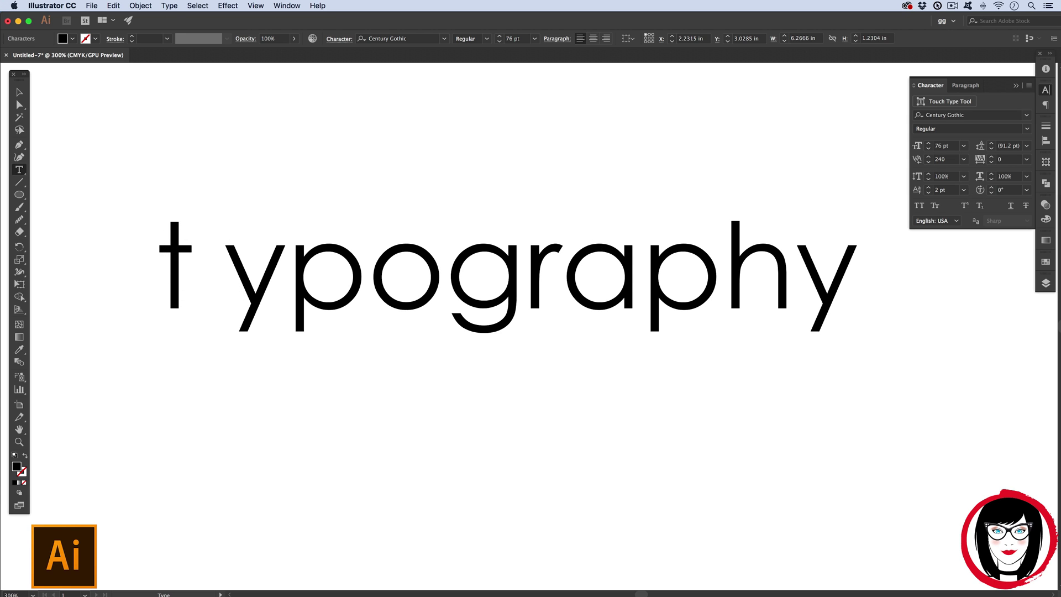
{"action": "left_click", "coordinate": [940, 159]}
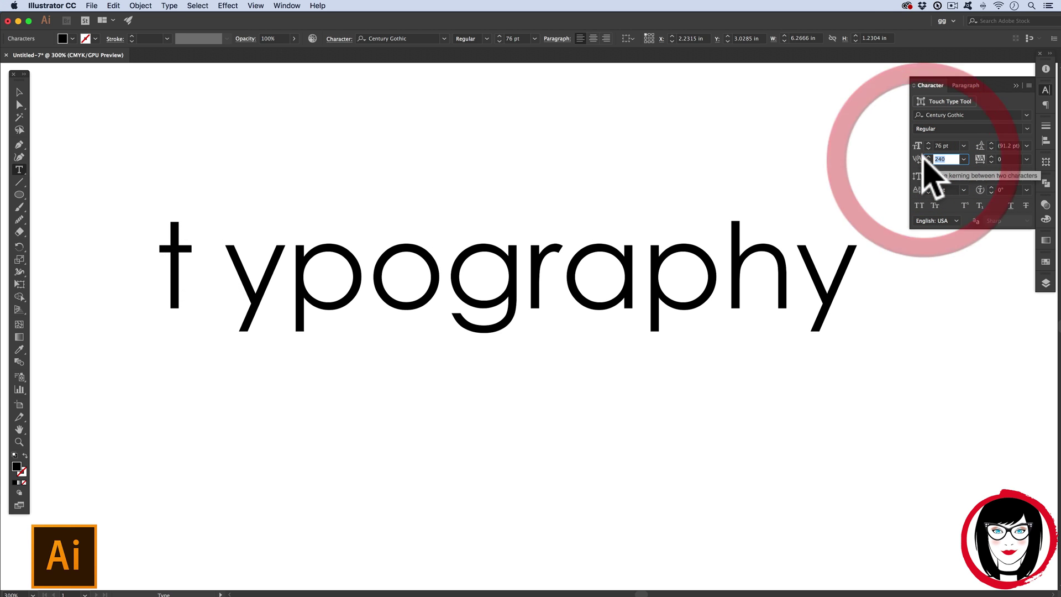
{"action": "type", "text": "0"}
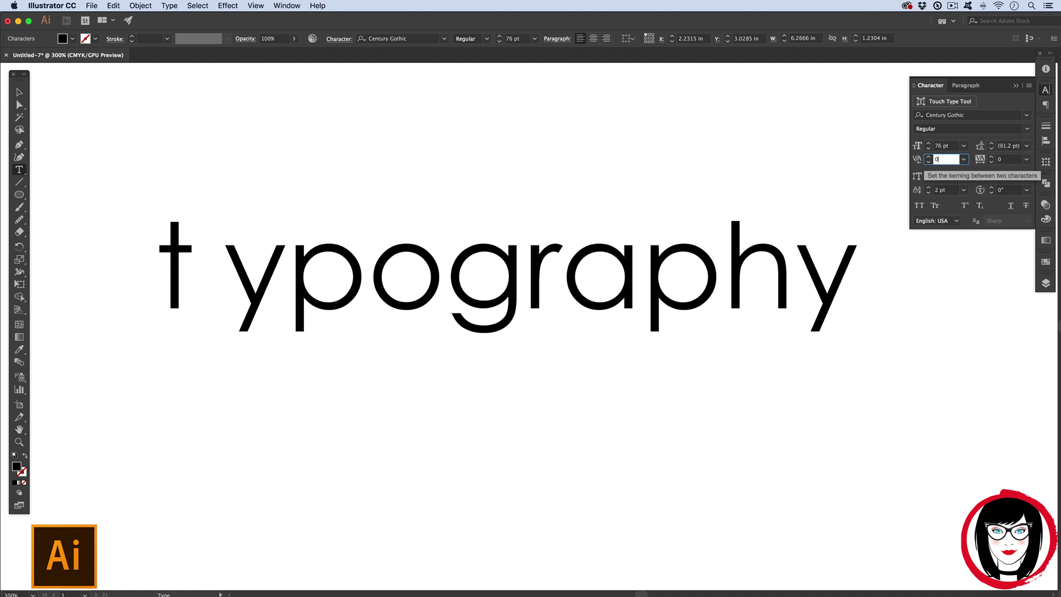
{"action": "key", "text": "Return"}
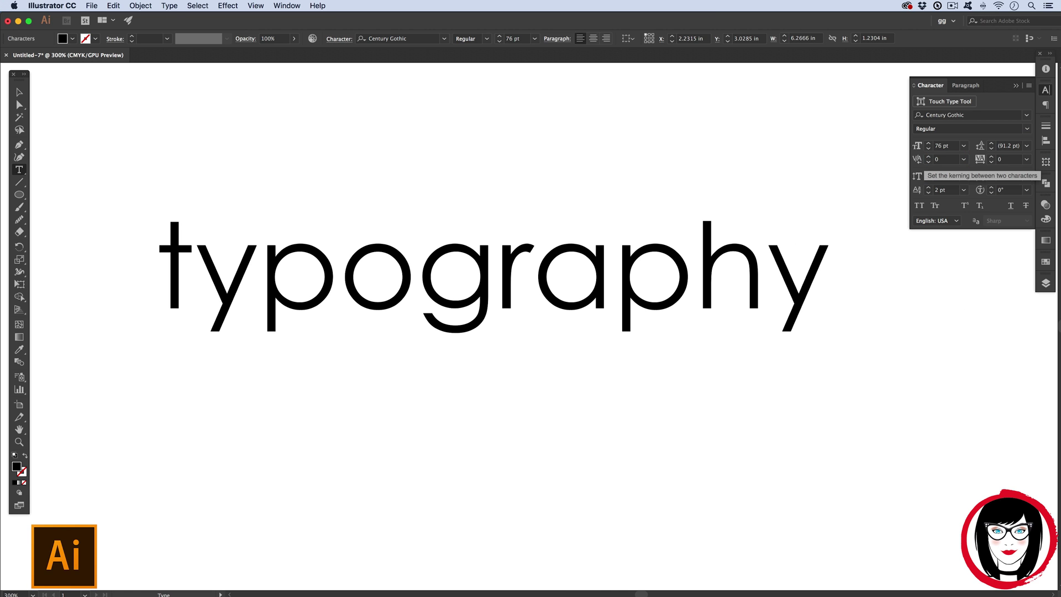
{"action": "left_click_drag", "start_coordinate": [244, 254], "coordinate": [159, 265]}
{"action": "left_click", "coordinate": [184, 265]}
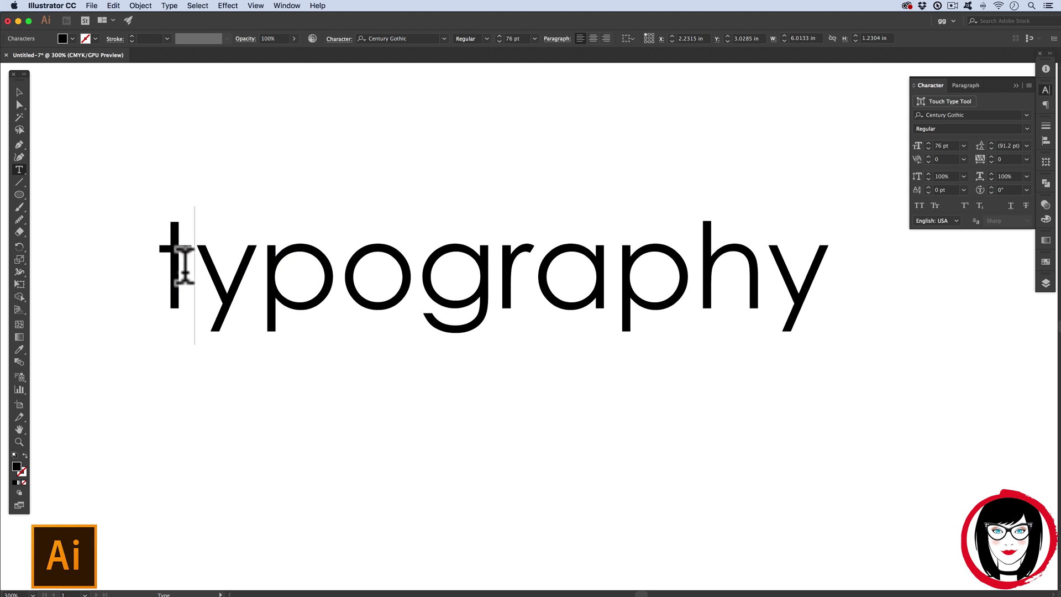
{"action": "left_click", "coordinate": [521, 298]}
Step: Tighten the kerning between p and h to -40 with Alt+Left
{"action": "left_click", "coordinate": [416, 285]}
{"action": "left_click", "coordinate": [191, 266]}
{"action": "left_click", "coordinate": [689, 282]}
{"action": "key", "text": "alt+Left"}
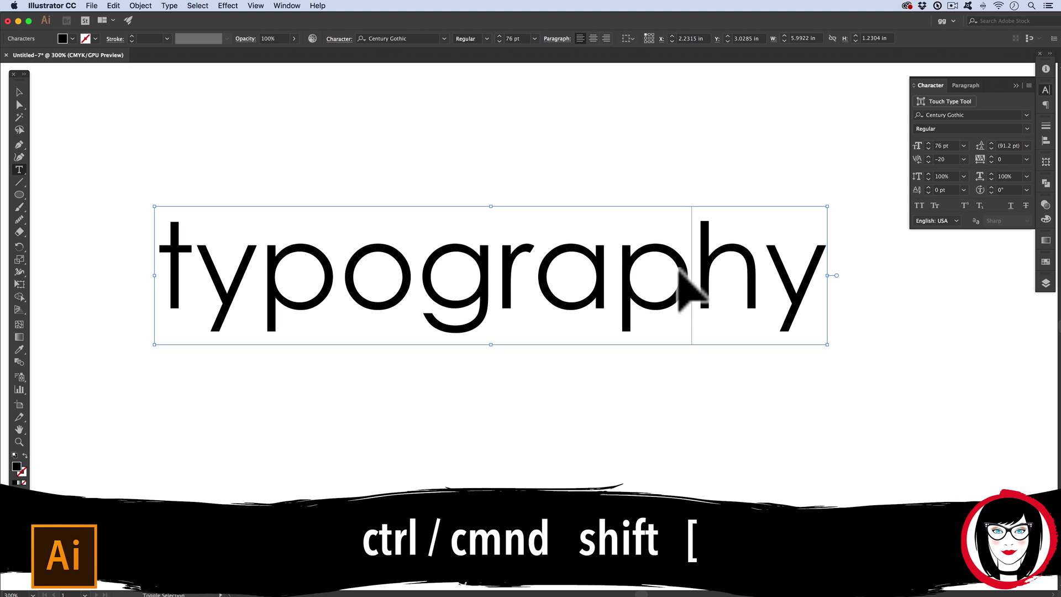
{"action": "key", "text": "alt+Left"}
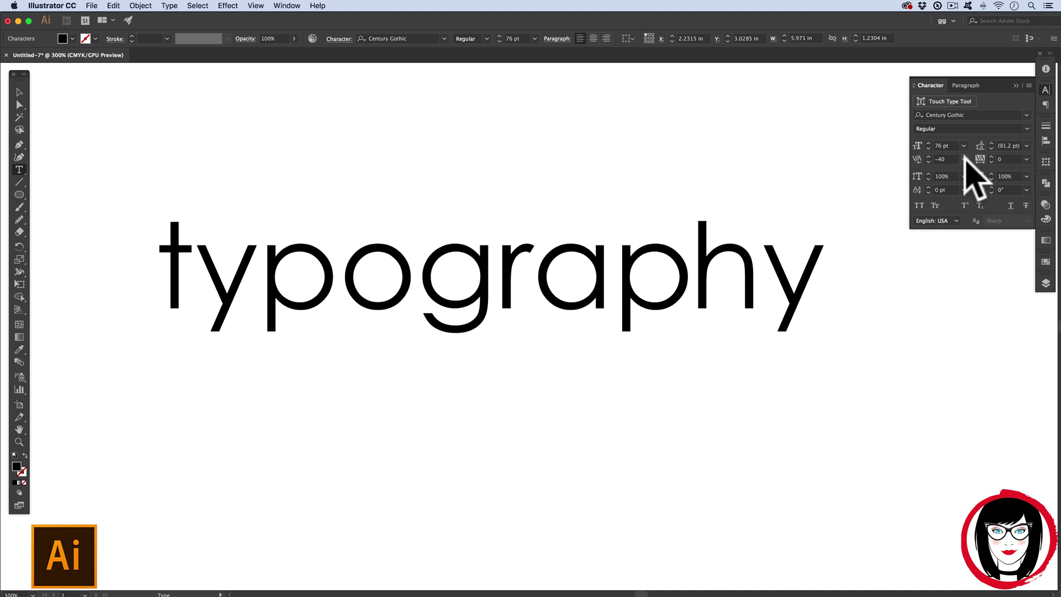
Step: Browse the preset kerning amounts in the Kerning dropdown
{"action": "left_click", "coordinate": [964, 159]}
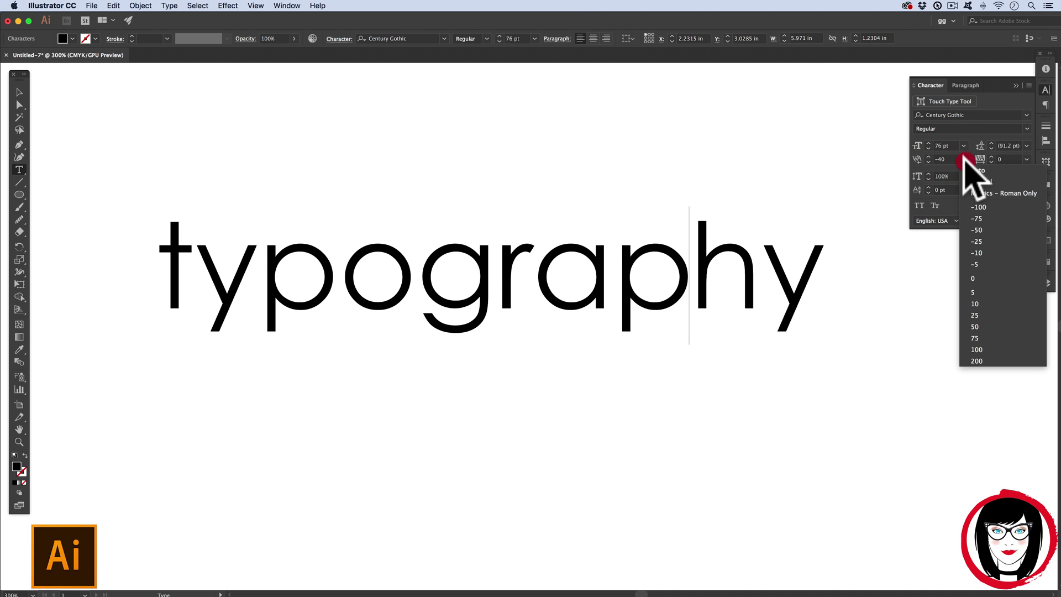
{"action": "left_click", "coordinate": [989, 253]}
{"action": "left_click_drag", "start_coordinate": [989, 253], "coordinate": [989, 218]}
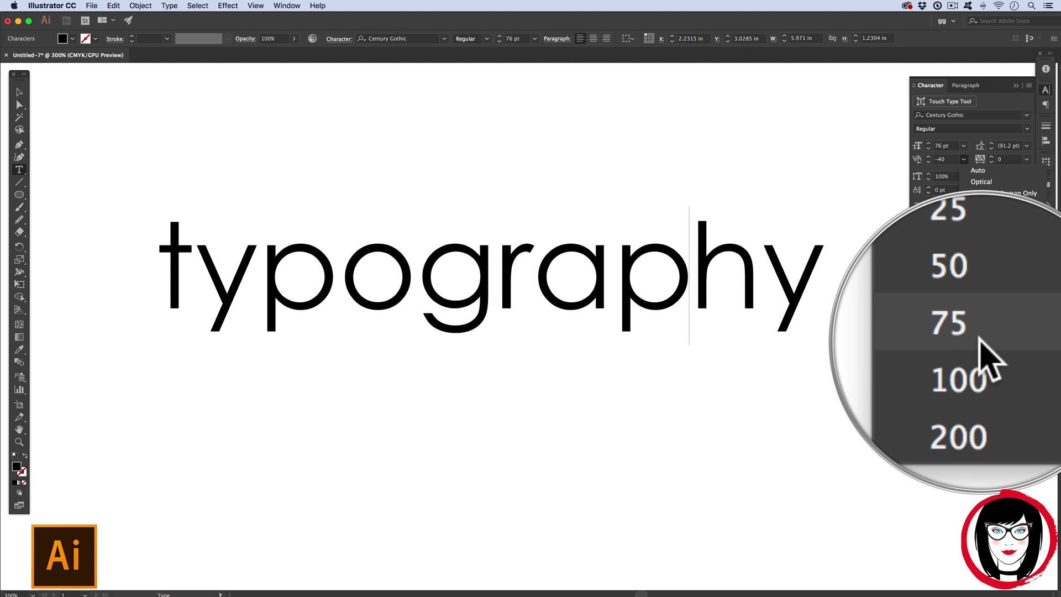
Step: Tighten the r–a and o–g kerning to -40 each
{"action": "left_click", "coordinate": [529, 291]}
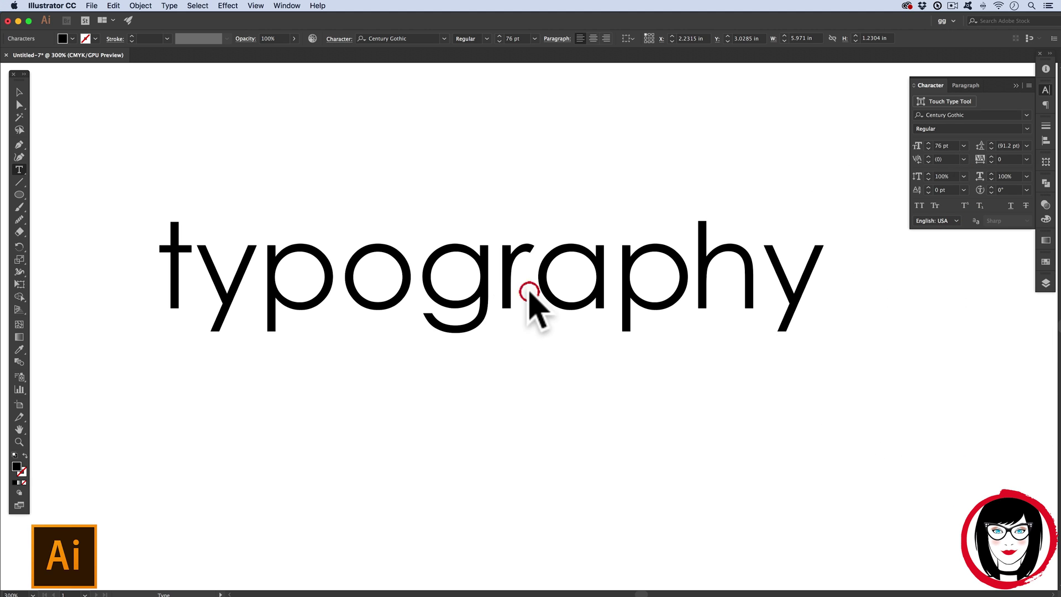
{"action": "key", "text": "alt+Left"}
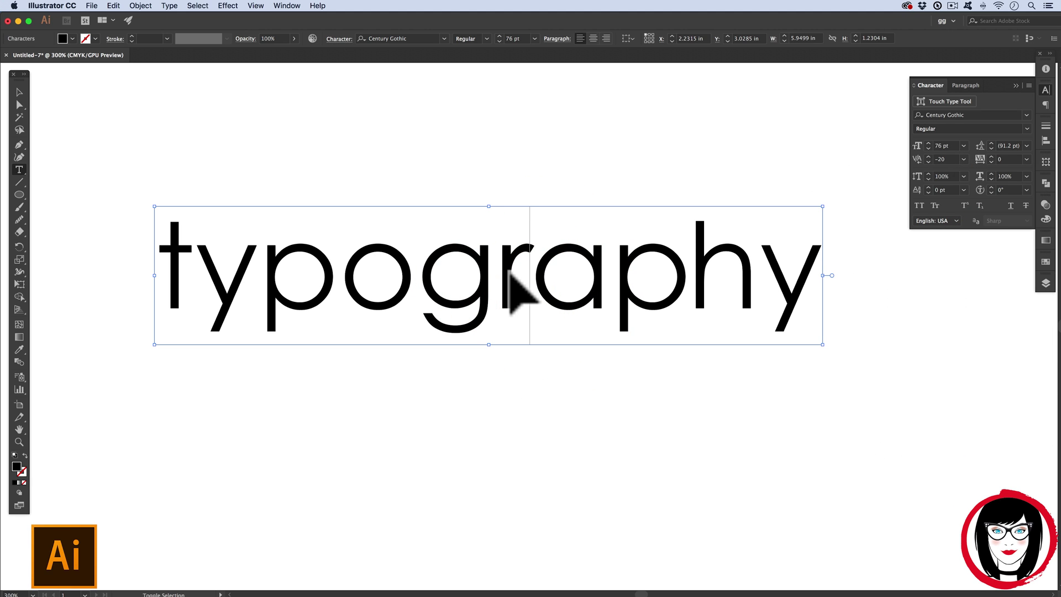
{"action": "key", "text": "alt+Left"}
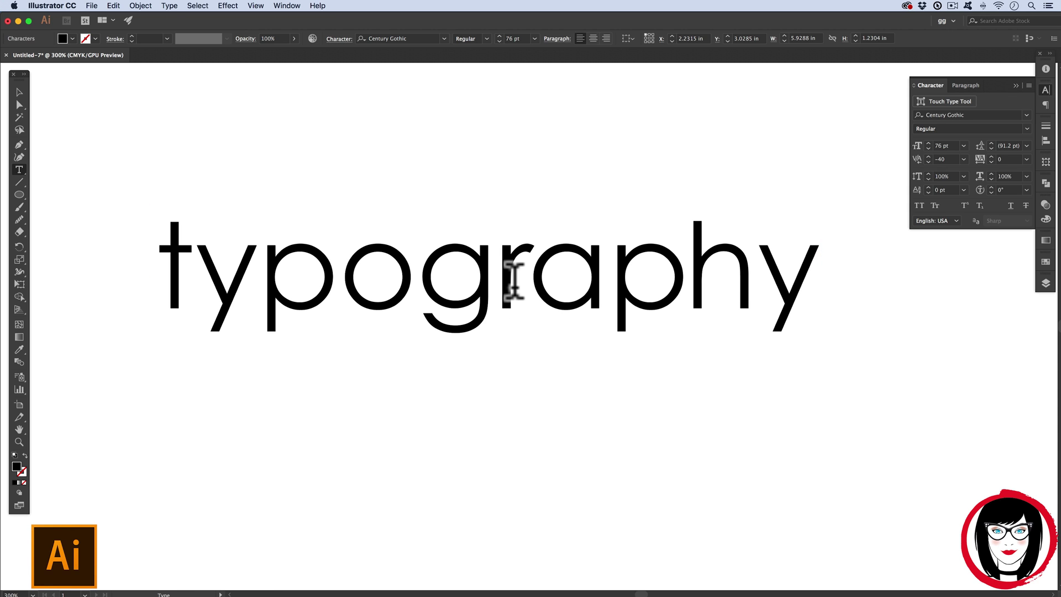
{"action": "left_click", "coordinate": [412, 276]}
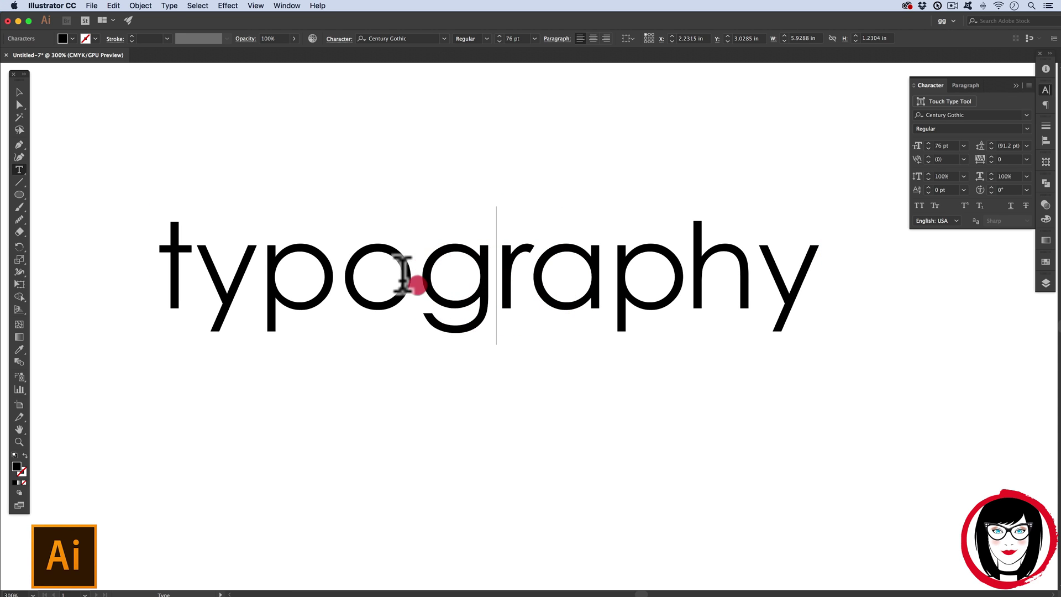
{"action": "key", "text": "alt+Left"}
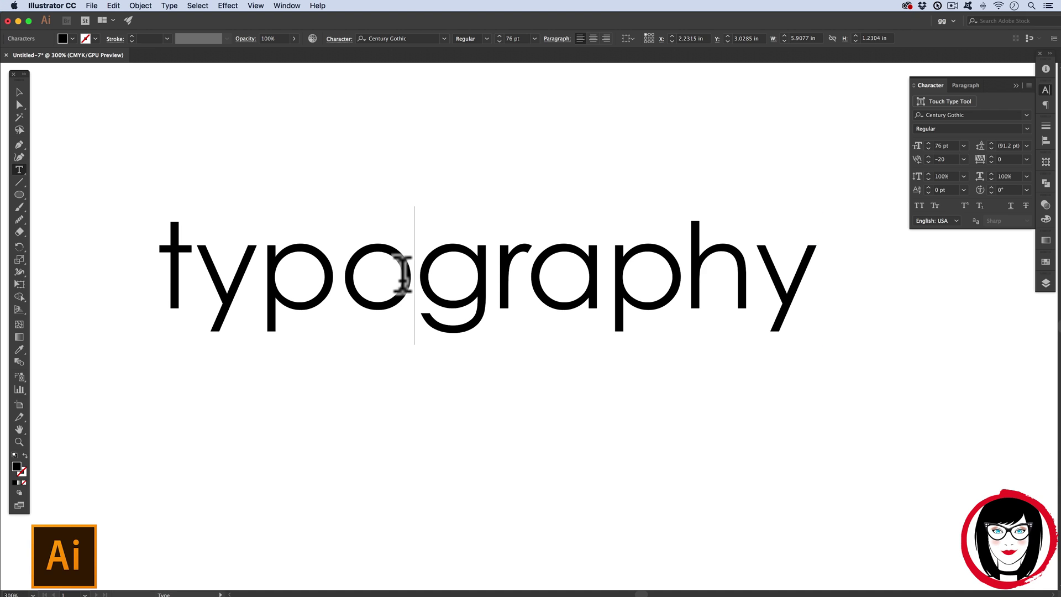
{"action": "key", "text": "alt+Left"}
{"action": "key", "text": "alt+Left"}
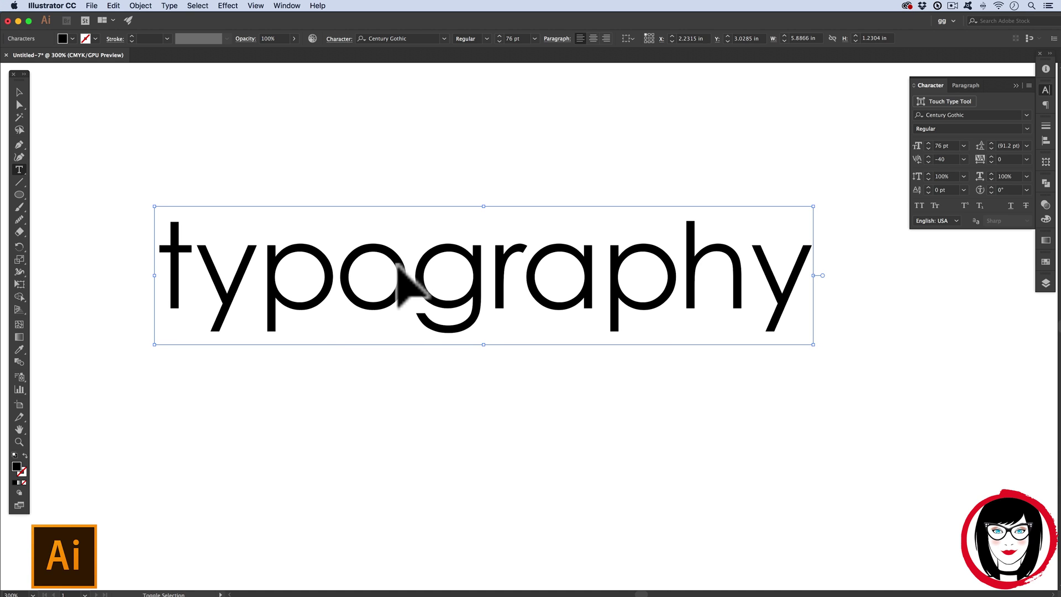
{"action": "key", "text": "alt+Left"}
Step: Tighten y–p slightly, a–p to -20, and h–y to -40
{"action": "left_click", "coordinate": [261, 268]}
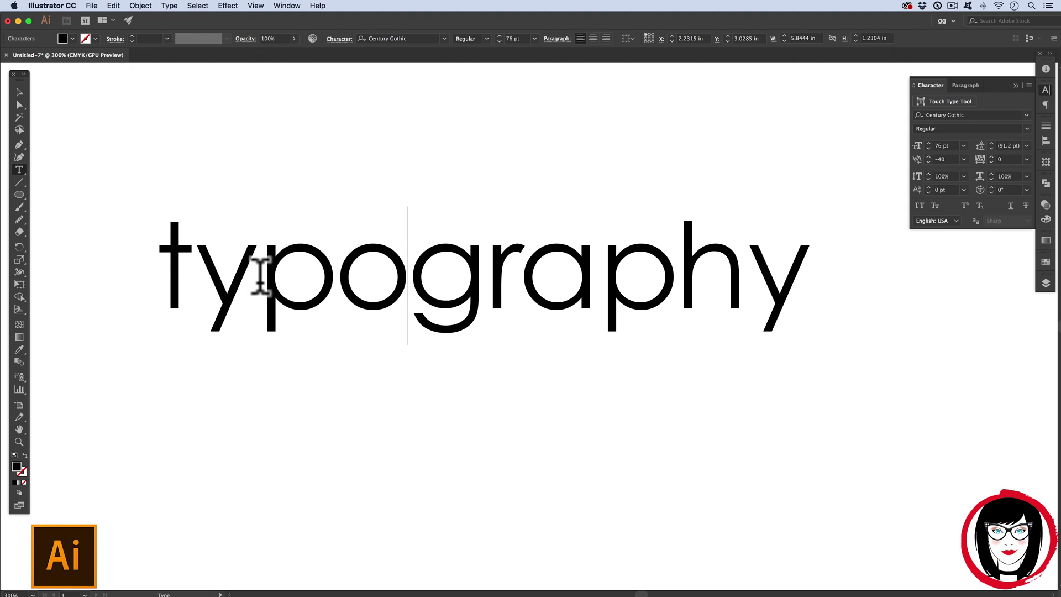
{"action": "key", "text": "alt+Left"}
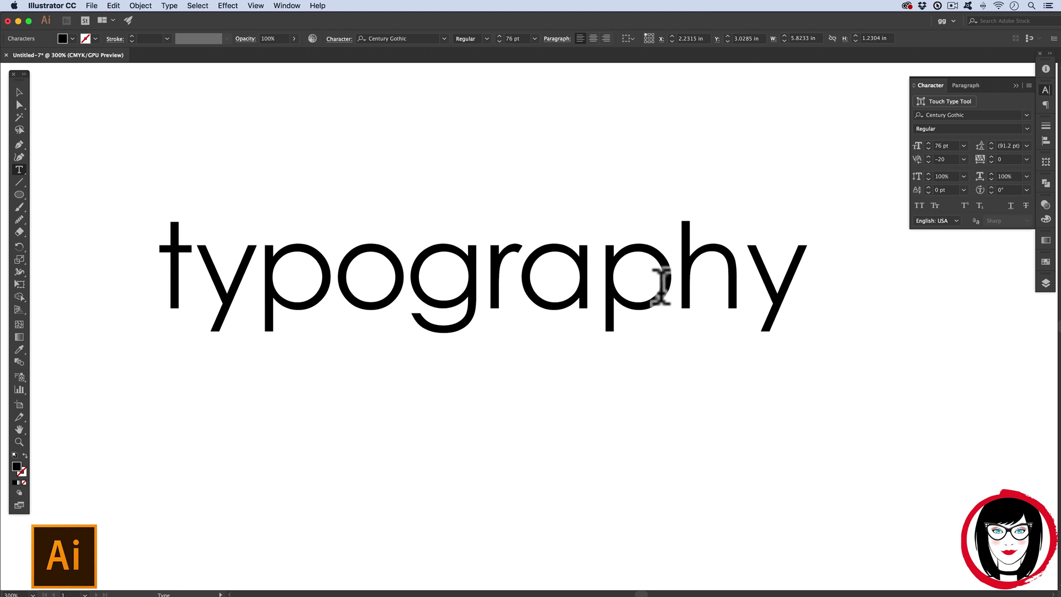
{"action": "left_click", "coordinate": [581, 274]}
{"action": "key", "text": "alt+Left"}
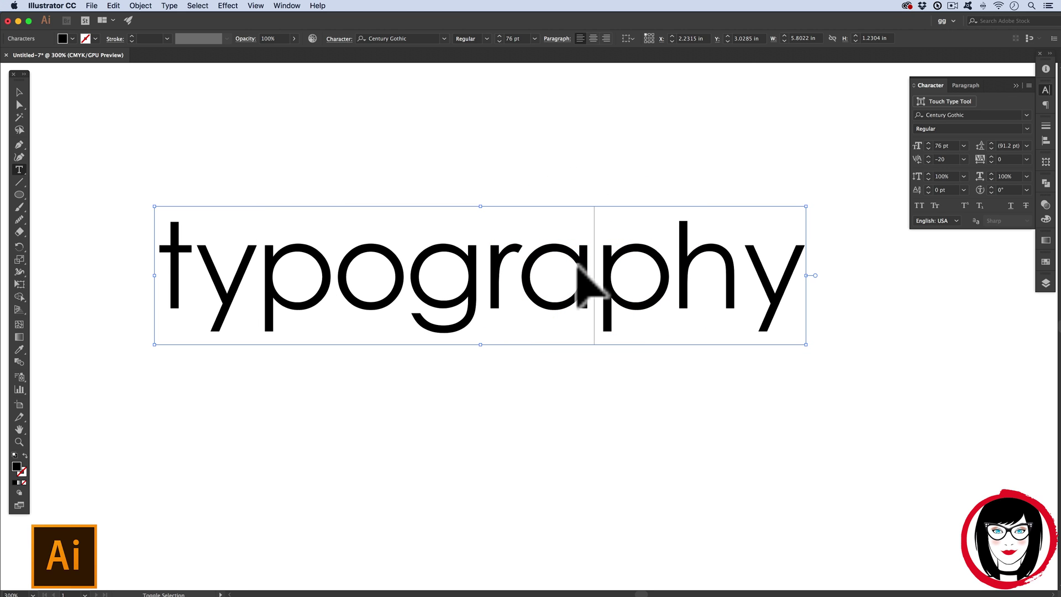
{"action": "left_click", "coordinate": [739, 279]}
{"action": "key", "text": "alt+Left"}
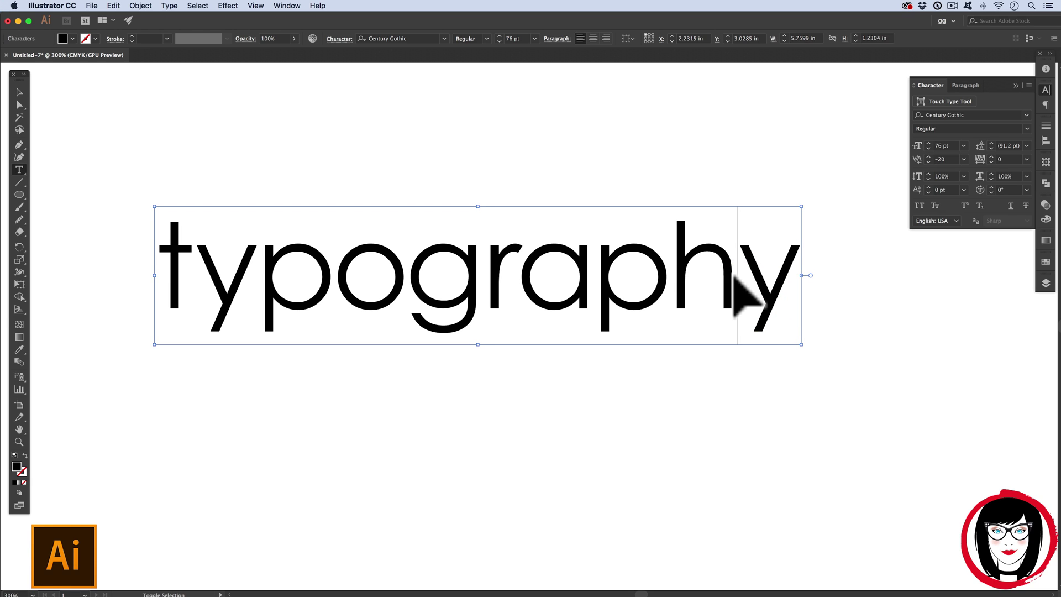
{"action": "key", "text": "alt+Left"}
{"action": "key", "text": "alt+Left"}
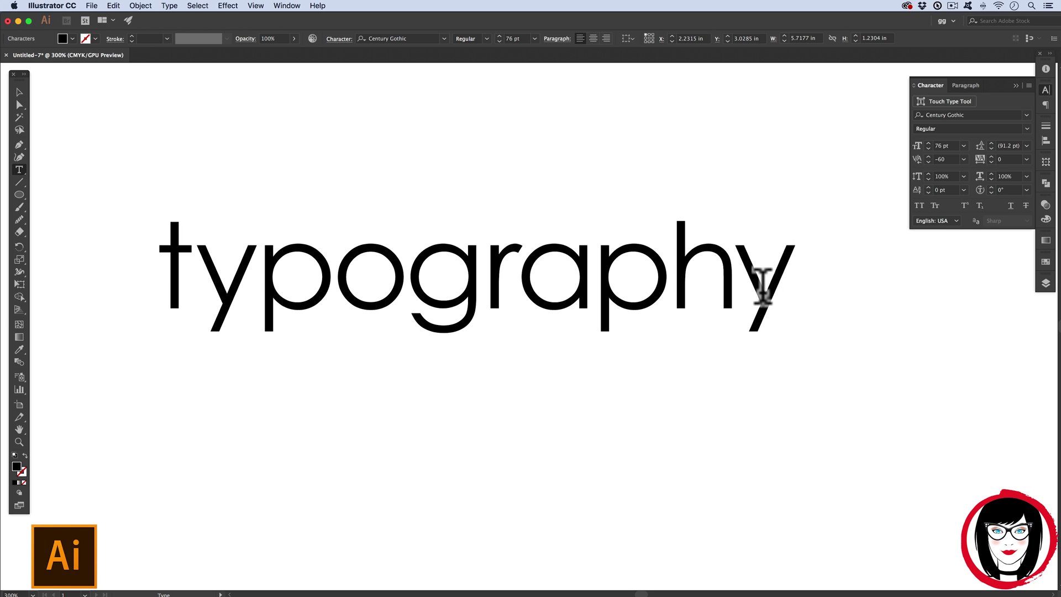
{"action": "key", "text": "alt+Right"}
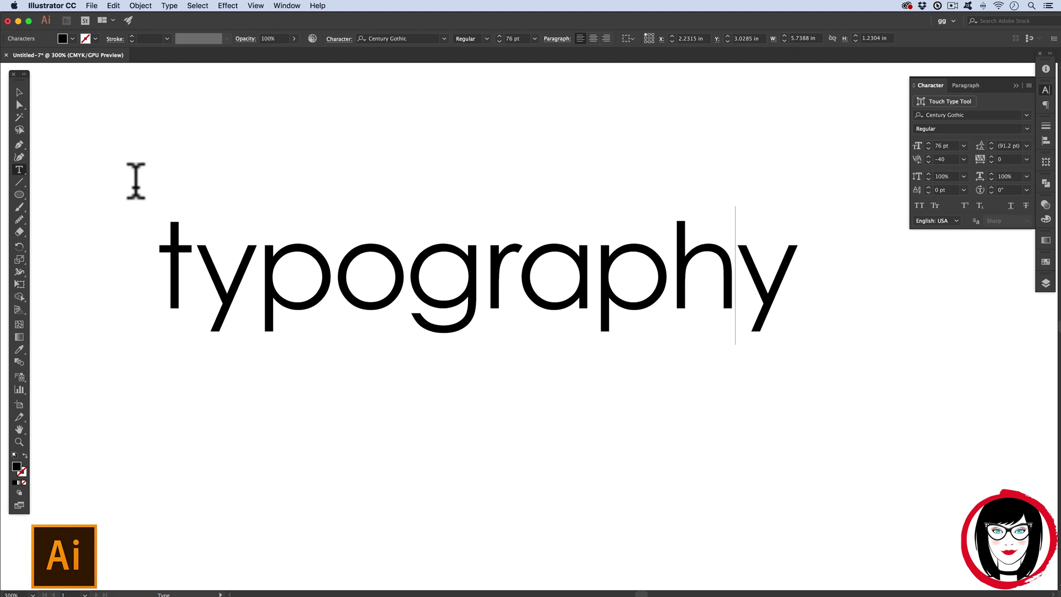
Step: Select the whole word, set its kerning to 0, and exit text editing
{"action": "left_click_drag", "start_coordinate": [142, 289], "coordinate": [800, 276]}
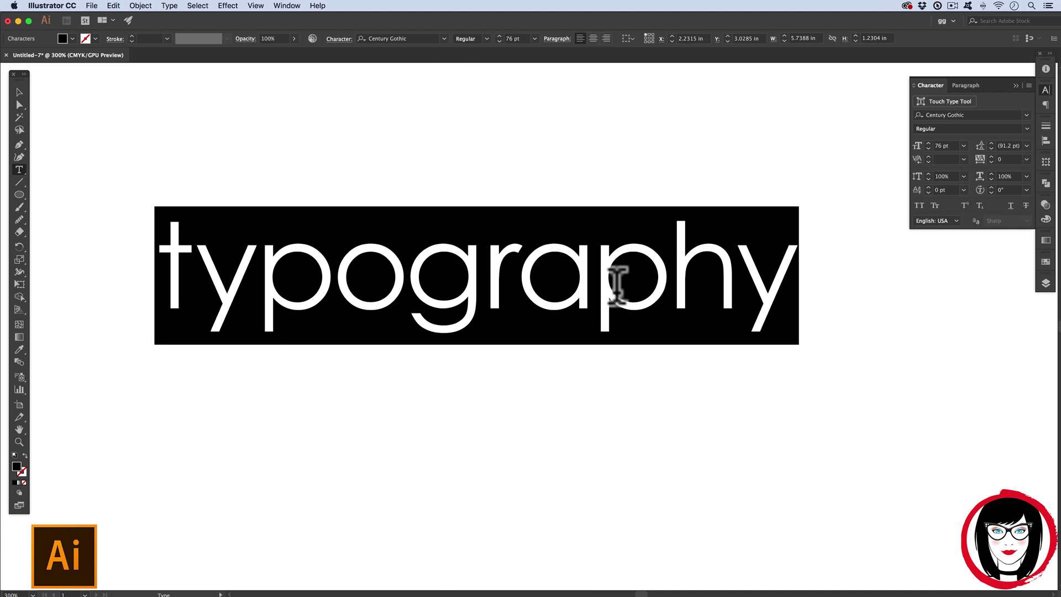
{"action": "left_click", "coordinate": [635, 284]}
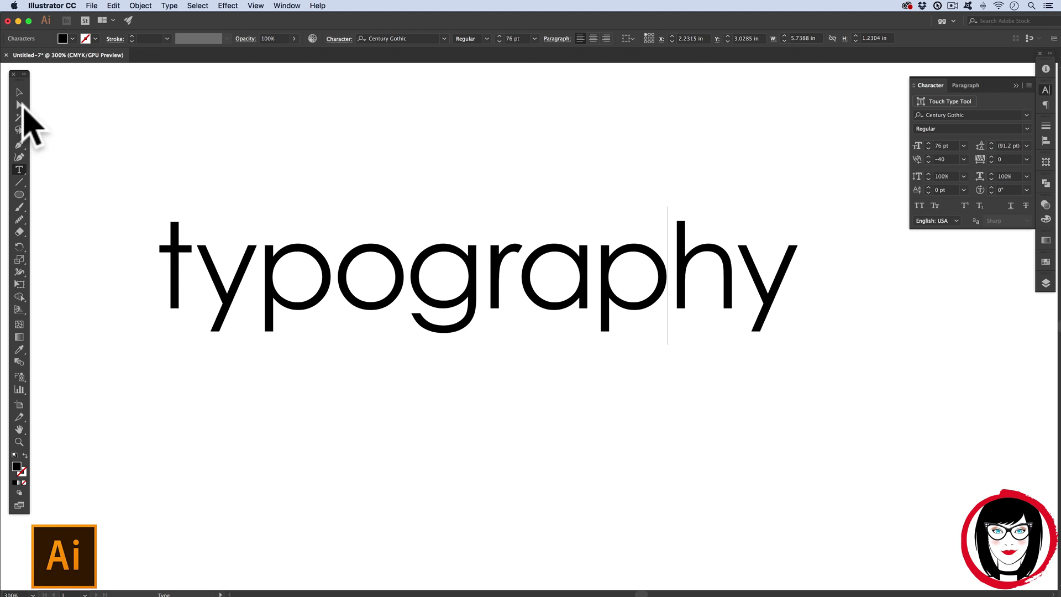
{"action": "left_click", "coordinate": [755, 289]}
{"action": "left_click_drag", "start_coordinate": [790, 281], "coordinate": [167, 303]}
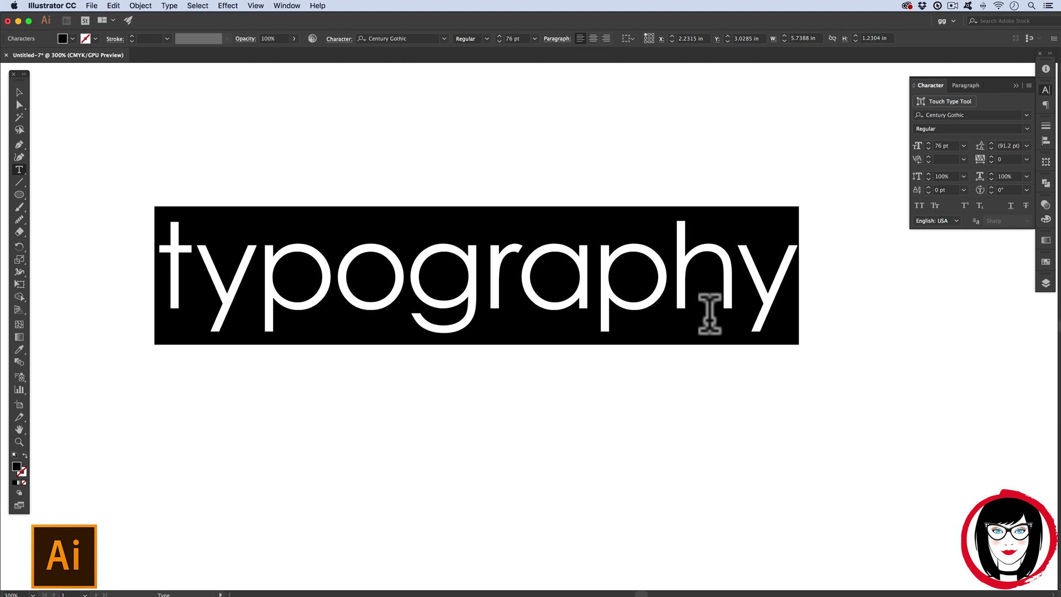
{"action": "left_click", "coordinate": [944, 160]}
{"action": "type", "text": "0"}
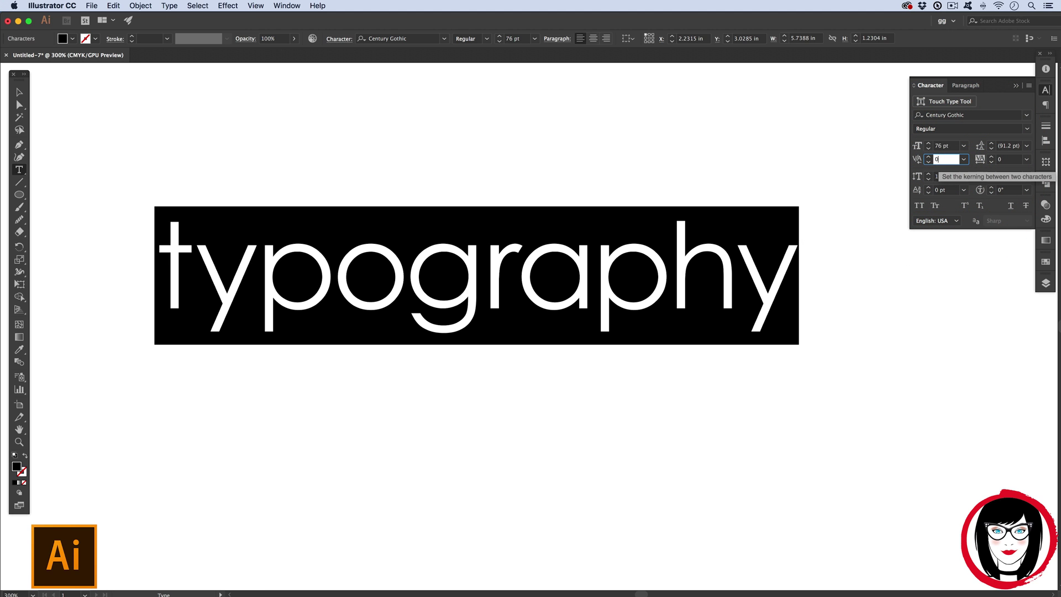
{"action": "key", "text": "Return"}
{"action": "left_click", "coordinate": [658, 284]}
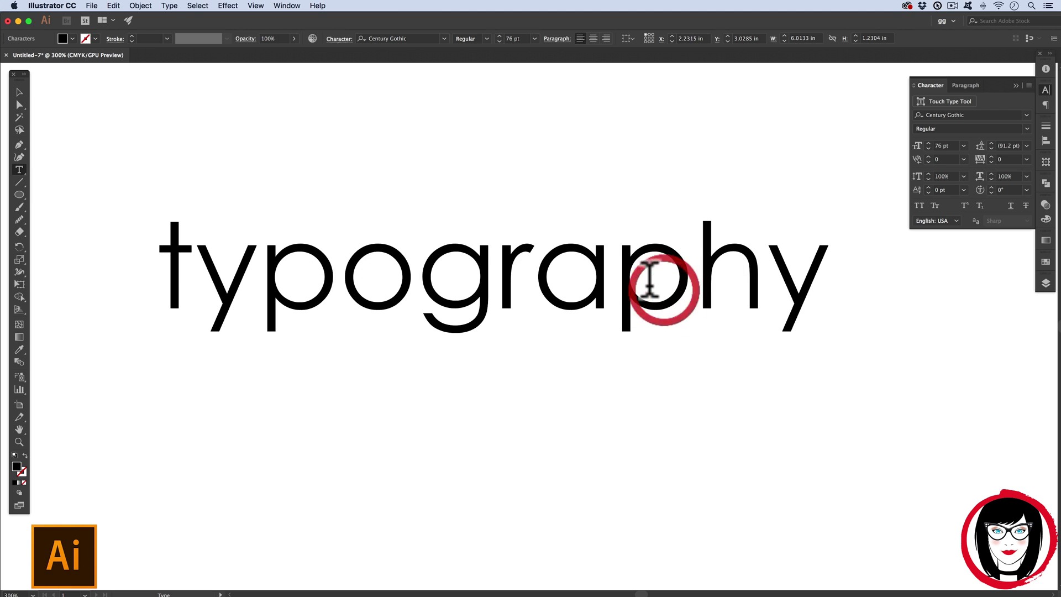
{"action": "key", "text": "Escape"}
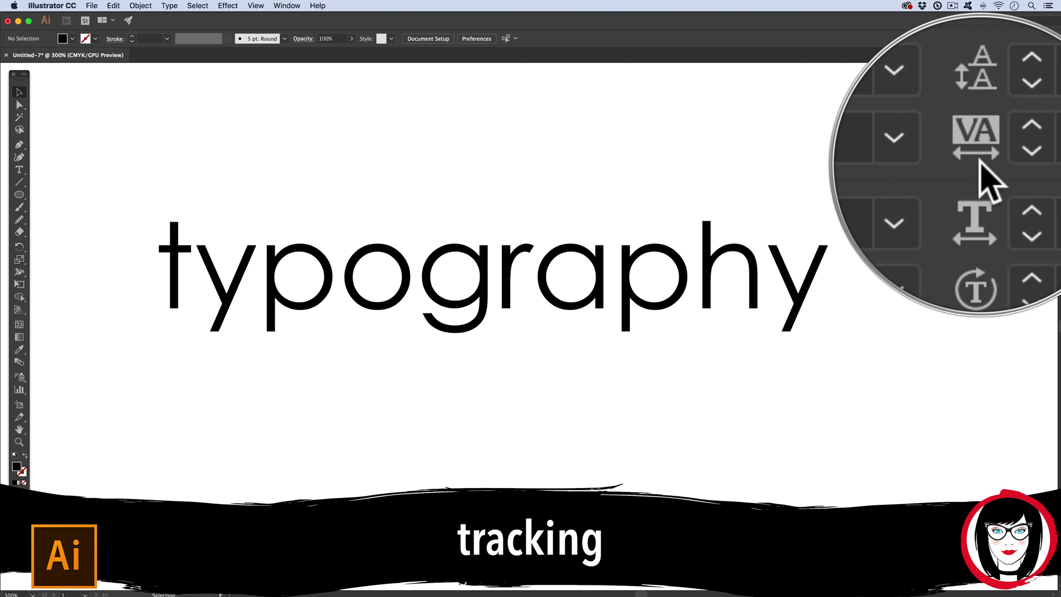
{"action": "left_click", "coordinate": [1008, 159]}
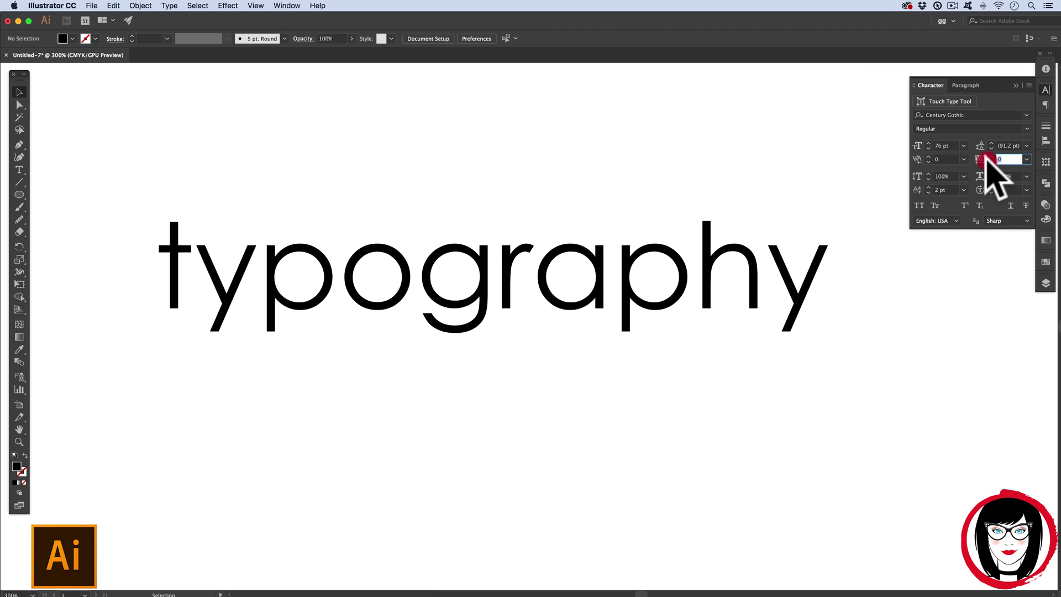
{"action": "left_click", "coordinate": [1026, 159]}
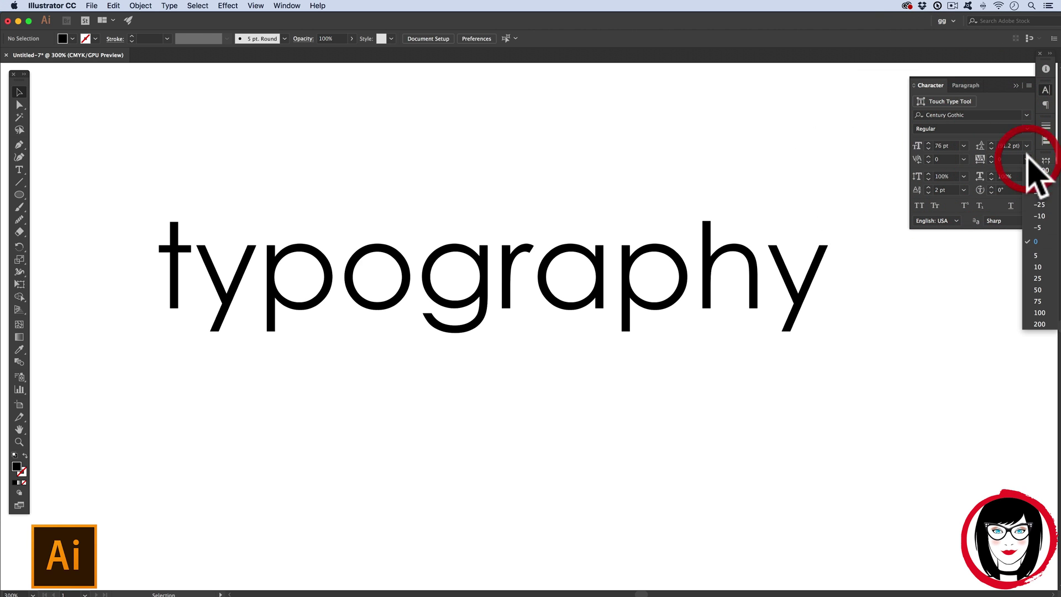
{"action": "left_click", "coordinate": [1041, 194]}
{"action": "left_click", "coordinate": [760, 308]}
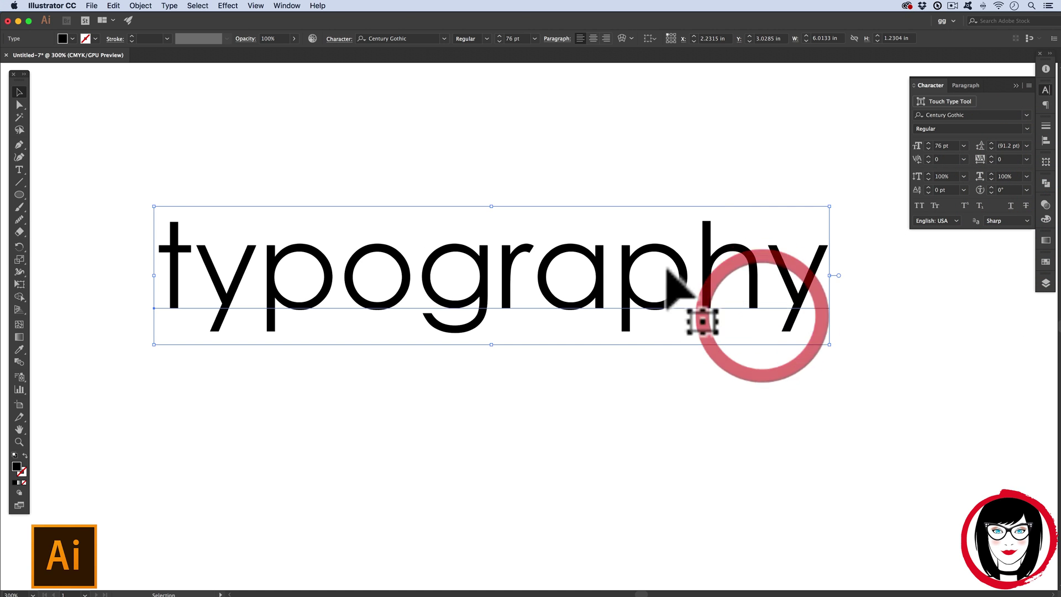
{"action": "left_click", "coordinate": [19, 169]}
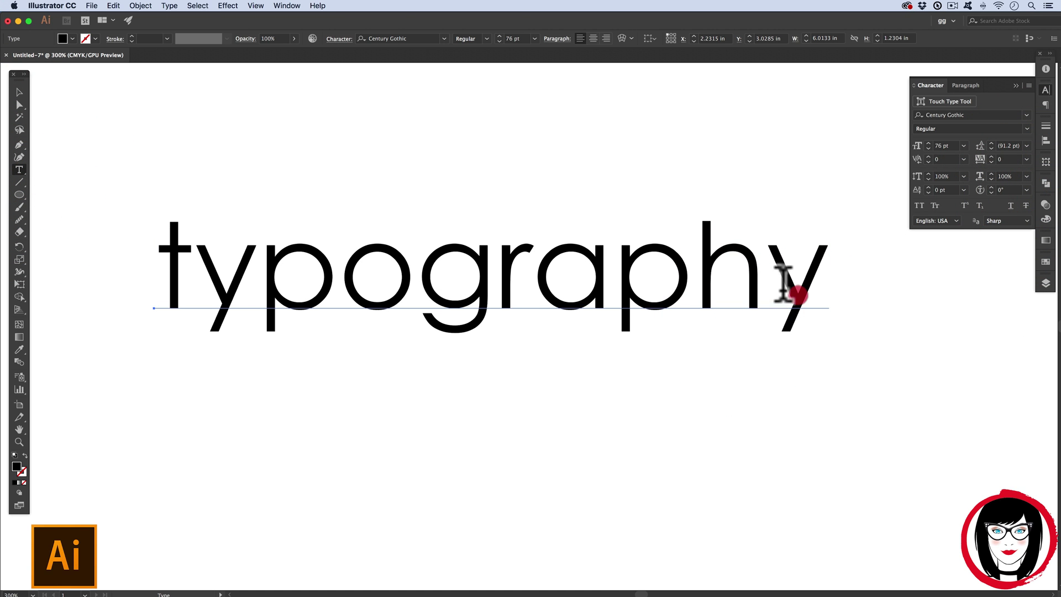
{"action": "left_click_drag", "start_coordinate": [795, 284], "coordinate": [153, 259]}
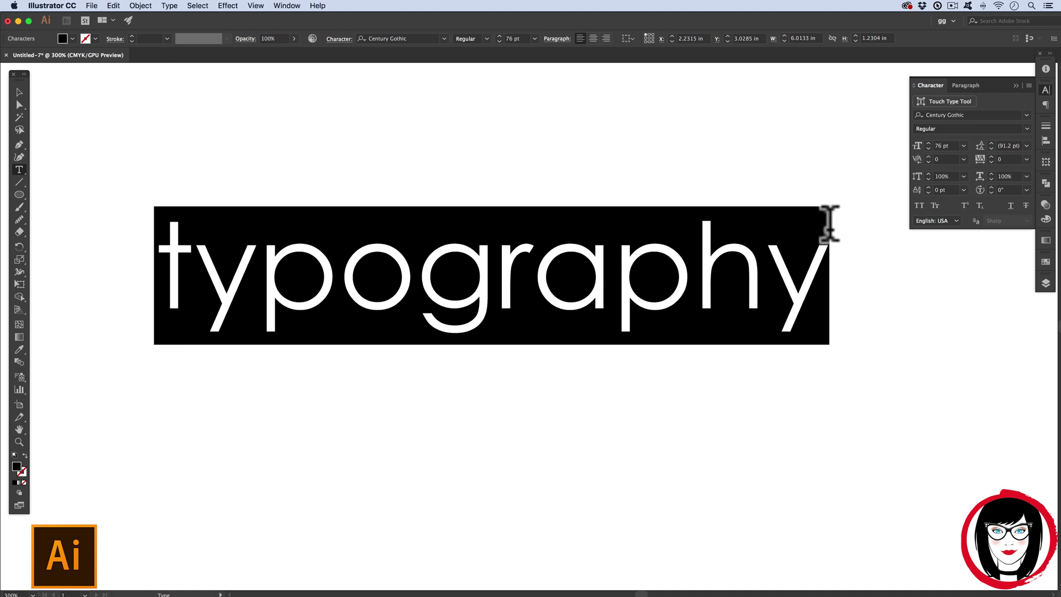
{"action": "left_click", "coordinate": [1026, 159]}
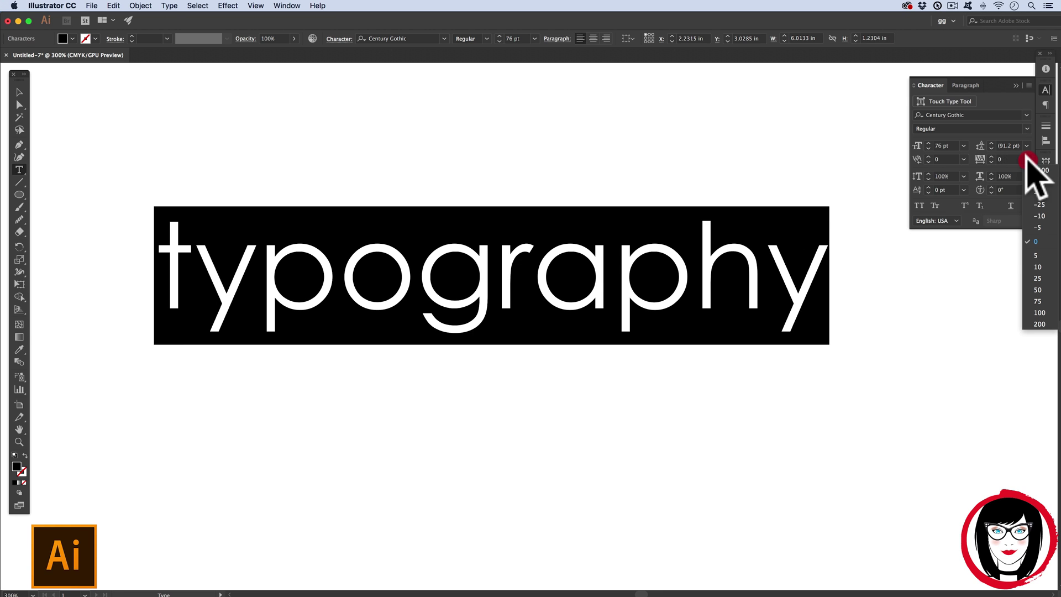
{"action": "left_click", "coordinate": [1041, 170]}
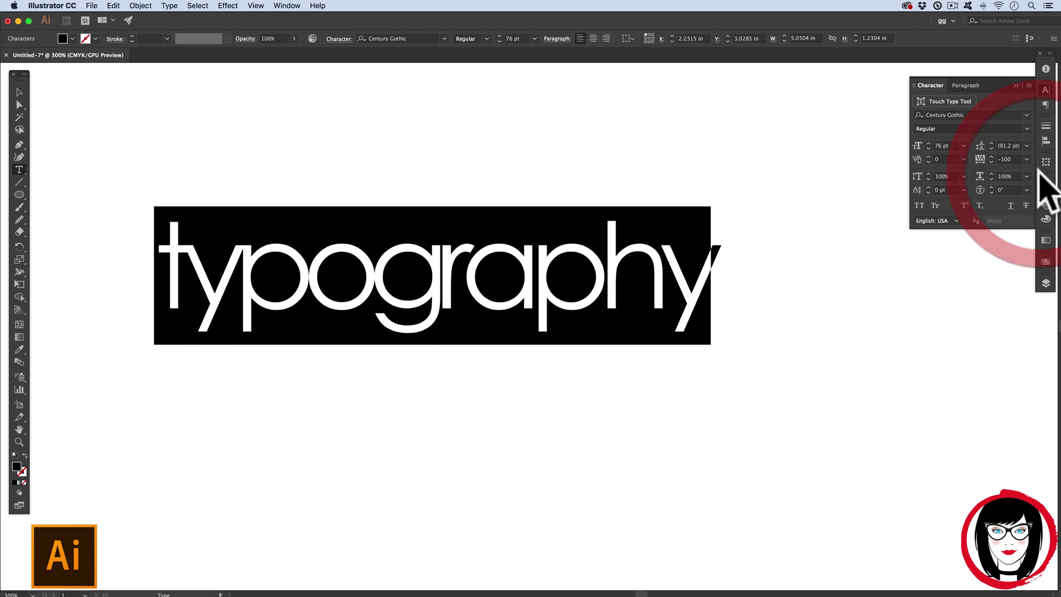
{"action": "left_click", "coordinate": [643, 277]}
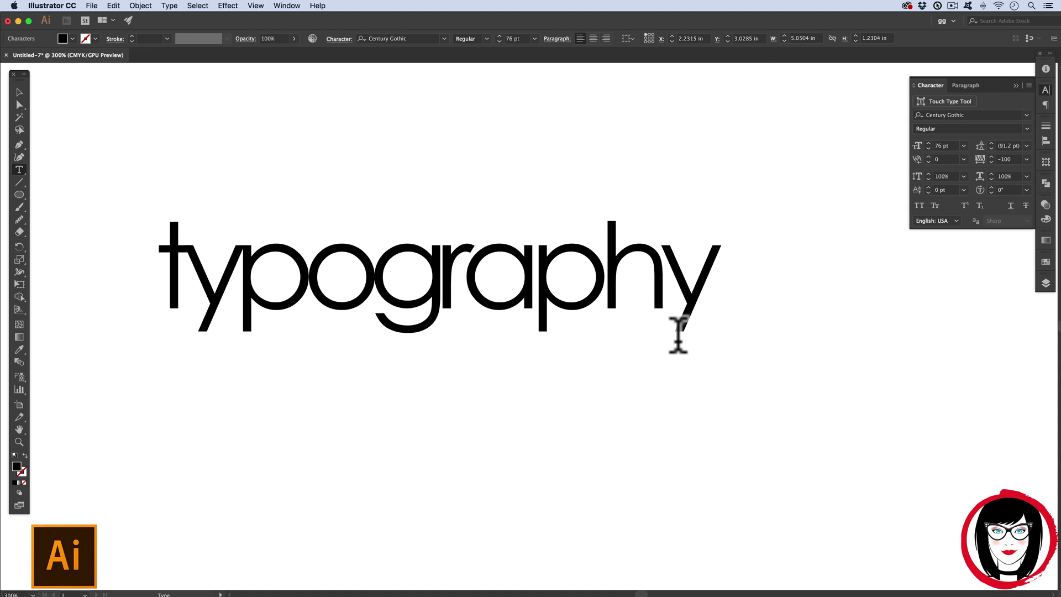
{"action": "double_click", "coordinate": [680, 294]}
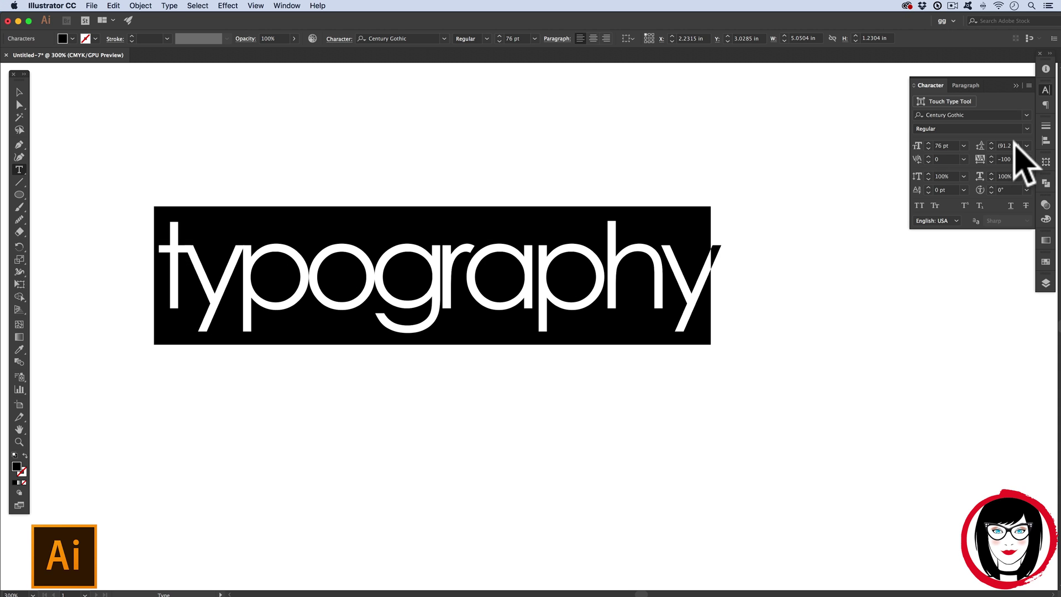
{"action": "left_click", "coordinate": [983, 159]}
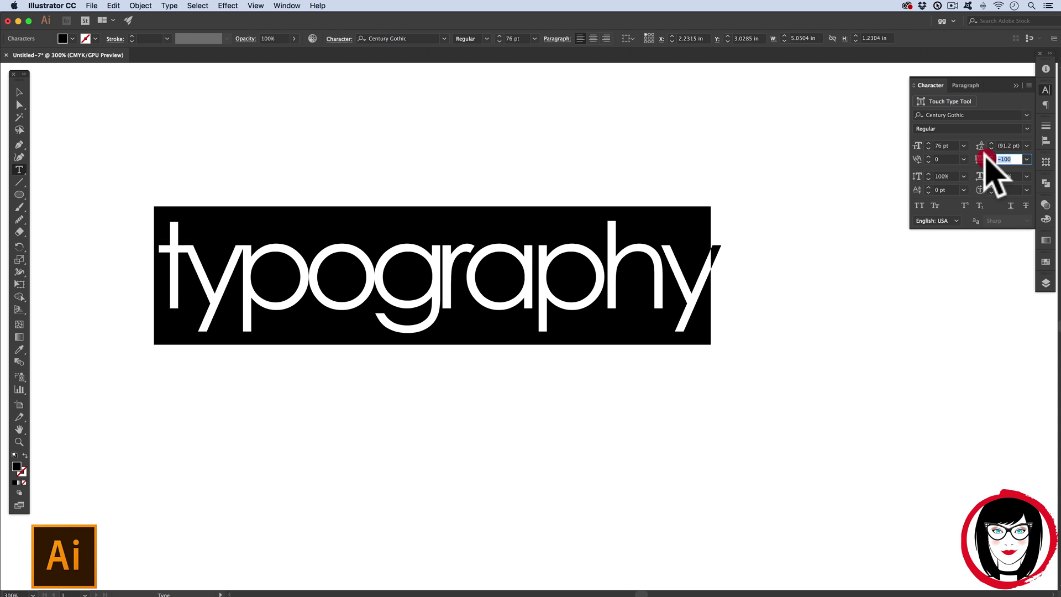
{"action": "left_click", "coordinate": [1012, 160]}
{"action": "key", "text": "BackSpace"}
{"action": "key", "text": "BackSpace"}
{"action": "key", "text": "BackSpace"}
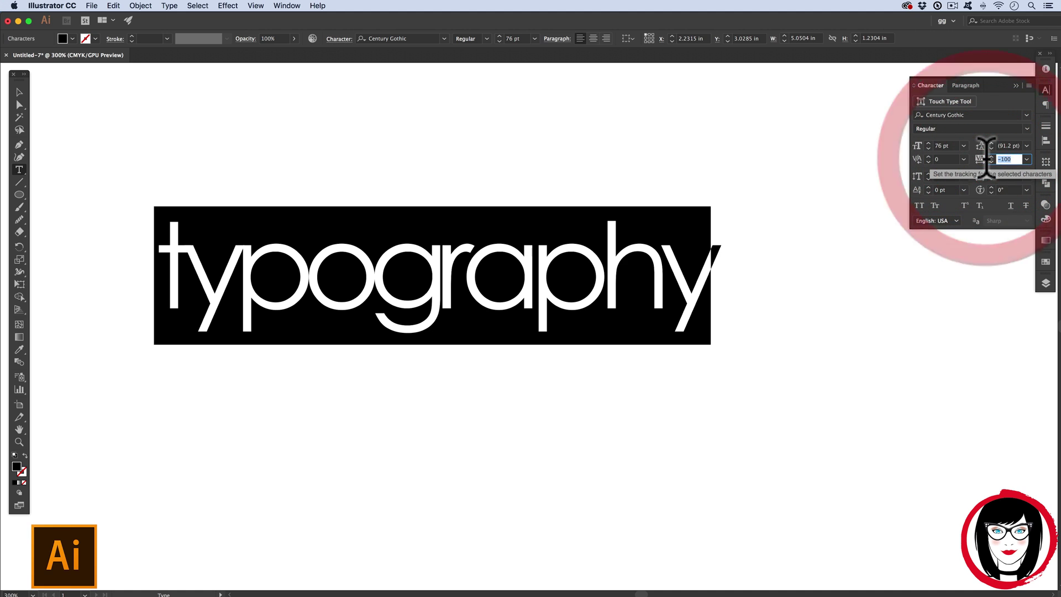
{"action": "key", "text": "Return"}
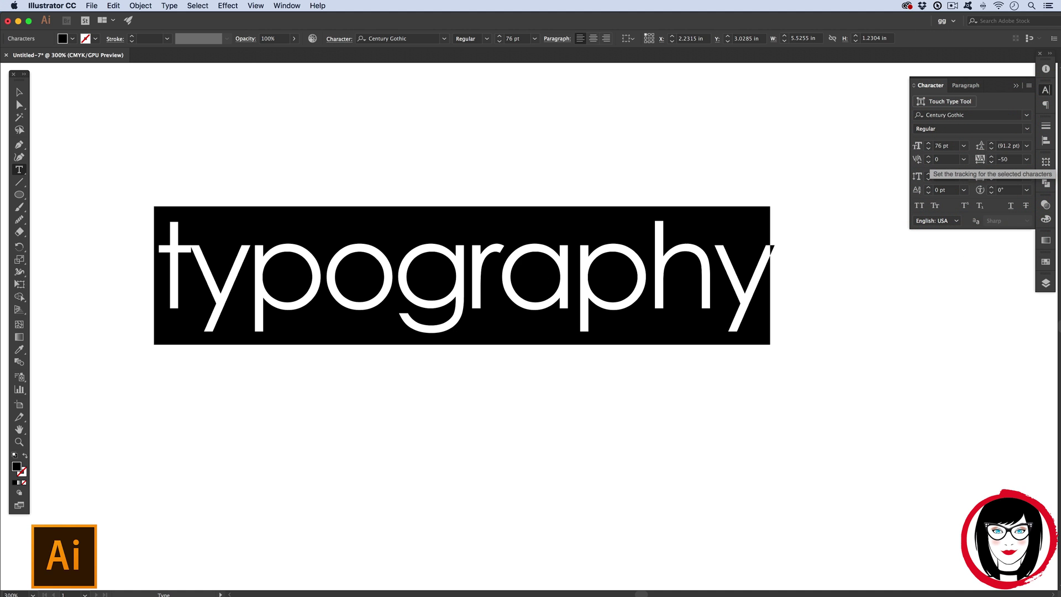
{"action": "left_click", "coordinate": [978, 155]}
Step: Select the whole word and step its tracking up and down by keyboard
{"action": "left_click", "coordinate": [741, 271]}
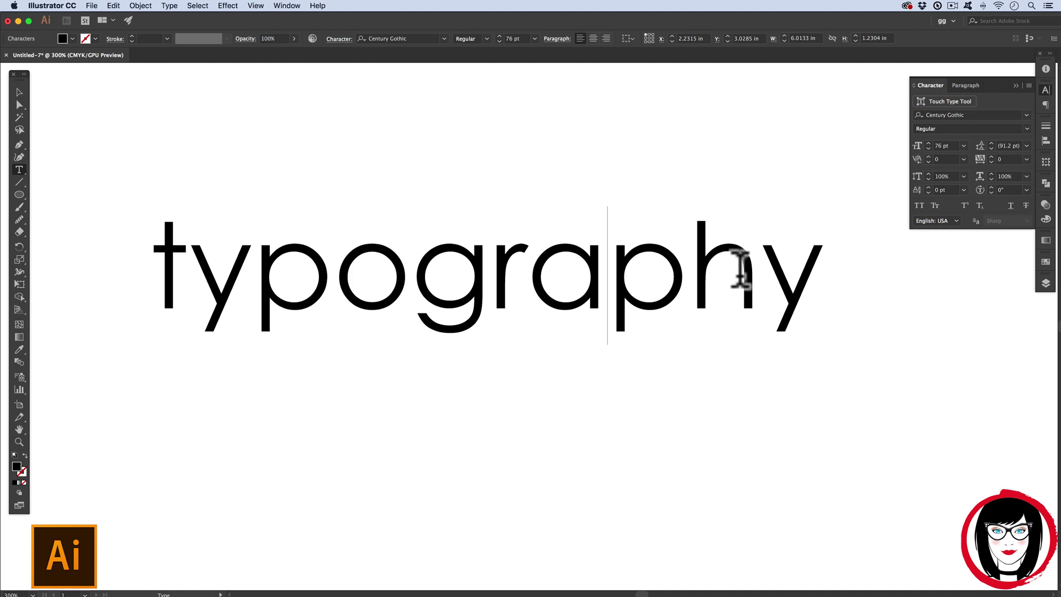
{"action": "double_click", "coordinate": [147, 253]}
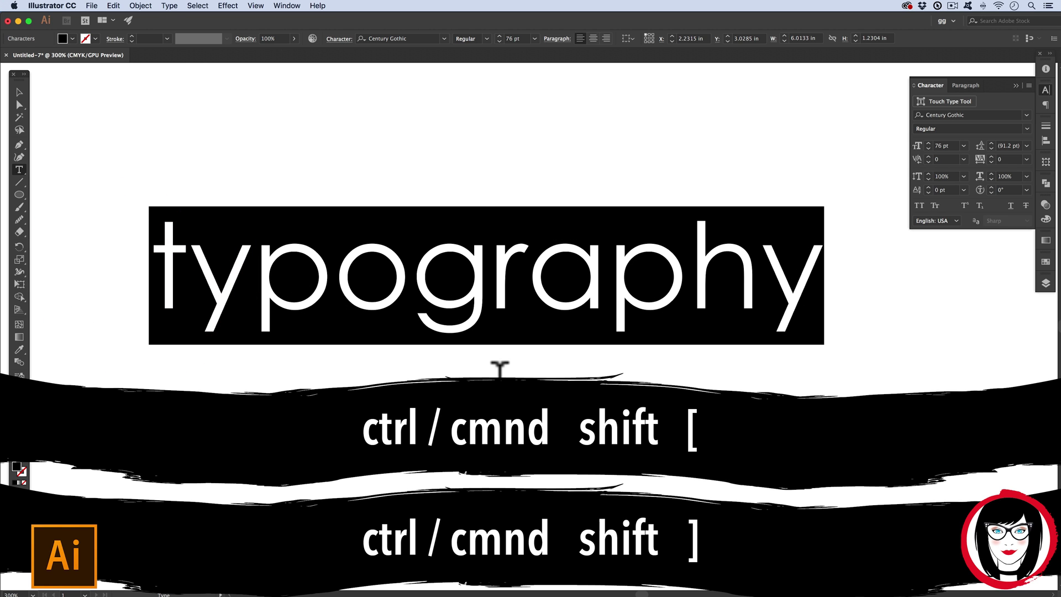
{"action": "key", "text": "super"}
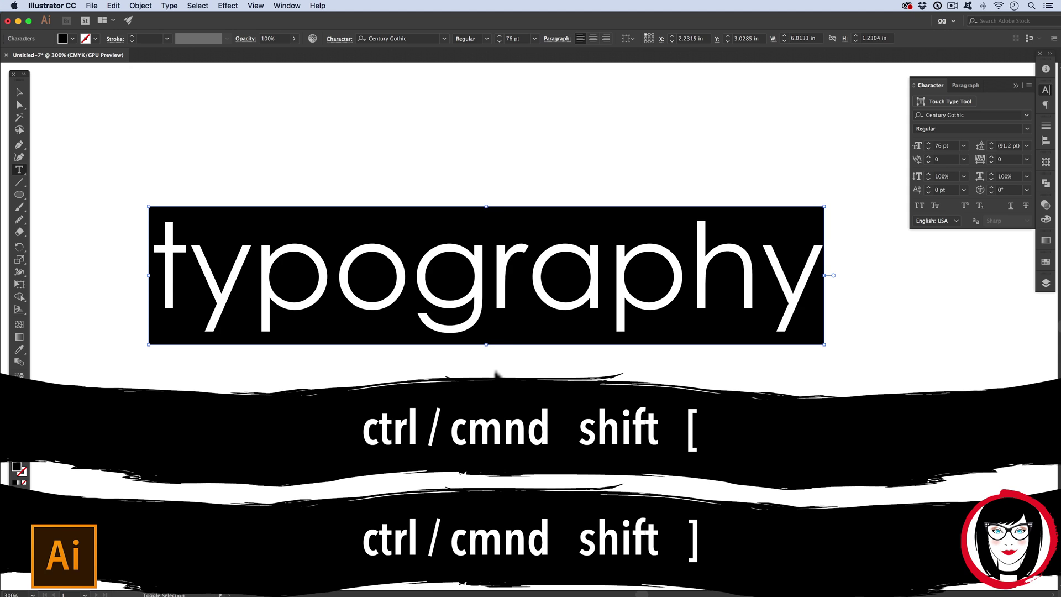
{"action": "key", "text": "super+shift+bracketright"}
{"action": "key", "text": "super+shift+bracketright"}
{"action": "key", "text": "super+shift+bracketright"}
{"action": "key", "text": "super+shift+bracketright"}
{"action": "key", "text": "super+shift+bracketright"}
{"action": "key", "text": "super+shift+bracketleft"}
{"action": "key", "text": "super+shift+bracketleft"}
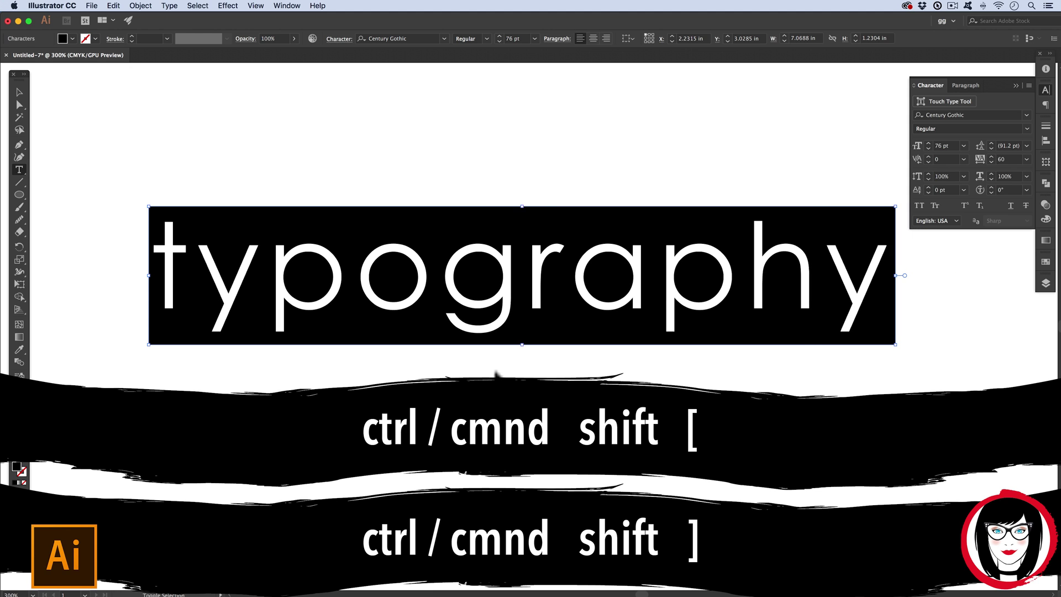
{"action": "key", "text": "super+shift+bracketleft"}
{"action": "key", "text": "super+shift+bracketleft"}
{"action": "key", "text": "super+shift+bracketleft"}
{"action": "key", "text": "super+shift+bracketleft"}
{"action": "key", "text": "super+shift+bracketleft"}
{"action": "key", "text": "super+shift+bracketright"}
{"action": "key", "text": "super+shift+bracketright"}
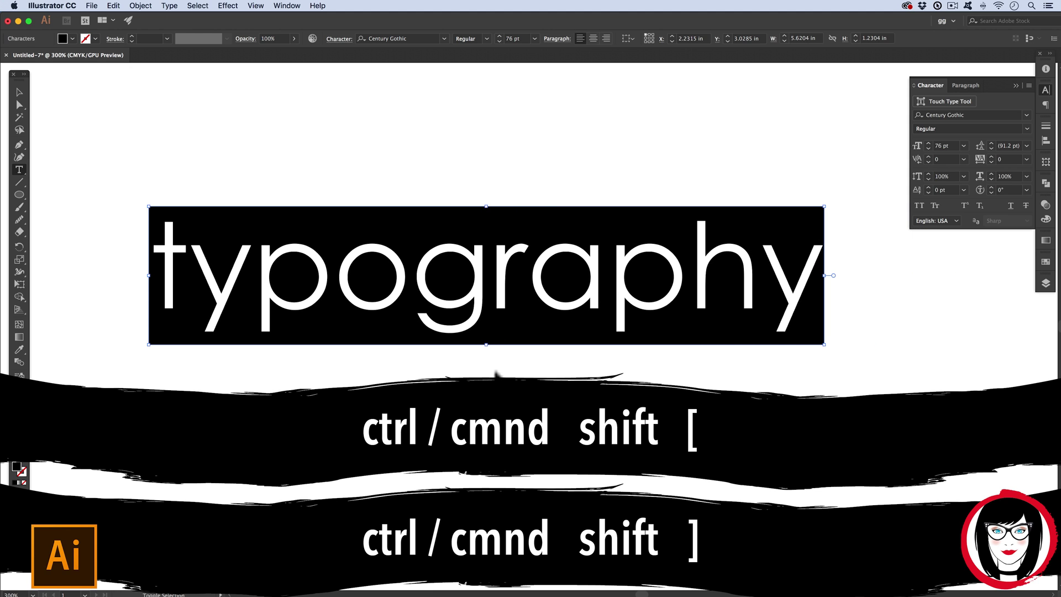
{"action": "key", "text": "super+shift+bracketright"}
Step: Try Alt+arrow kerning between the o and g
{"action": "key", "text": "super+shift+bracketleft"}
{"action": "key", "text": "super+shift+bracketleft"}
{"action": "key", "text": "super+shift+bracketleft"}
{"action": "key", "text": "super+shift+bracketright"}
{"action": "key", "text": "super+shift+bracketright"}
{"action": "key", "text": "super+shift+bracketright"}
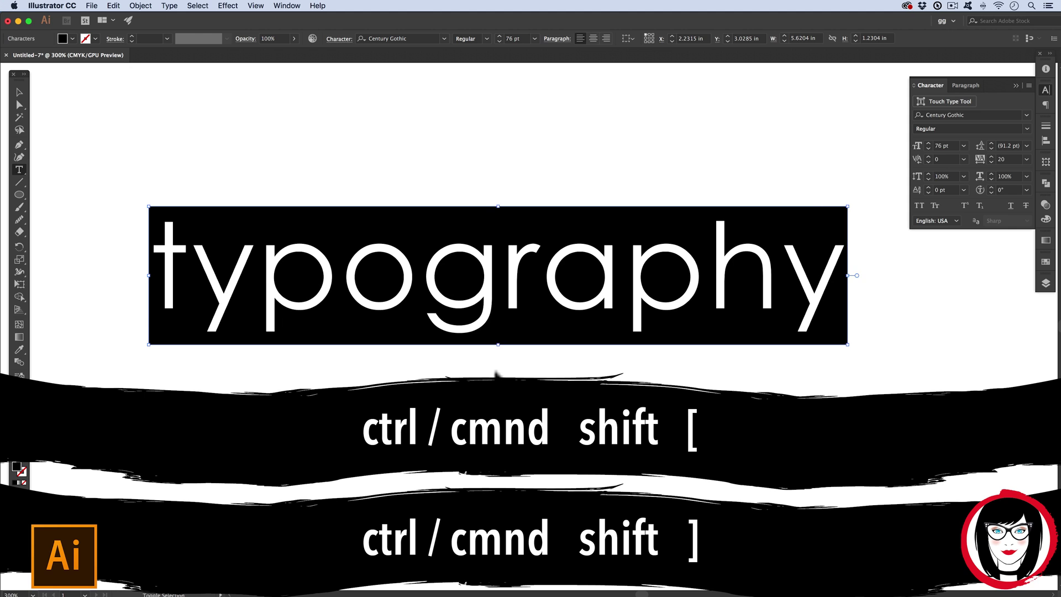
{"action": "key", "text": "super+shift+bracketright"}
{"action": "left_click", "coordinate": [406, 295]}
{"action": "key", "text": "super+shift+bracketleft"}
{"action": "key", "text": "super+shift+bracketleft"}
{"action": "key", "text": "super+shift+bracketleft"}
{"action": "key", "text": "super+shift+bracketleft"}
{"action": "key", "text": "super+shift+bracketleft"}
{"action": "key", "text": "super+shift+bracketleft"}
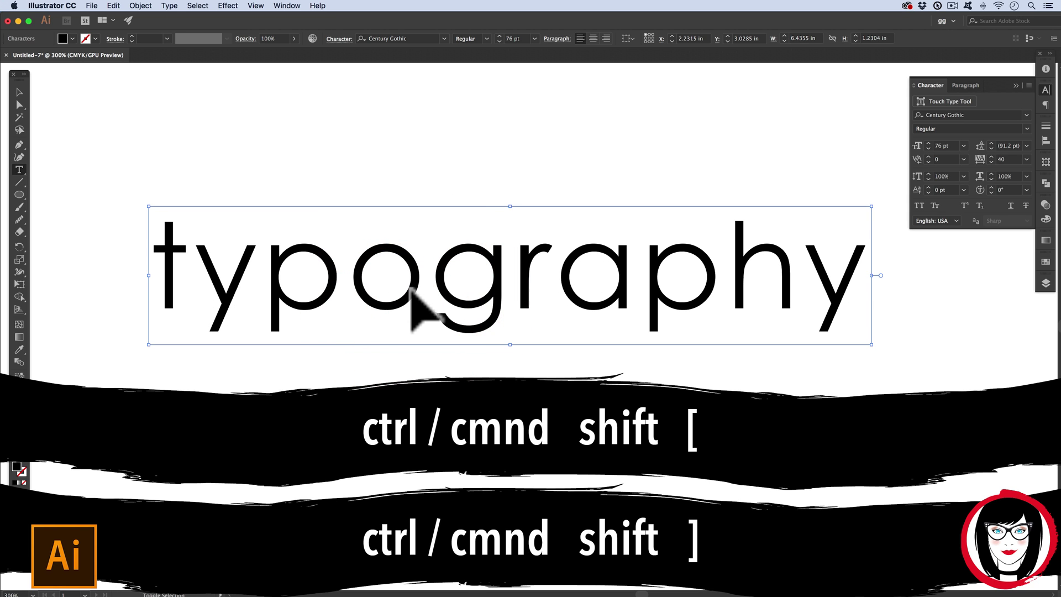
{"action": "key", "text": "super+shift+bracketright"}
{"action": "key", "text": "super+shift+bracketright"}
{"action": "key", "text": "super+shift+bracketright"}
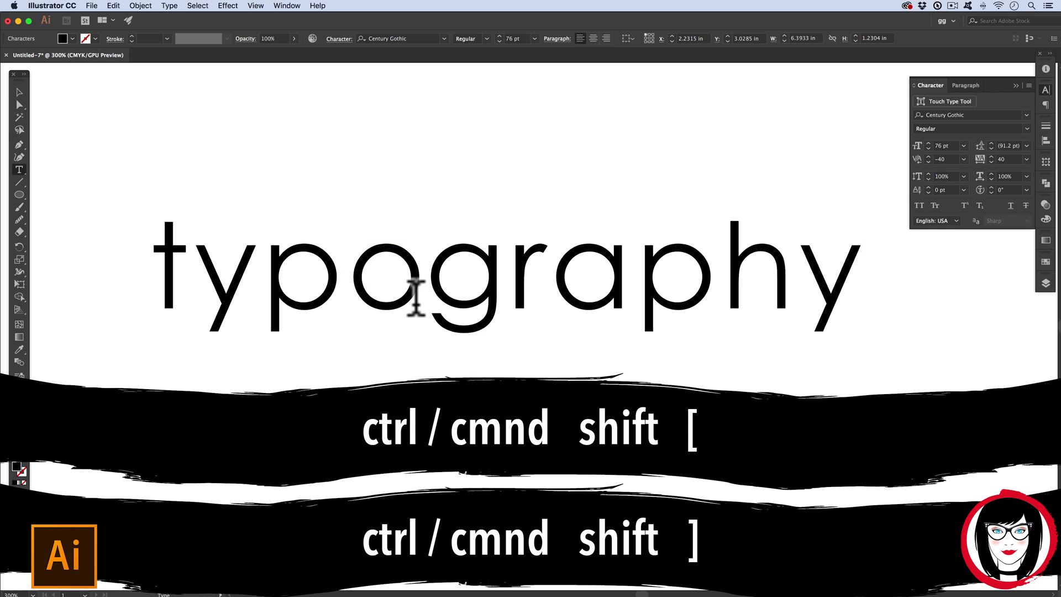
{"action": "key", "text": "super+a"}
{"action": "key", "text": "super+alt+q"}
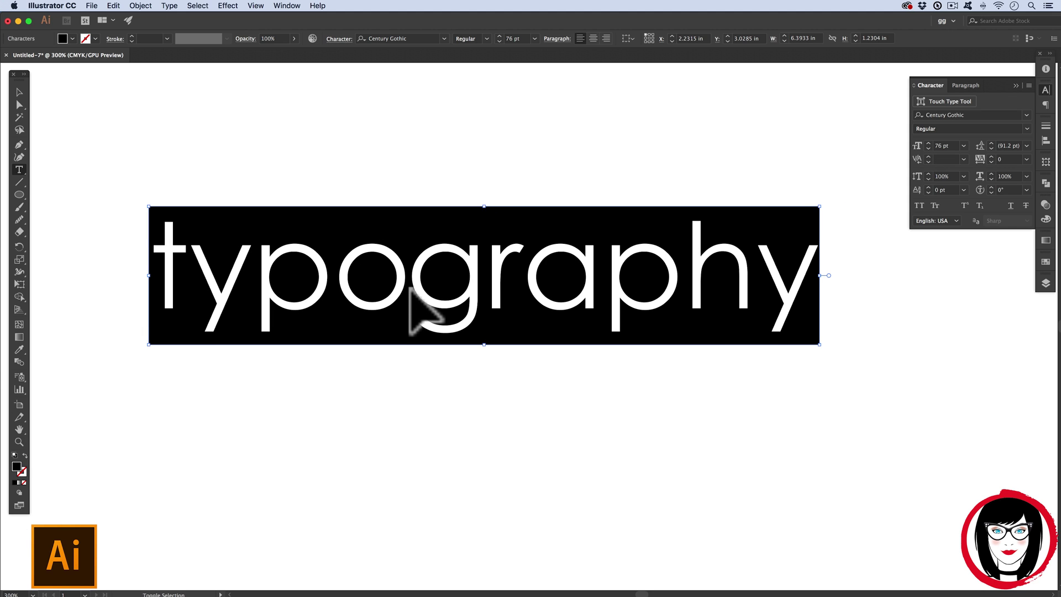
{"action": "key", "text": "alt+Left"}
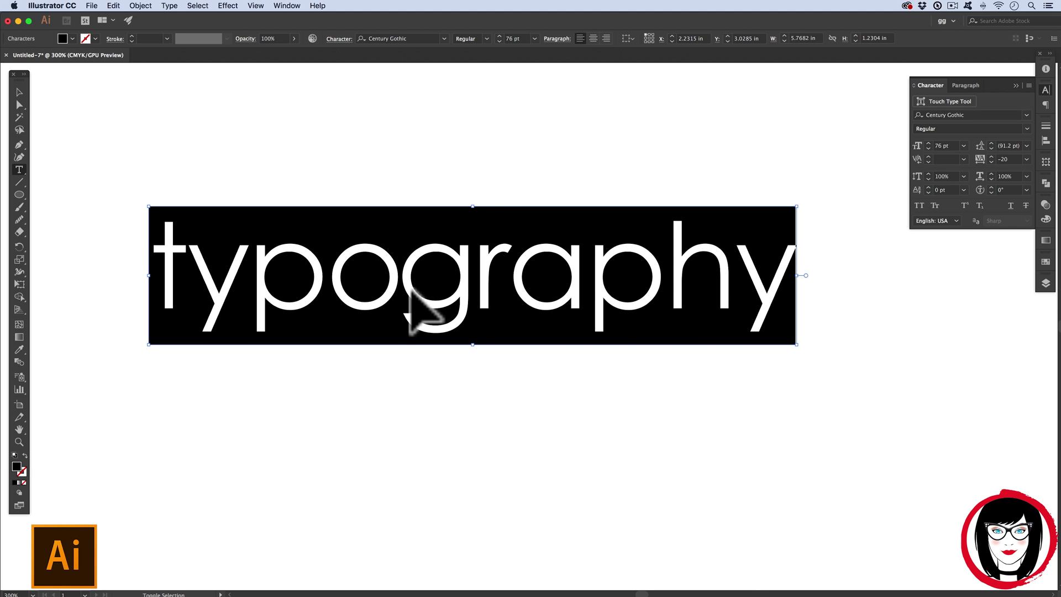
{"action": "key", "text": "alt+Right"}
{"action": "key", "text": "alt+Right"}
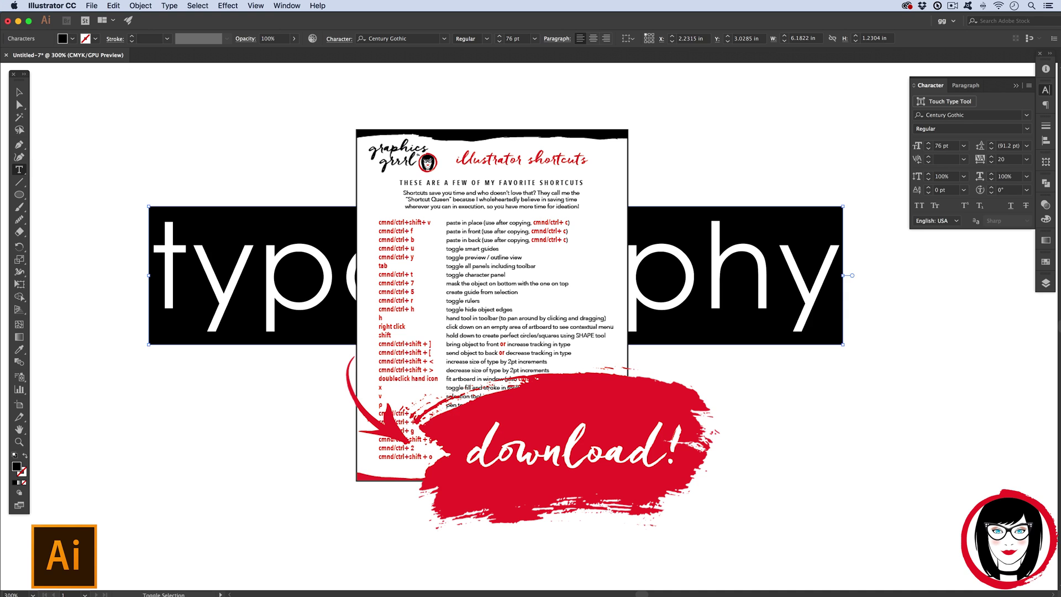
Step: Undo the kerning, reselect all letters, and finish with tracking at -20
{"action": "key", "text": "super+shift+a"}
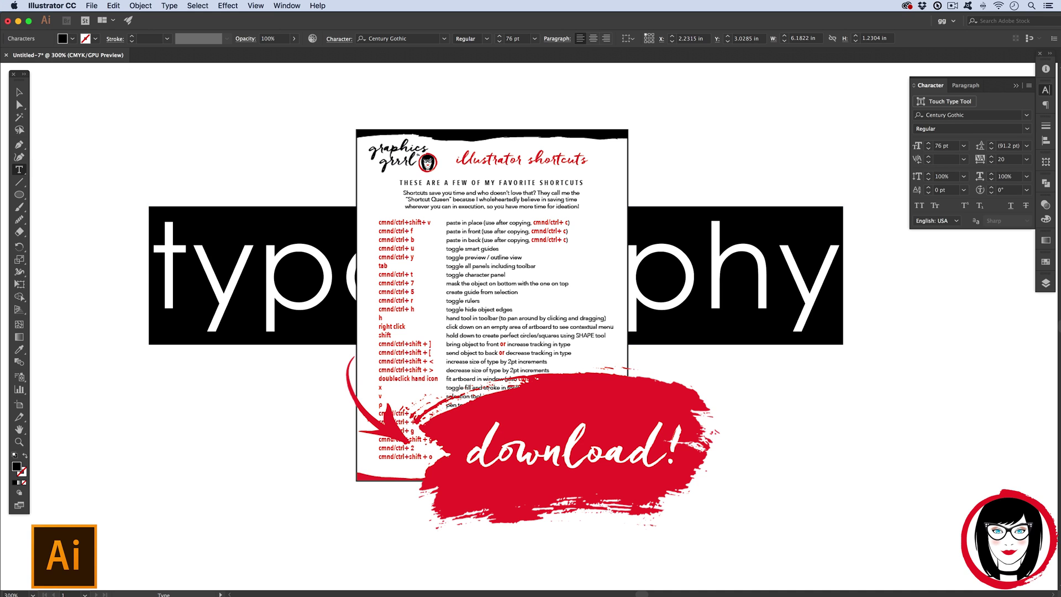
{"action": "key", "text": "super+z"}
{"action": "key", "text": "super+z"}
{"action": "key", "text": "alt+Right"}
{"action": "key", "text": "alt+Right"}
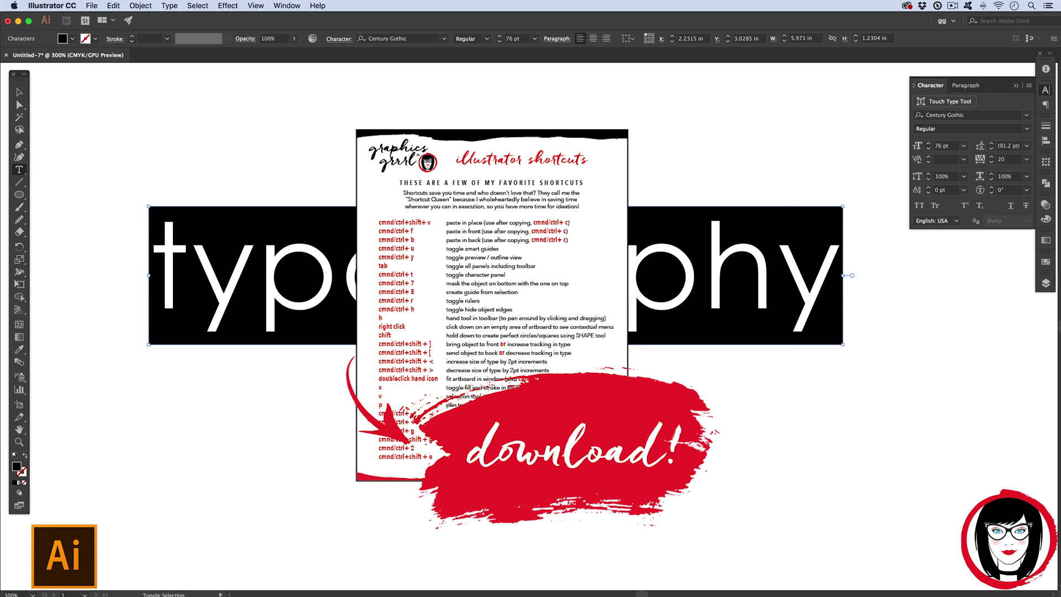
{"action": "key", "text": "alt+Left"}
{"action": "key", "text": "alt+Left"}
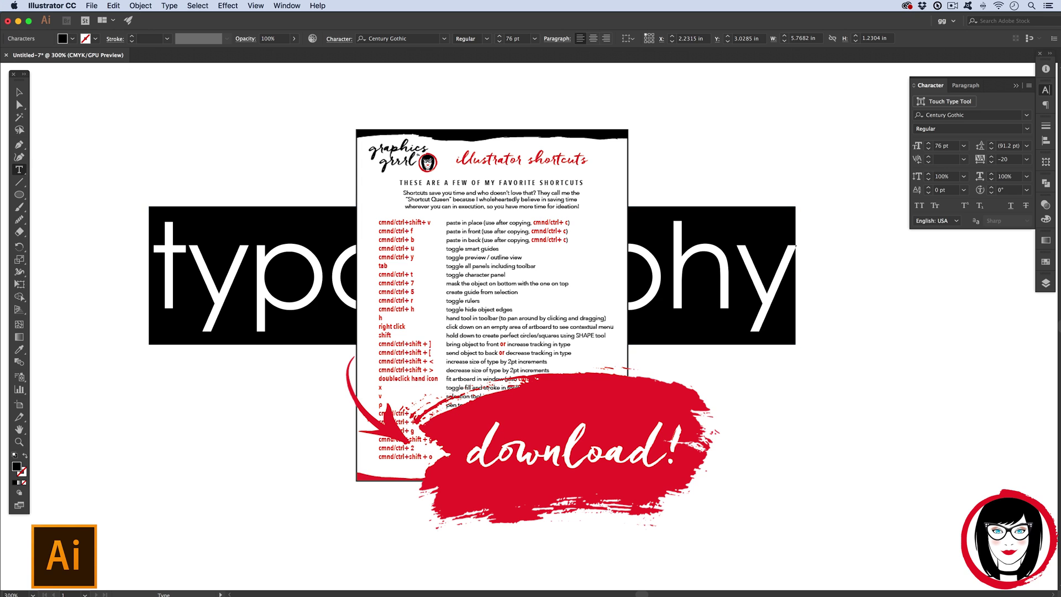
{"action": "key", "text": "Right"}
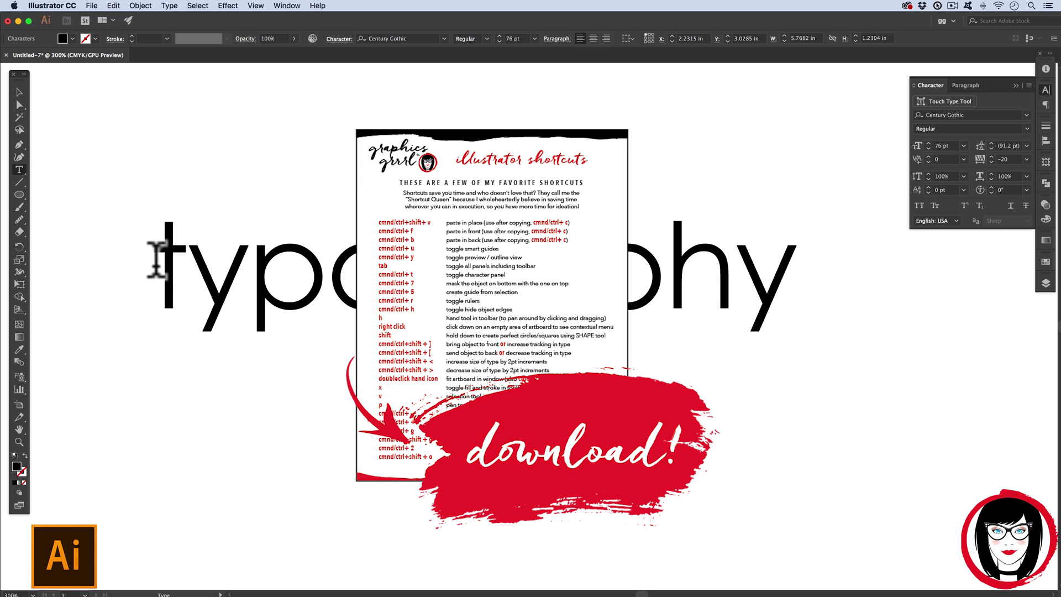
{"action": "left_click_drag", "start_coordinate": [156, 258], "coordinate": [876, 272]}
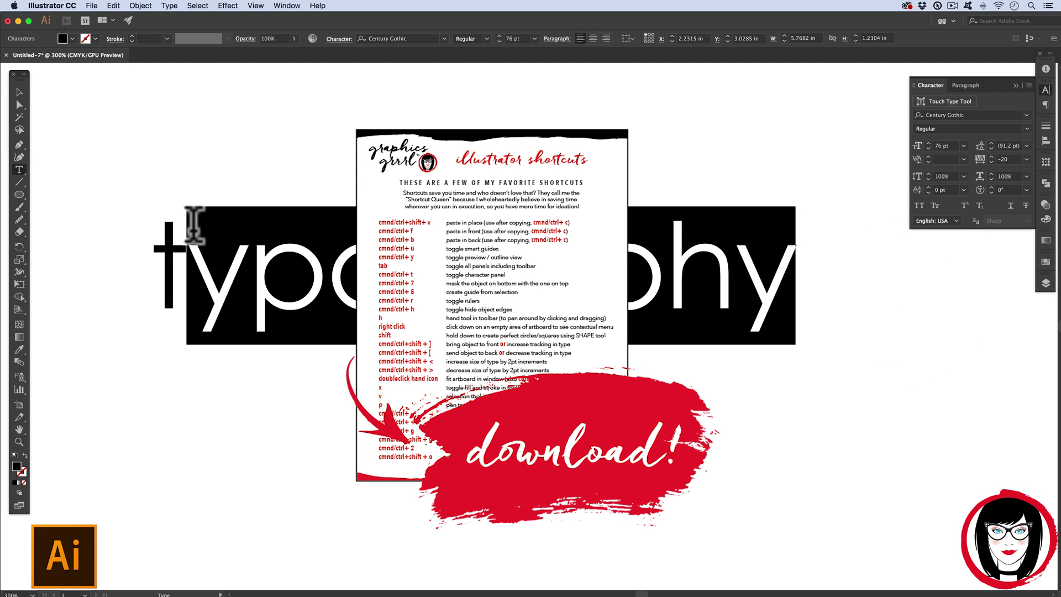
{"action": "left_click", "coordinate": [19, 91]}
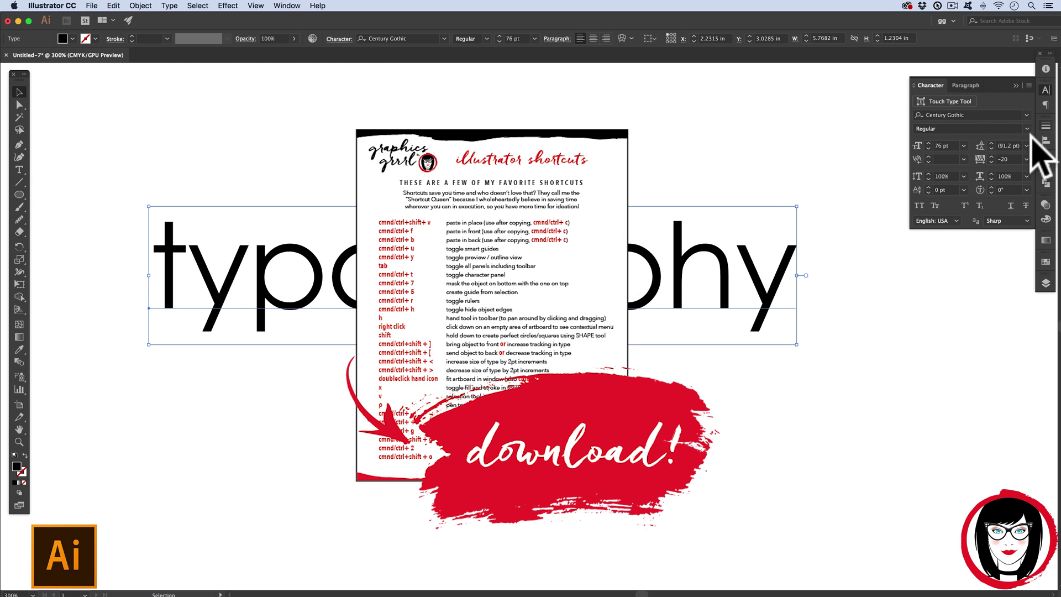
Step: Reset the tracking of 'typography' to 0, then reselect the whole word with the Type tool
{"action": "left_click", "coordinate": [979, 159]}
{"action": "type", "text": "0"}
{"action": "key", "text": "Return"}
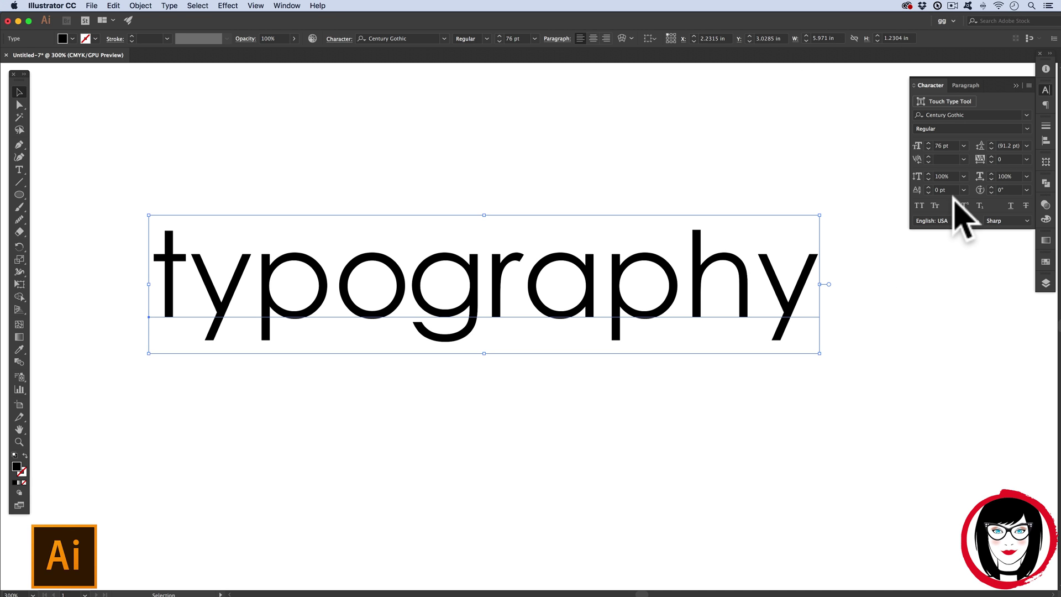
{"action": "key", "text": "t"}
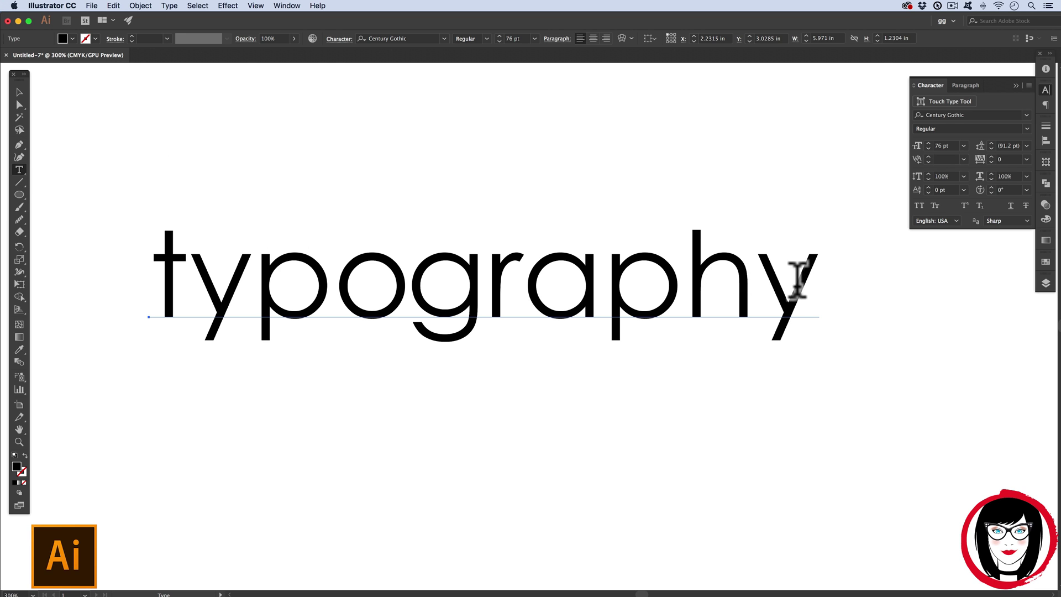
{"action": "left_click_drag", "start_coordinate": [798, 279], "coordinate": [85, 215]}
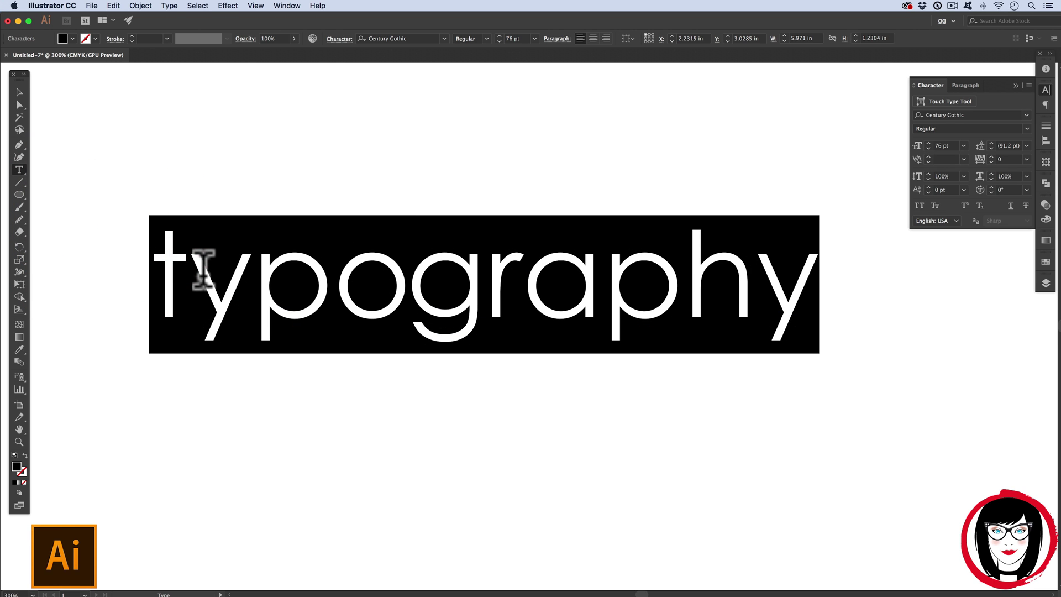
Step: Browse the Type menu's Change Case options and dismiss the menu without changes
{"action": "left_click", "coordinate": [169, 5]}
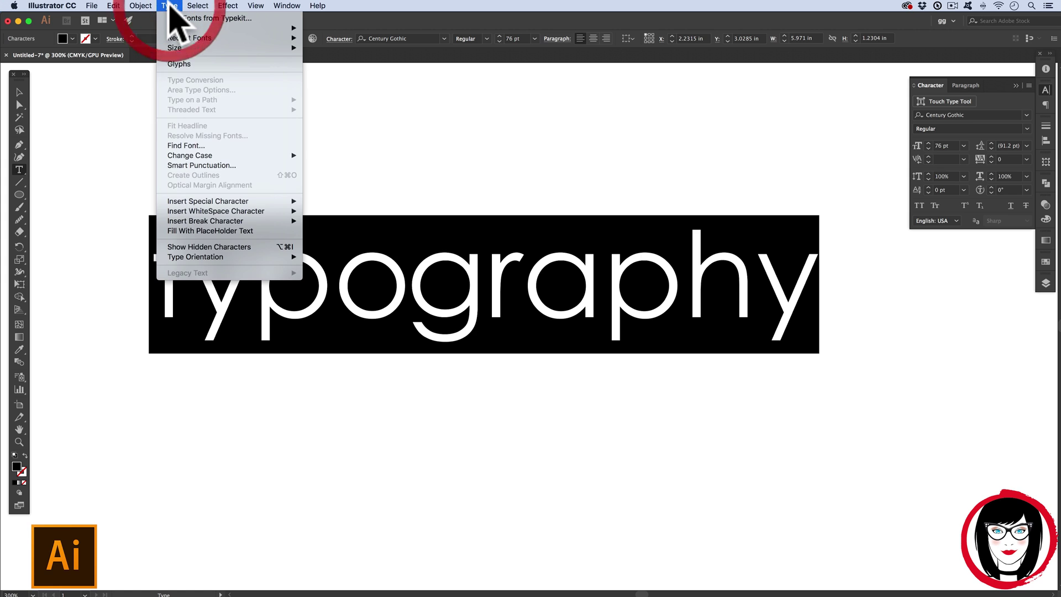
{"action": "mouse_move", "coordinate": [176, 29]}
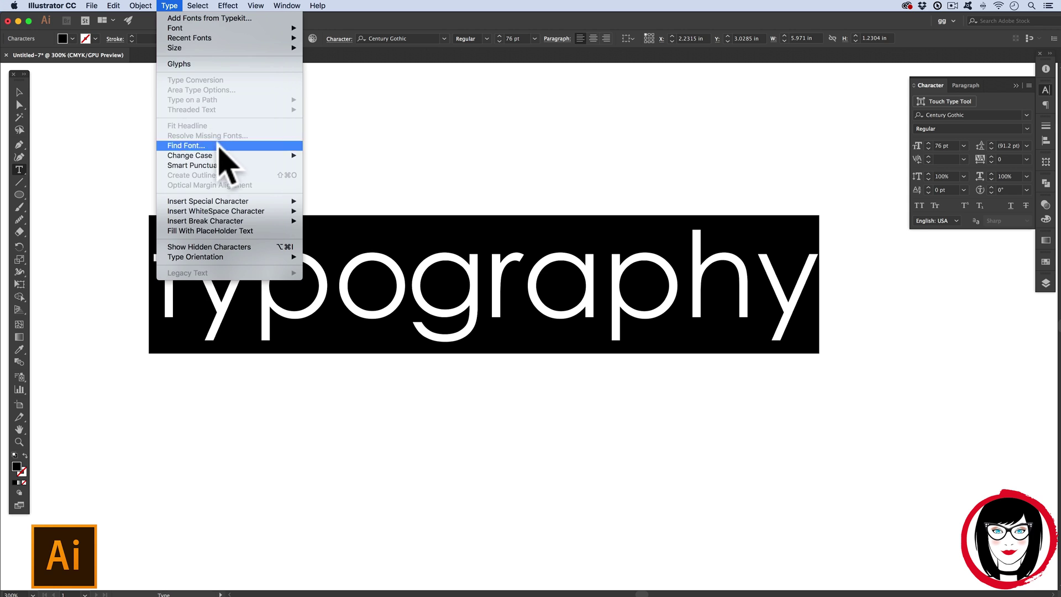
{"action": "mouse_move", "coordinate": [287, 156]}
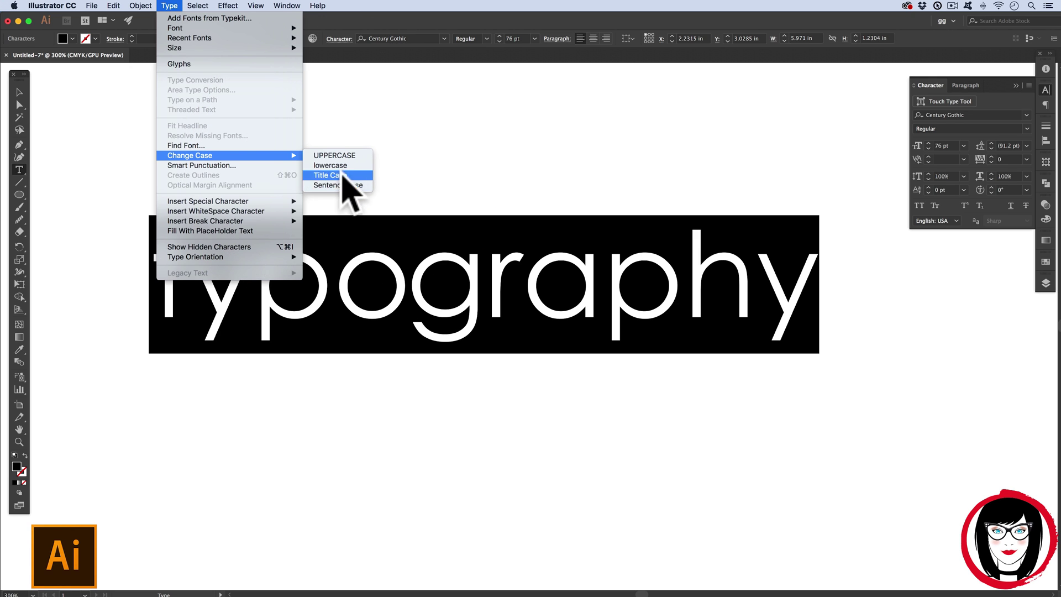
{"action": "key", "text": "Escape"}
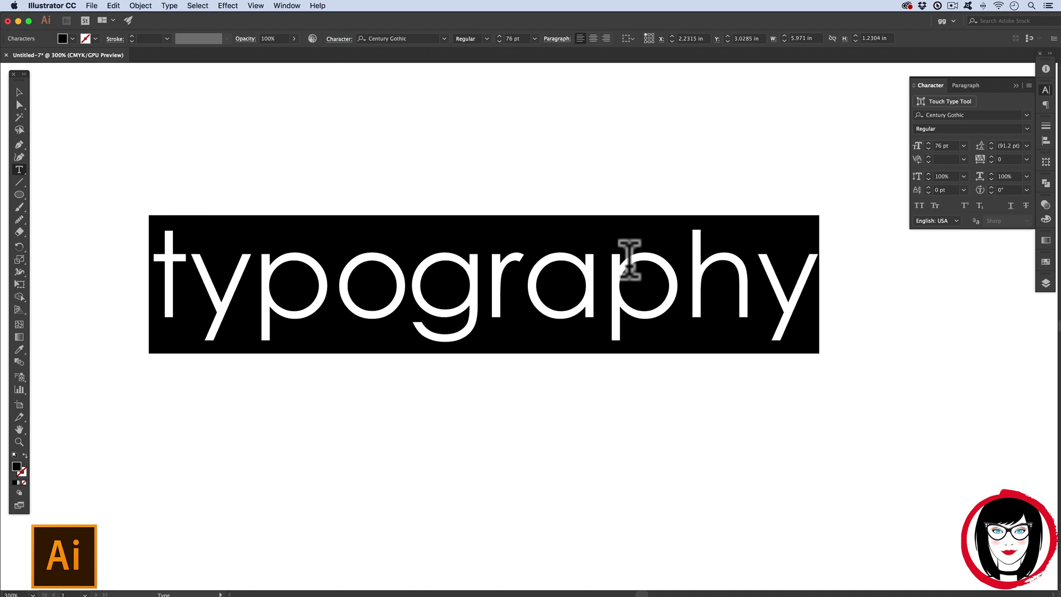
Step: Change the word to UPPERCASE, then lowercase, then Title Case so it reads 'Typography'
{"action": "left_click", "coordinate": [169, 6]}
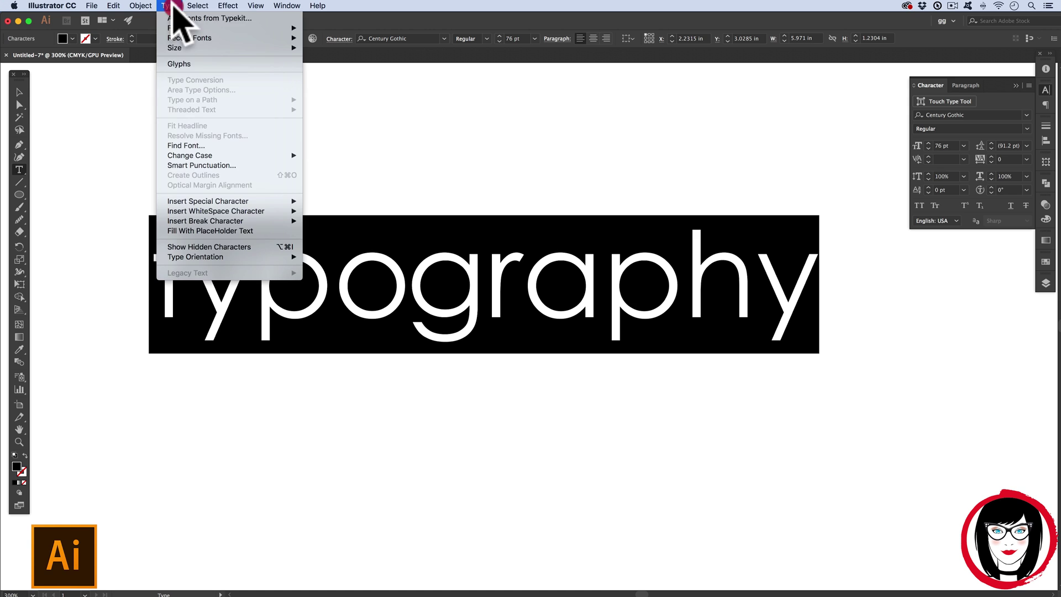
{"action": "mouse_move", "coordinate": [202, 156]}
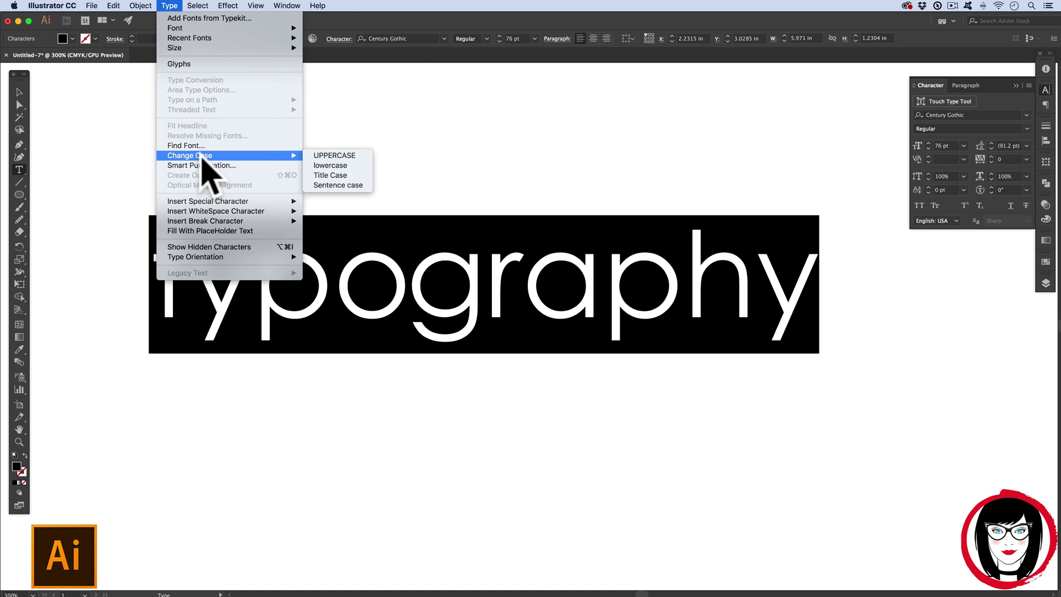
{"action": "left_click", "coordinate": [332, 155]}
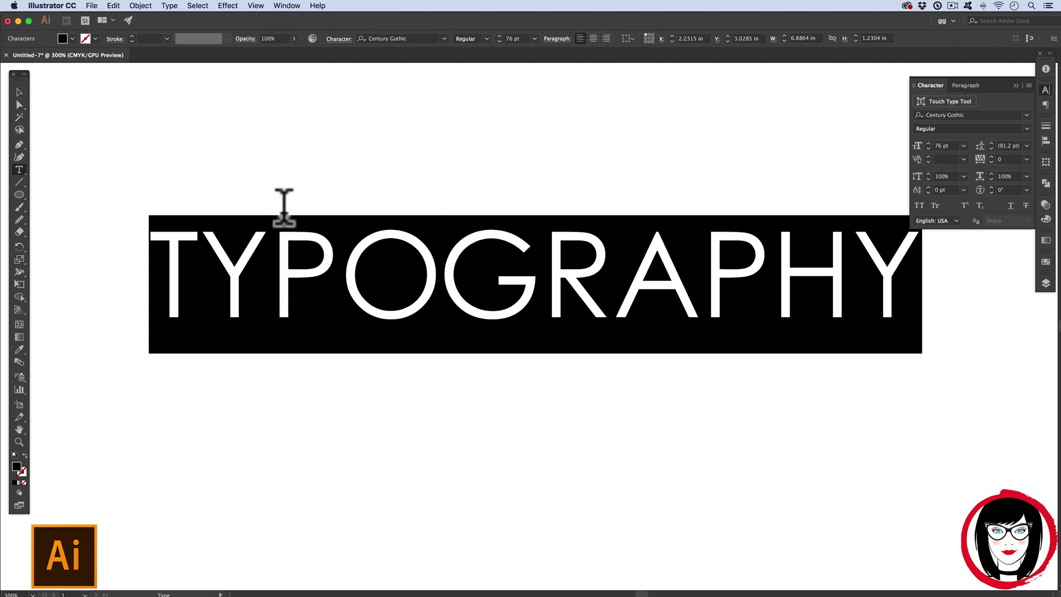
{"action": "left_click", "coordinate": [573, 262]}
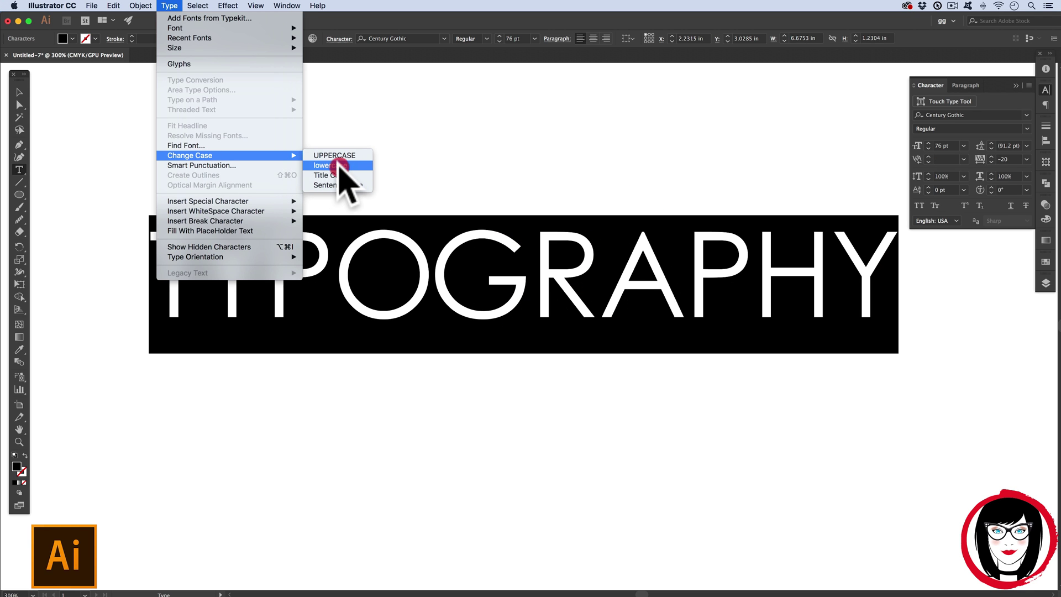
{"action": "left_click", "coordinate": [325, 160]}
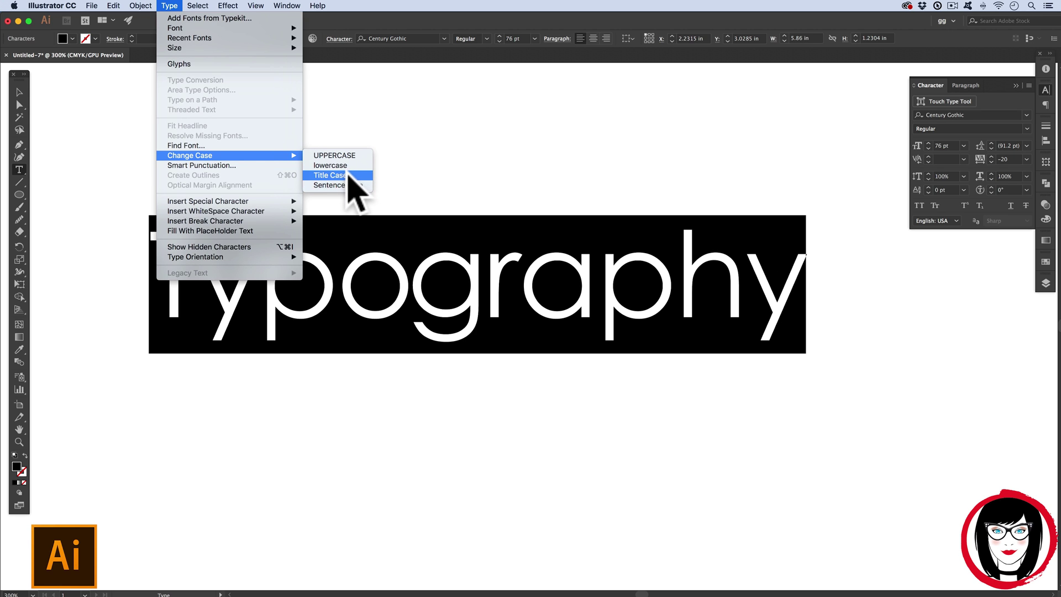
{"action": "left_click", "coordinate": [347, 176]}
{"action": "left_click", "coordinate": [404, 282]}
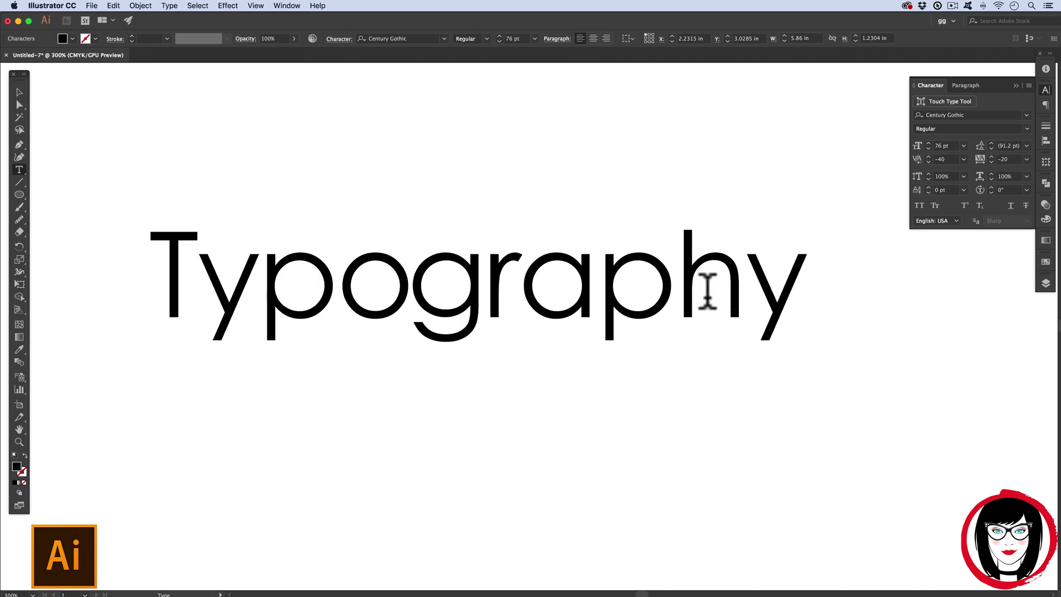
Step: Replace 'Typography' with the text 'Two Words.'
{"action": "left_click_drag", "start_coordinate": [808, 274], "coordinate": [111, 239]}
{"action": "type", "text": "T"}
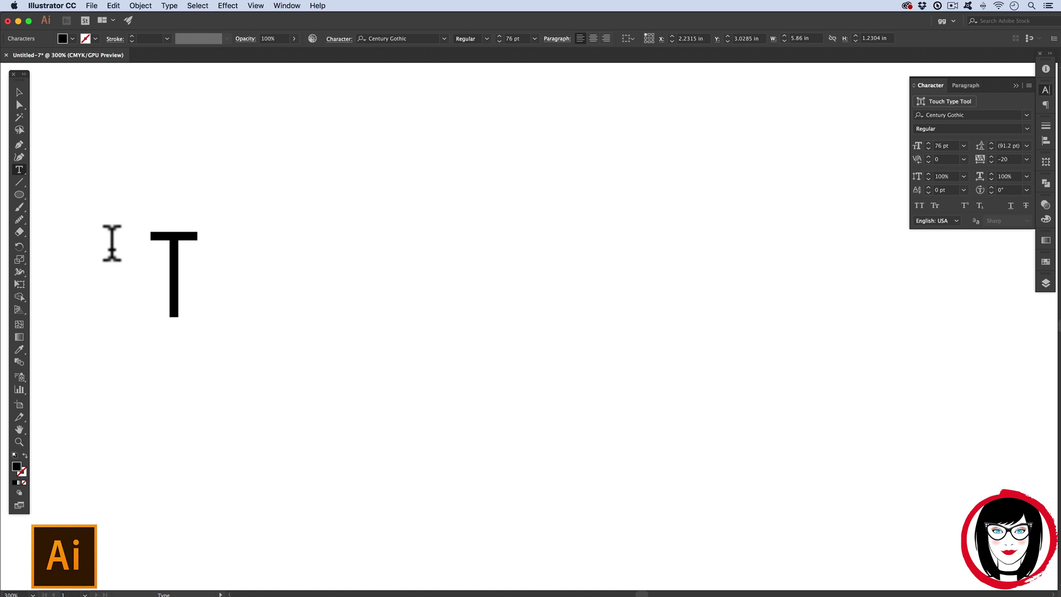
{"action": "type", "text": "wo Words"}
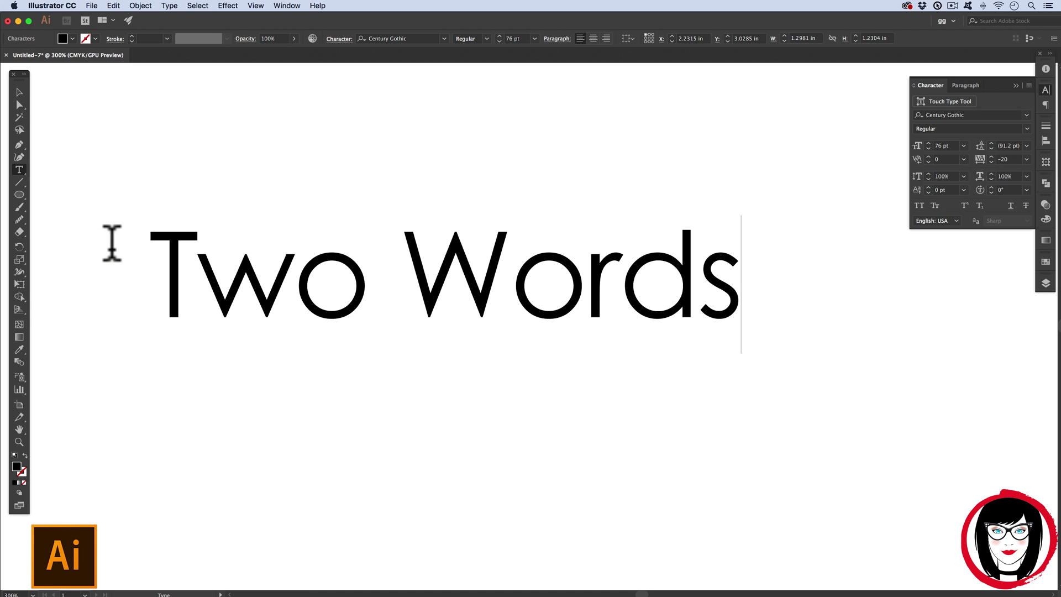
{"action": "type", "text": "."}
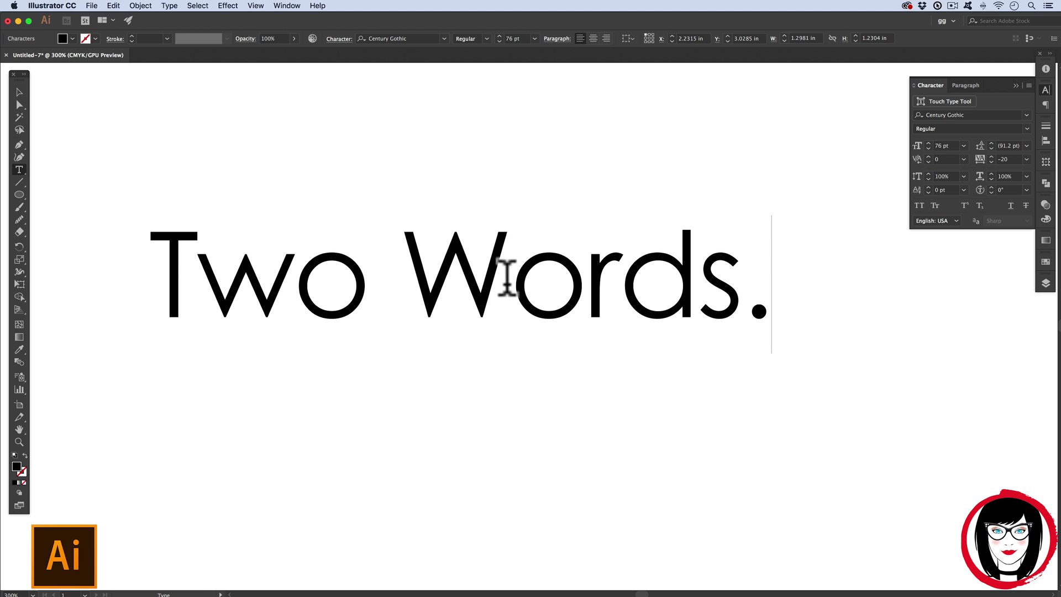
{"action": "left_click_drag", "start_coordinate": [464, 255], "coordinate": [412, 259]}
Step: Convert the line to Sentence case so it reads 'Two words.', then reselect it all
{"action": "left_click_drag", "start_coordinate": [122, 279], "coordinate": [768, 298]}
{"action": "left_click", "coordinate": [169, 7]}
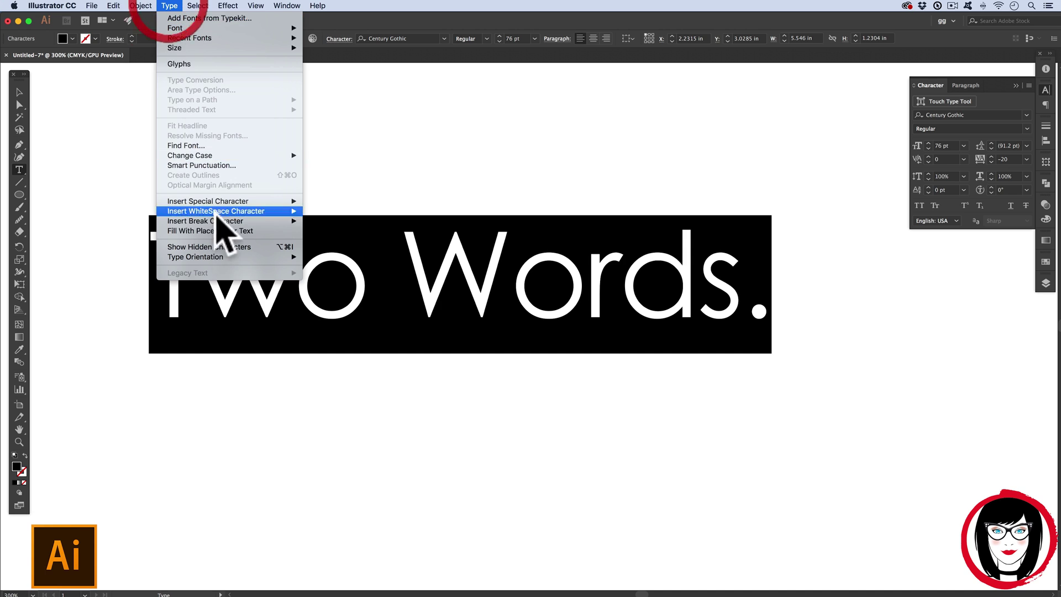
{"action": "mouse_move", "coordinate": [228, 156]}
{"action": "left_click", "coordinate": [331, 186]}
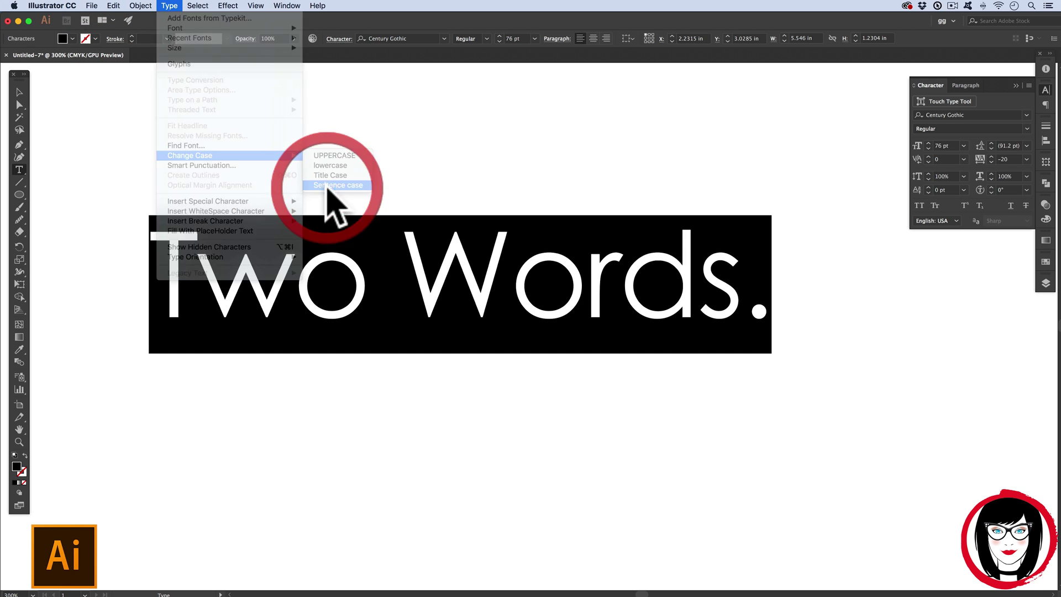
{"action": "left_click", "coordinate": [488, 295]}
{"action": "left_click_drag", "start_coordinate": [462, 282], "coordinate": [419, 279]}
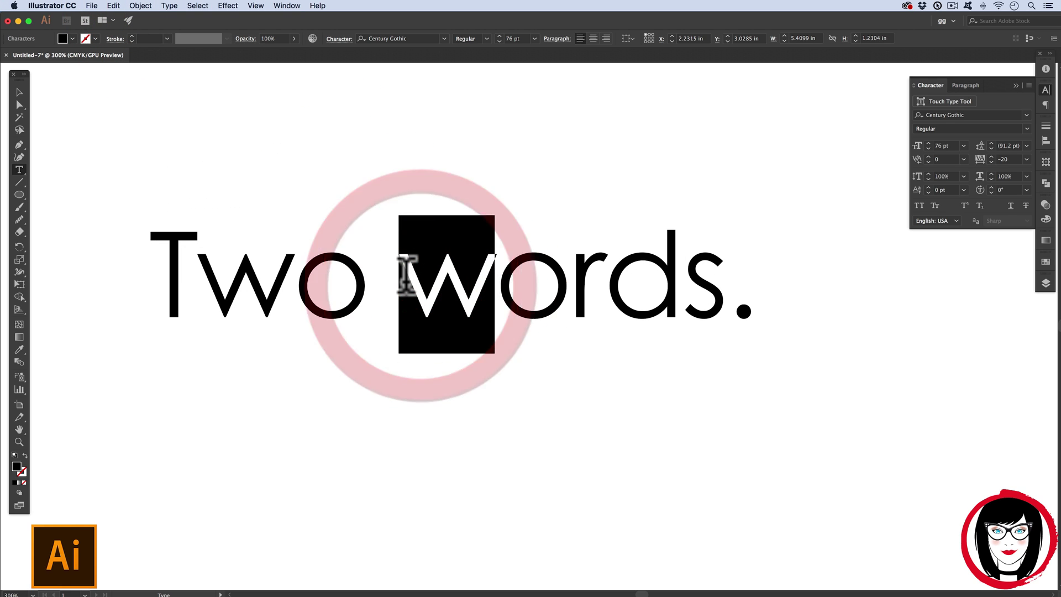
{"action": "left_click", "coordinate": [575, 292]}
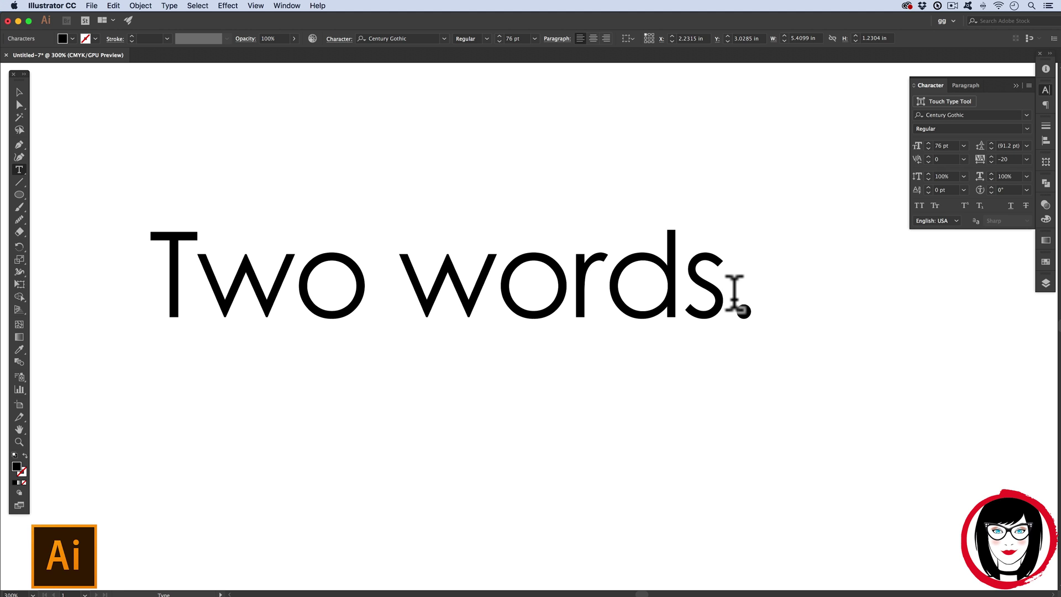
{"action": "left_click_drag", "start_coordinate": [735, 292], "coordinate": [130, 244]}
Step: Replace the text with 'H2O' and move it right toward the page centre
{"action": "type", "text": "H"}
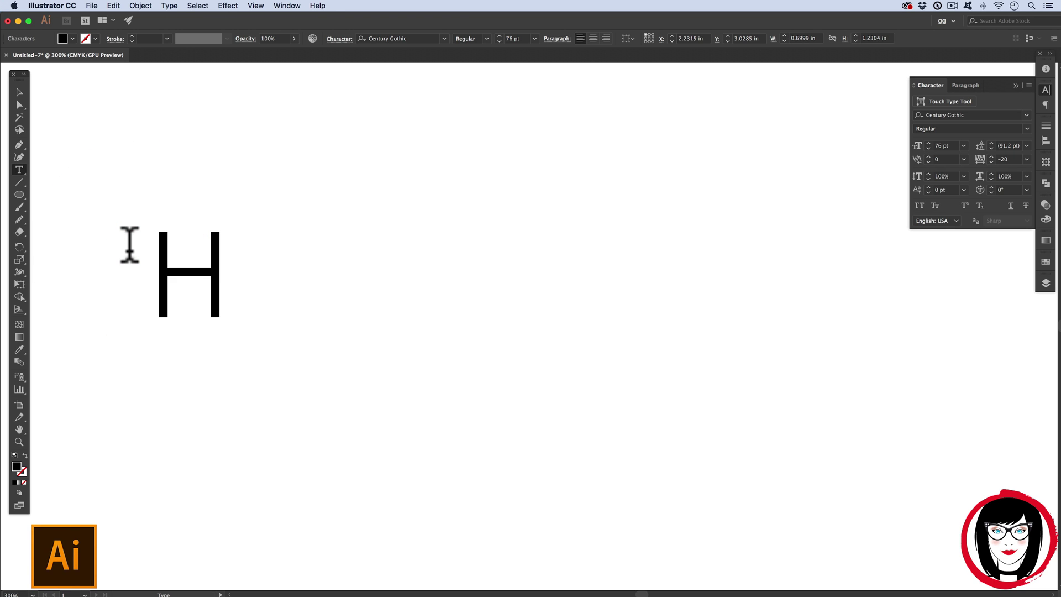
{"action": "type", "text": "2O"}
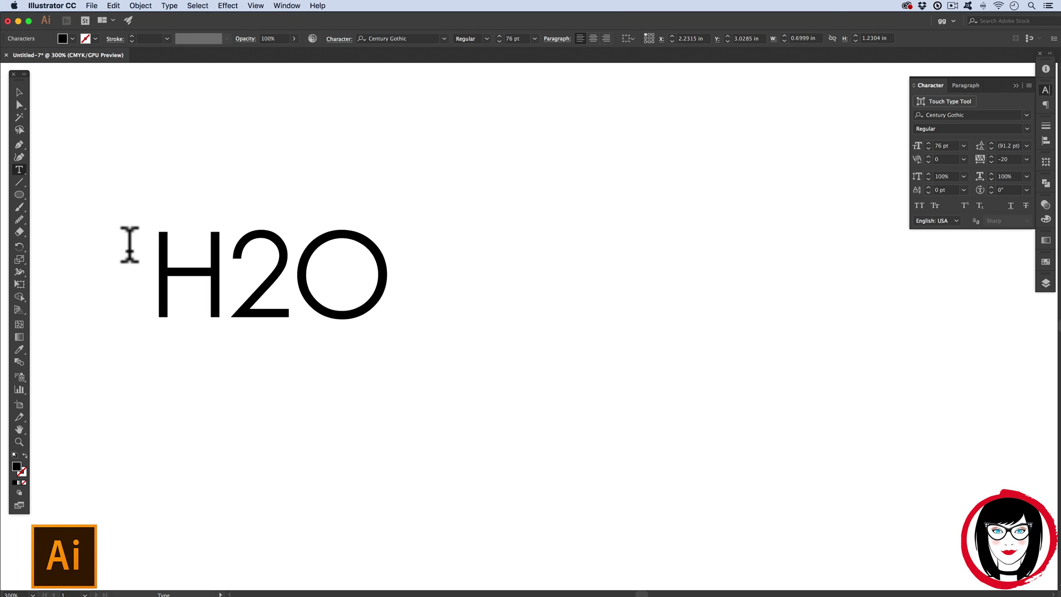
{"action": "left_click", "coordinate": [19, 92]}
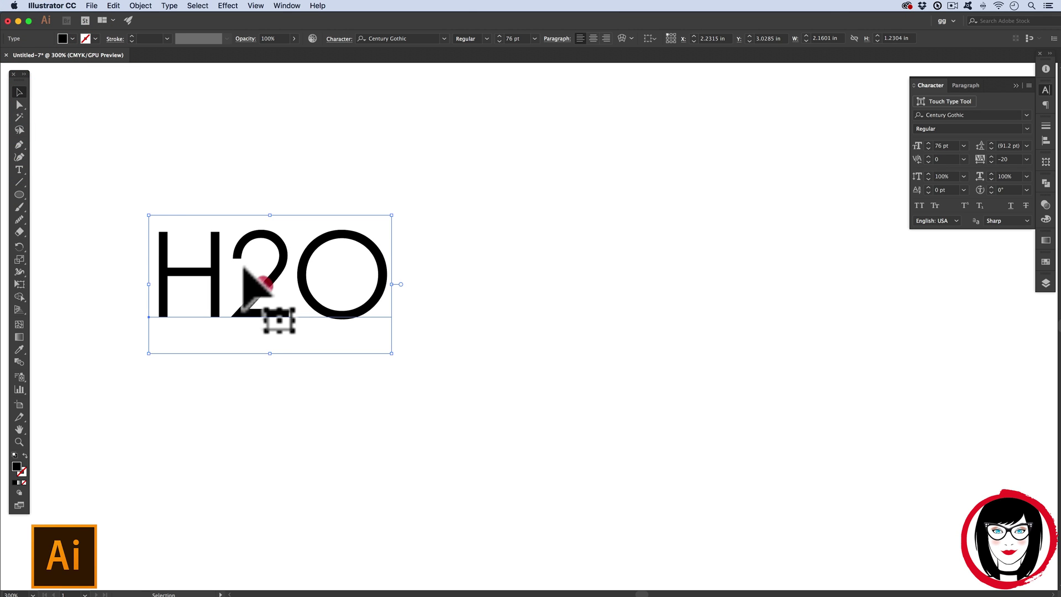
{"action": "left_click_drag", "start_coordinate": [251, 287], "coordinate": [445, 287]}
Step: Set H2O in the Impact font and select the 2 for editing
{"action": "left_click", "coordinate": [443, 38]}
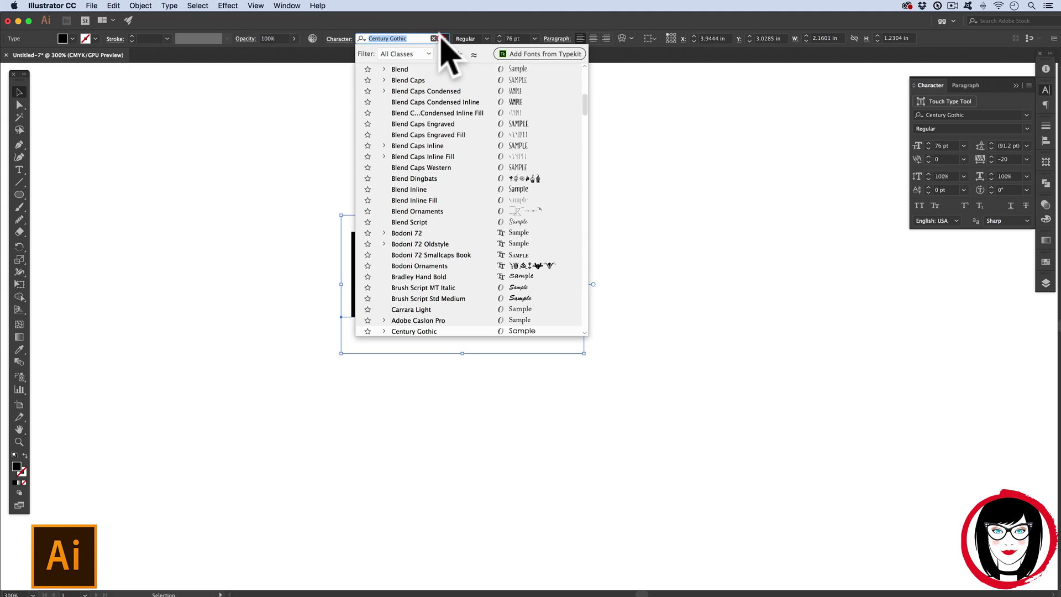
{"action": "left_click_drag", "start_coordinate": [585, 107], "coordinate": [585, 65]}
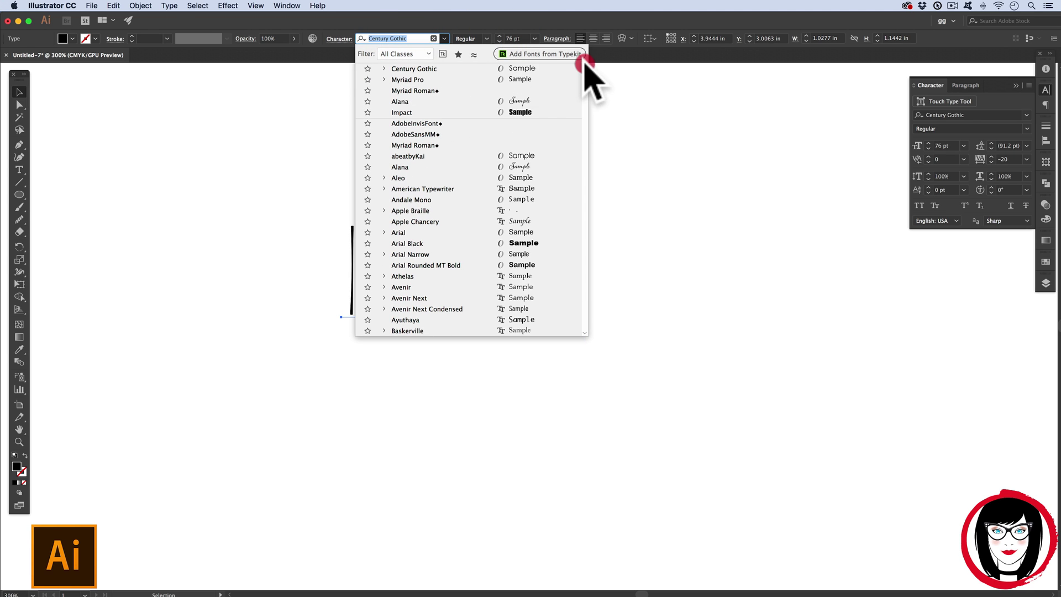
{"action": "left_click", "coordinate": [428, 112]}
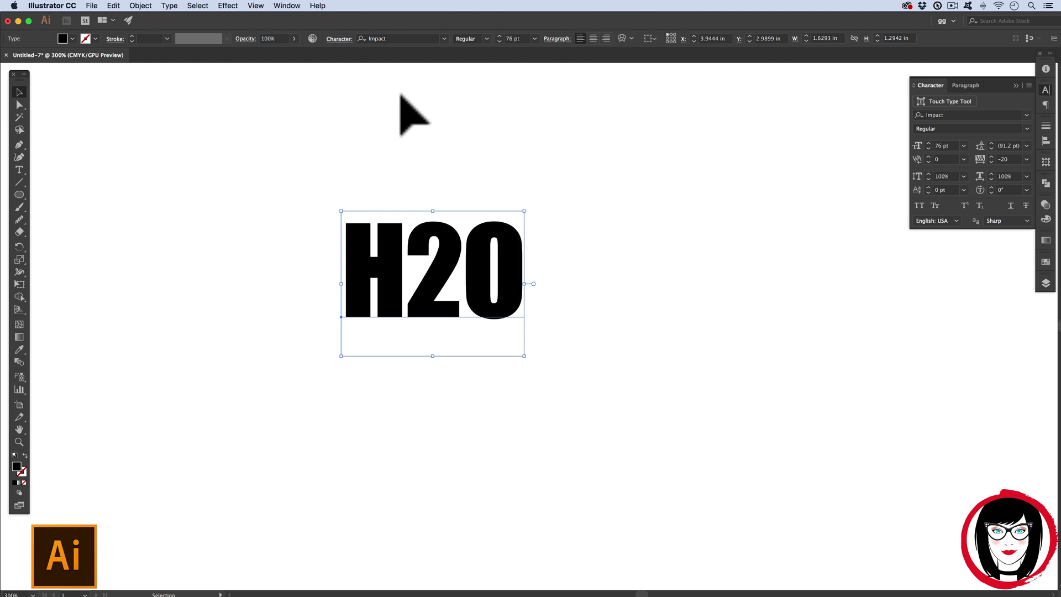
{"action": "left_click", "coordinate": [18, 170]}
{"action": "left_click_drag", "start_coordinate": [405, 238], "coordinate": [463, 238]}
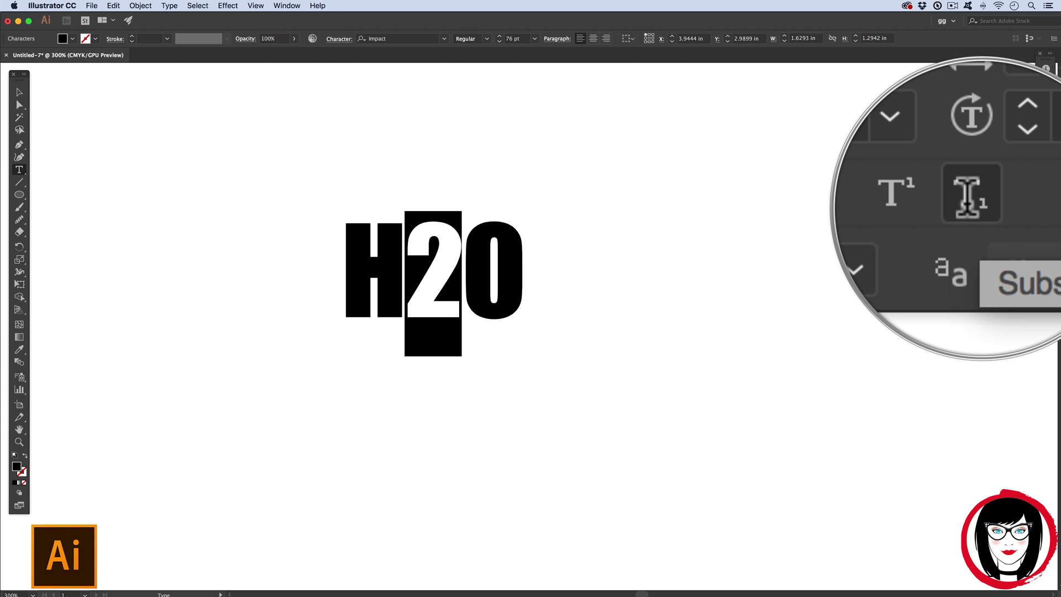
{"action": "left_click", "coordinate": [979, 205]}
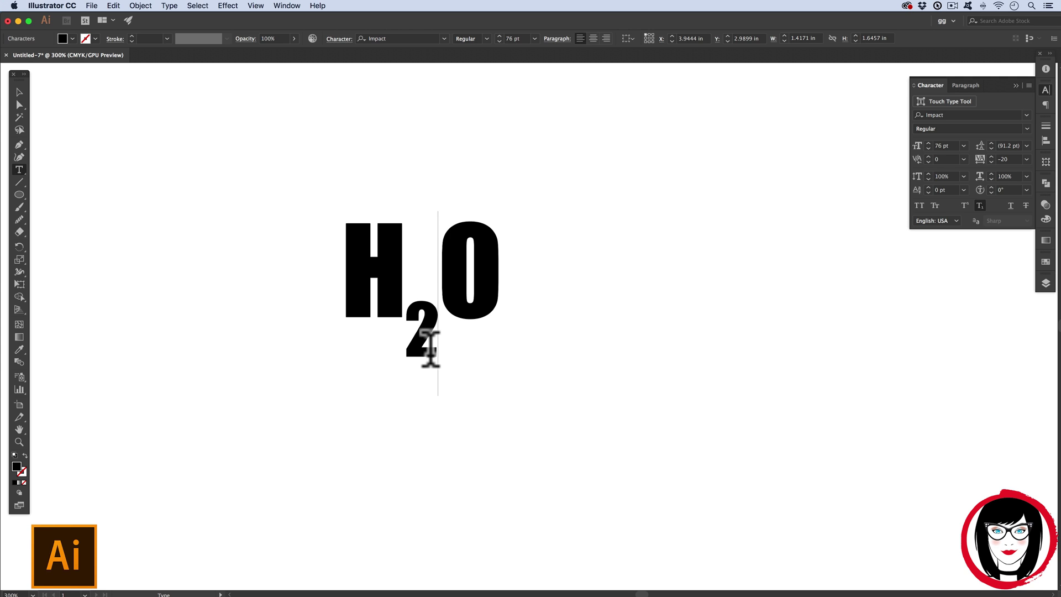
{"action": "left_click_drag", "start_coordinate": [436, 348], "coordinate": [411, 337]}
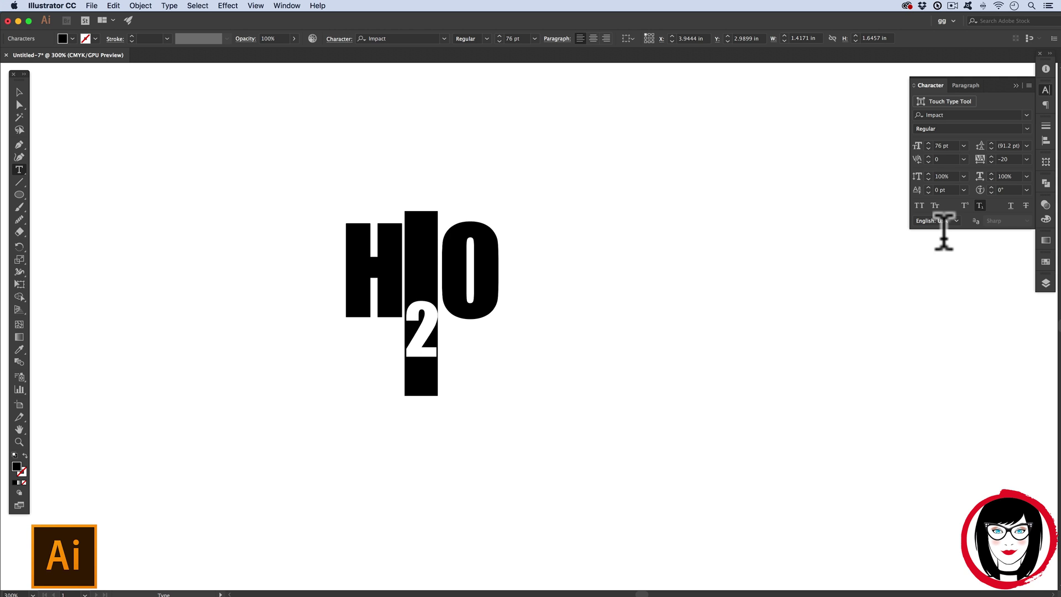
{"action": "left_click", "coordinate": [980, 205]}
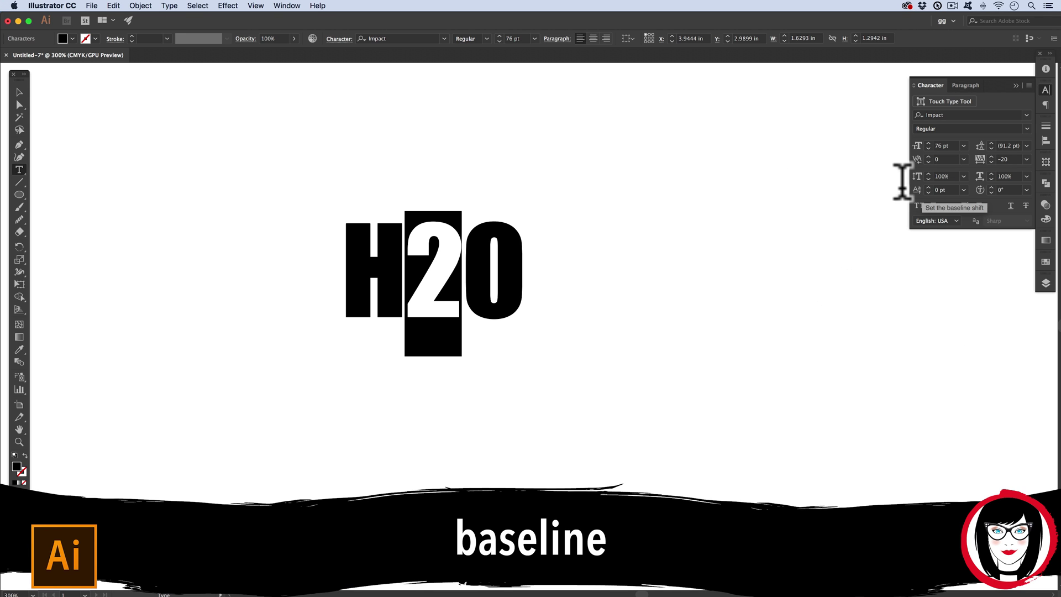
{"action": "left_click", "coordinate": [19, 91]}
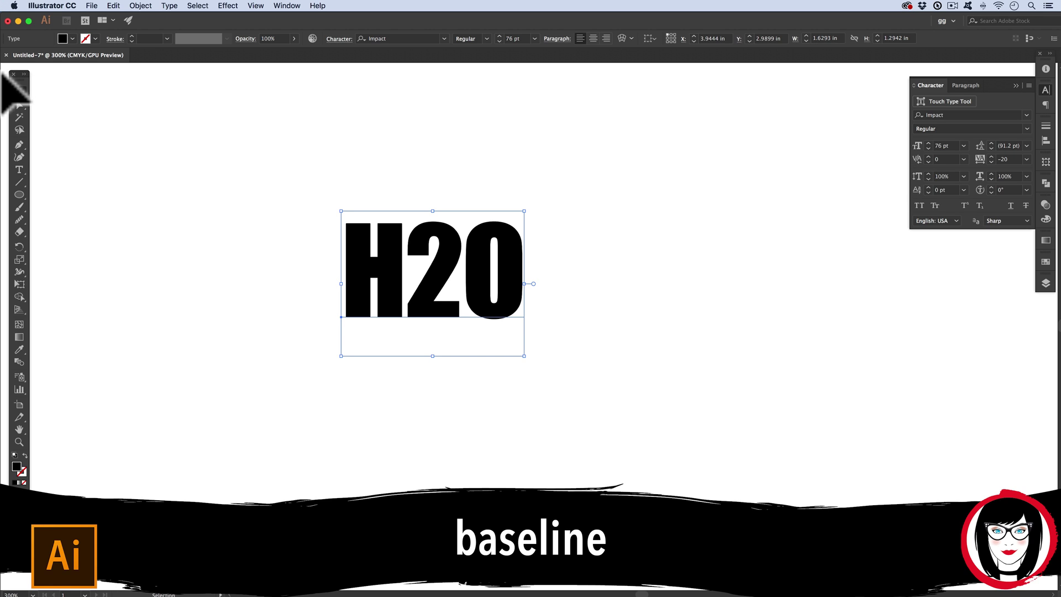
{"action": "key", "text": "super+shift+b"}
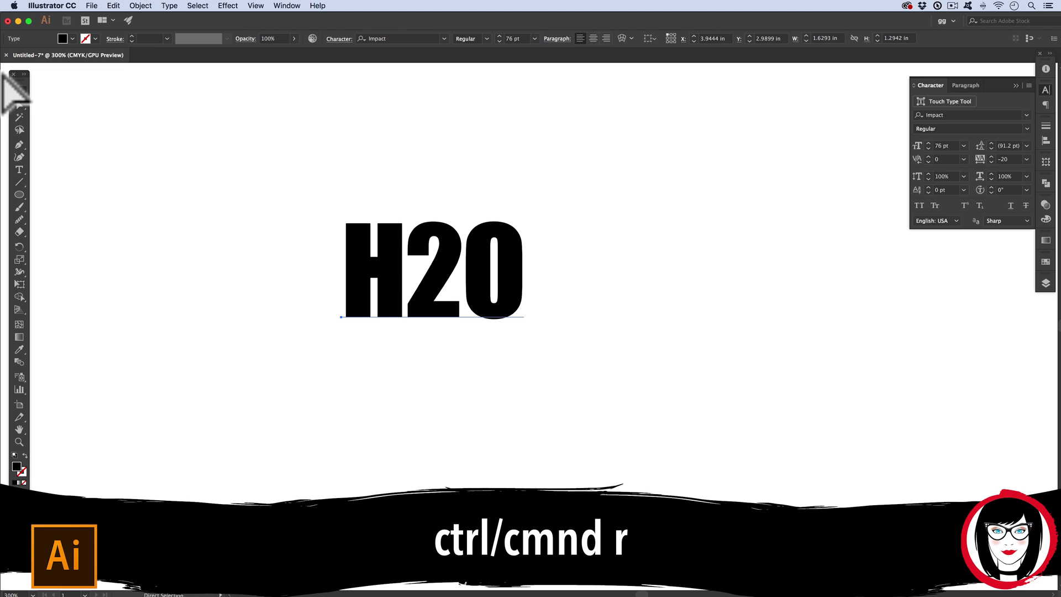
Step: Show the rulers and place a horizontal guide along the H20 baseline
{"action": "key", "text": "super+r"}
{"action": "key", "text": "super+shift+b"}
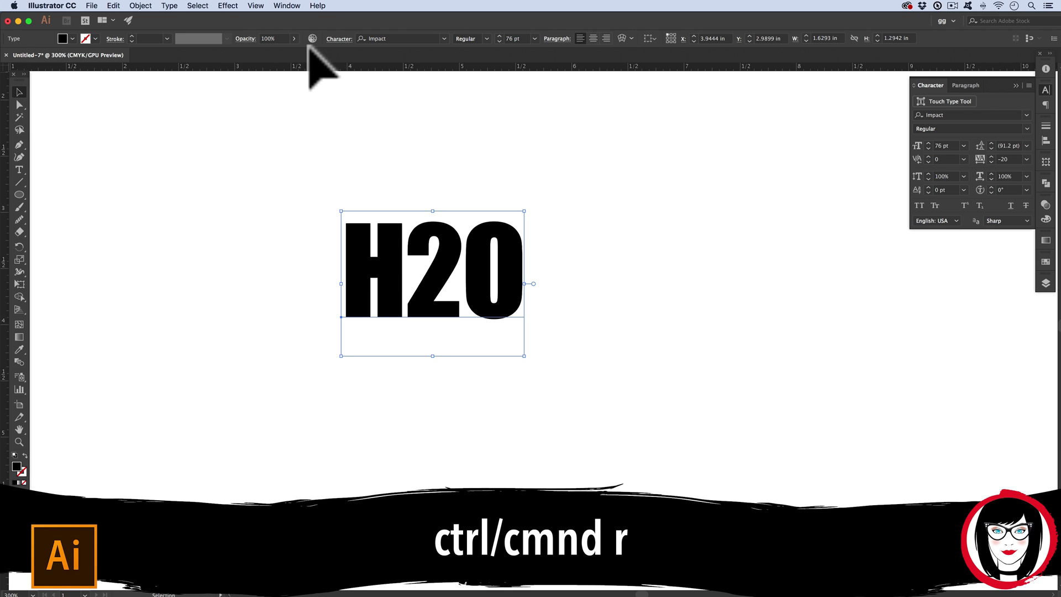
{"action": "left_click_drag", "start_coordinate": [311, 67], "coordinate": [360, 318]}
Step: Shrink the 2 through 60, 46 and 32 pt and lower it below the baseline
{"action": "left_click", "coordinate": [19, 169]}
{"action": "left_click_drag", "start_coordinate": [442, 238], "coordinate": [396, 241]}
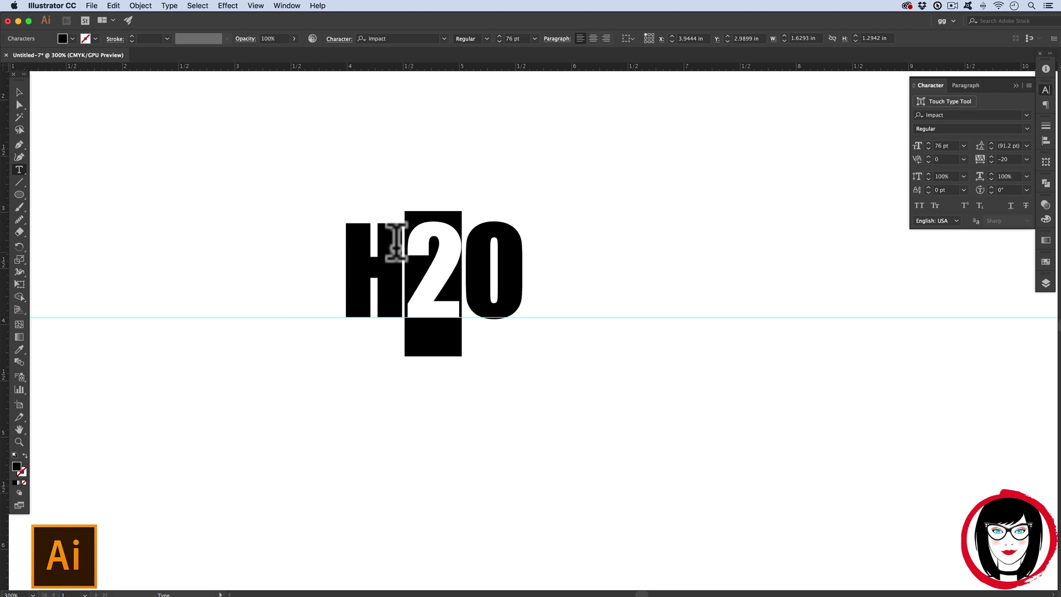
{"action": "key", "text": "super"}
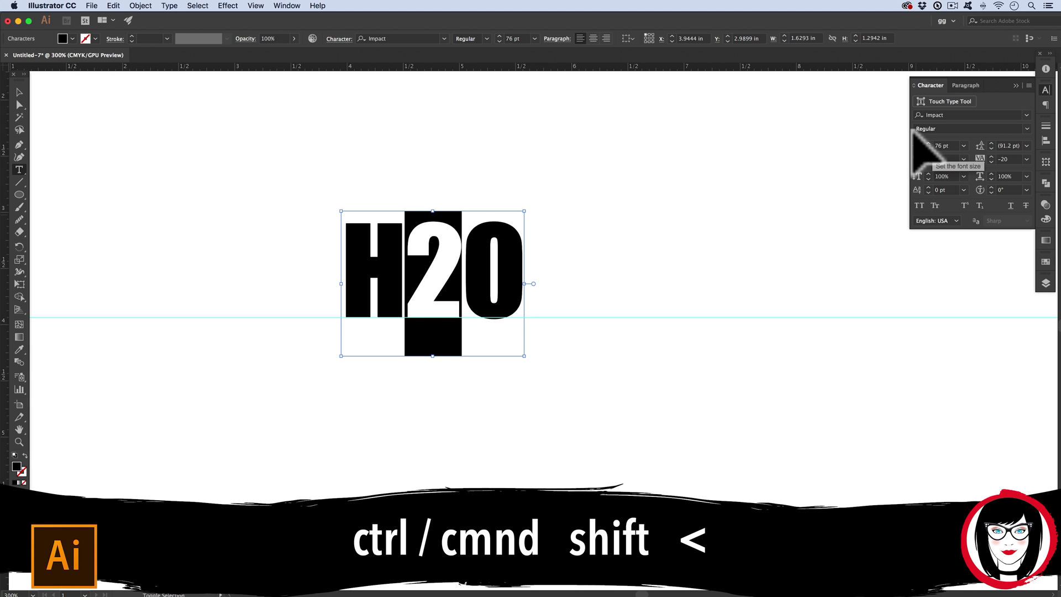
{"action": "key", "text": "super+shift+less"}
{"action": "key", "text": "super+shift+less"}
{"action": "key", "text": "super+shift+less"}
{"action": "key", "text": "super+shift+less"}
{"action": "key", "text": "super+shift+less"}
{"action": "key", "text": "super+shift+less"}
{"action": "key", "text": "super+shift+less"}
{"action": "key", "text": "super+shift+less"}
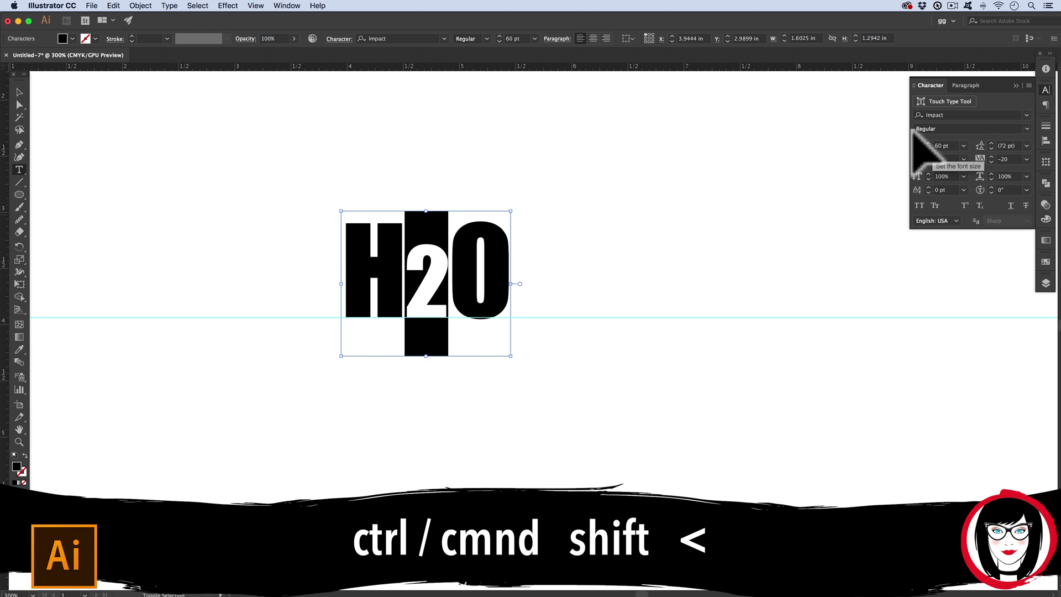
{"action": "key", "text": "super+shift+less"}
{"action": "key", "text": "super+shift+less"}
{"action": "key", "text": "super+shift+less"}
{"action": "key", "text": "super+shift+less"}
{"action": "key", "text": "super+shift+less"}
{"action": "key", "text": "super+shift+less"}
{"action": "key", "text": "super+shift+less"}
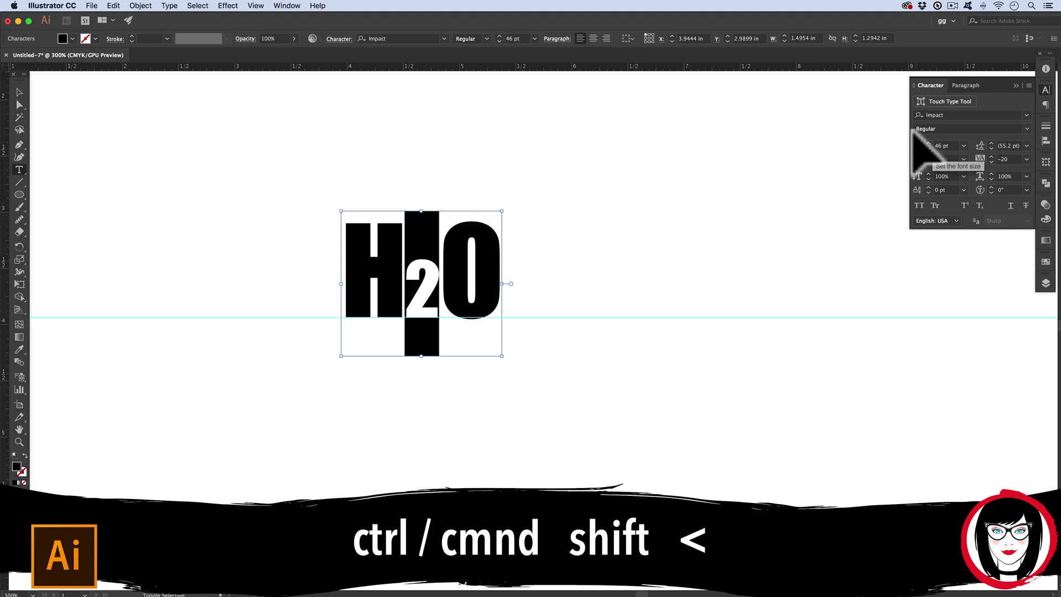
{"action": "key", "text": "super+shift+less"}
{"action": "key", "text": "super+shift+less"}
{"action": "key", "text": "super+shift+less"}
{"action": "key", "text": "super+shift+less"}
{"action": "key", "text": "super+shift+less"}
{"action": "key", "text": "super+shift+less"}
{"action": "key", "text": "super+shift+less"}
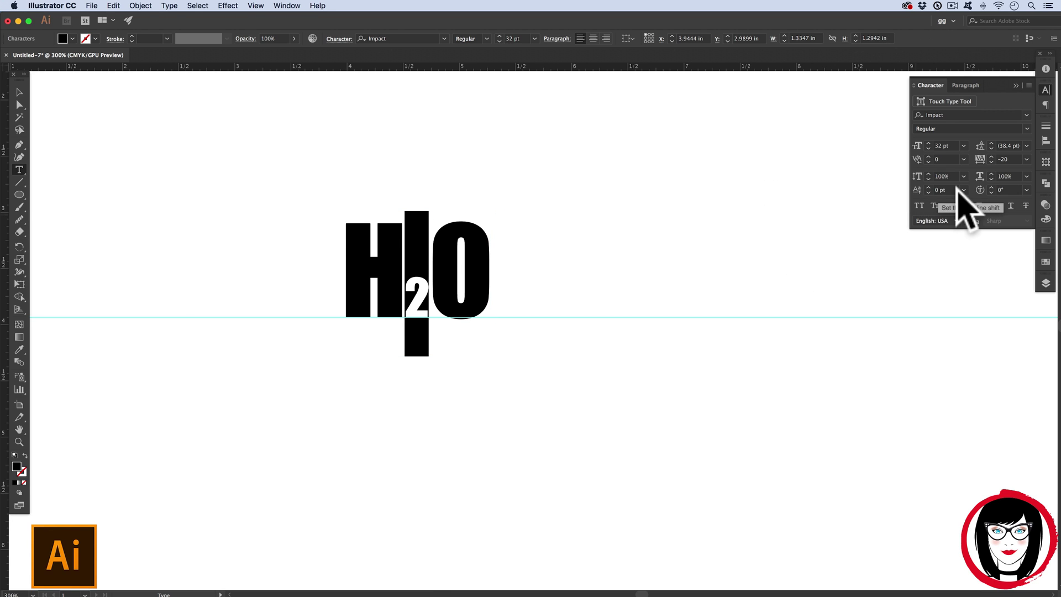
{"action": "left_click", "coordinate": [928, 192]}
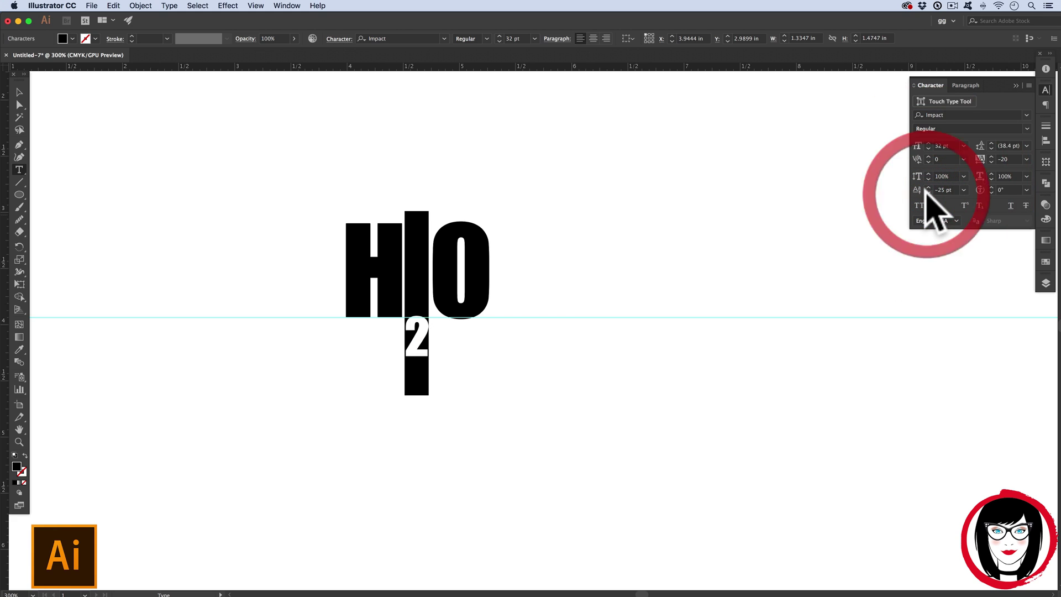
Step: Undo to restore the 2, then select and delete all of the H20 text
{"action": "key", "text": "super+z"}
{"action": "key", "text": "super+z"}
{"action": "key", "text": "super+z"}
{"action": "key", "text": "super+z"}
{"action": "key", "text": "super+z"}
{"action": "key", "text": "super+z"}
{"action": "key", "text": "super+z"}
{"action": "key", "text": "super+z"}
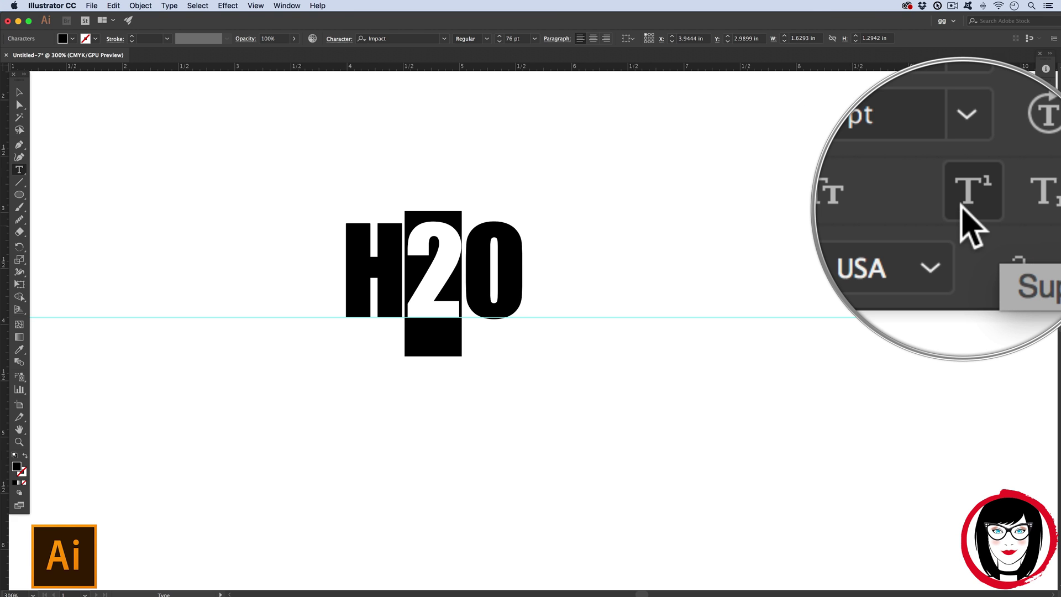
{"action": "key", "text": "super+a"}
{"action": "key", "text": "BackSpace"}
Step: Type y'all and raise its apostrophe with a 10 pt baseline shift
{"action": "type", "text": "y"}
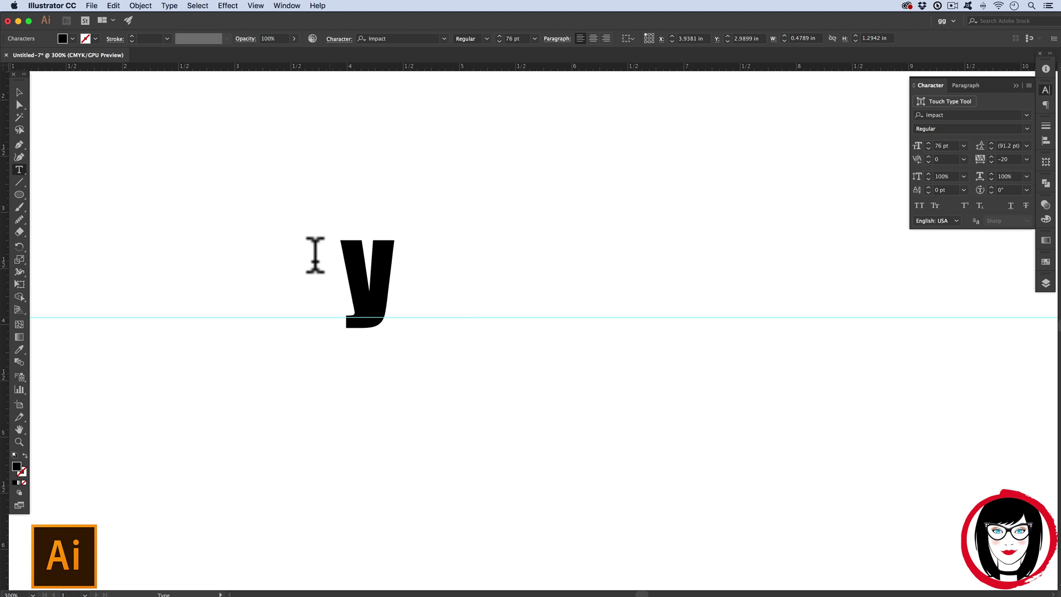
{"action": "type", "text": "'all"}
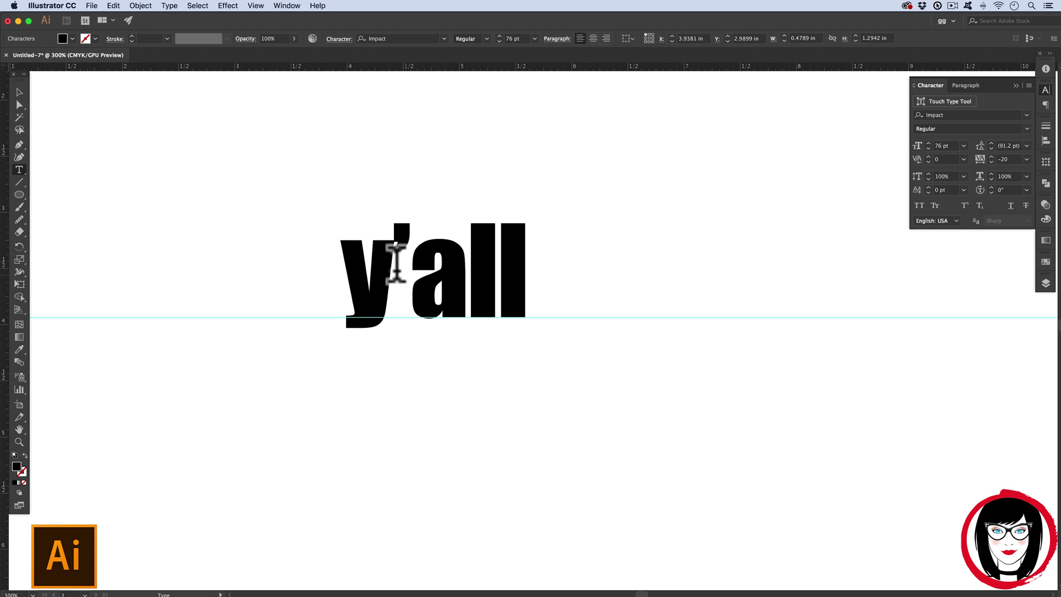
{"action": "left_click", "coordinate": [396, 263]}
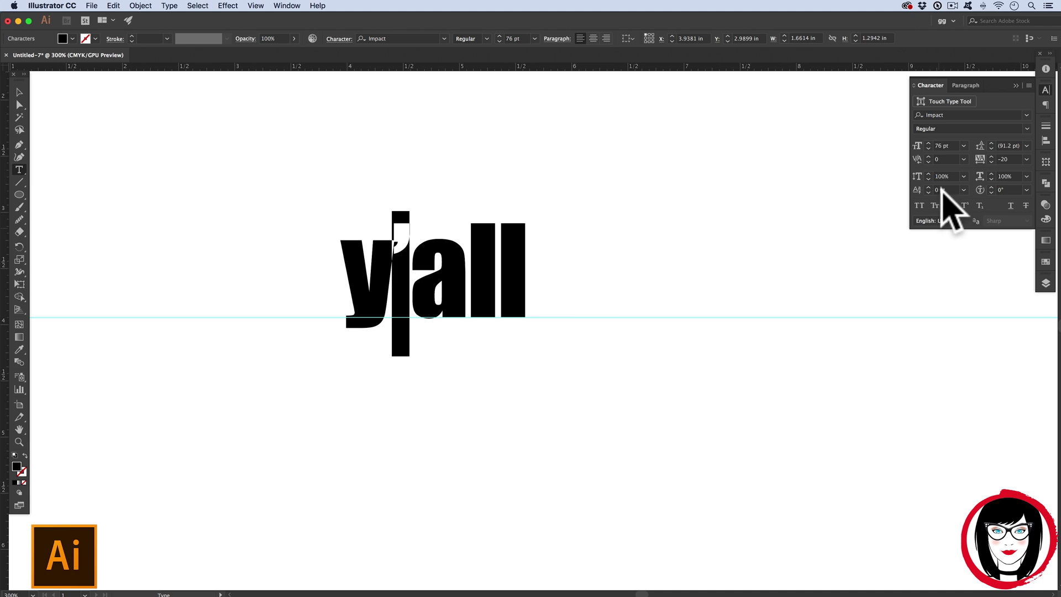
{"action": "scroll", "coordinate": [942, 188], "scroll_direction": "up", "scroll_amount": 4}
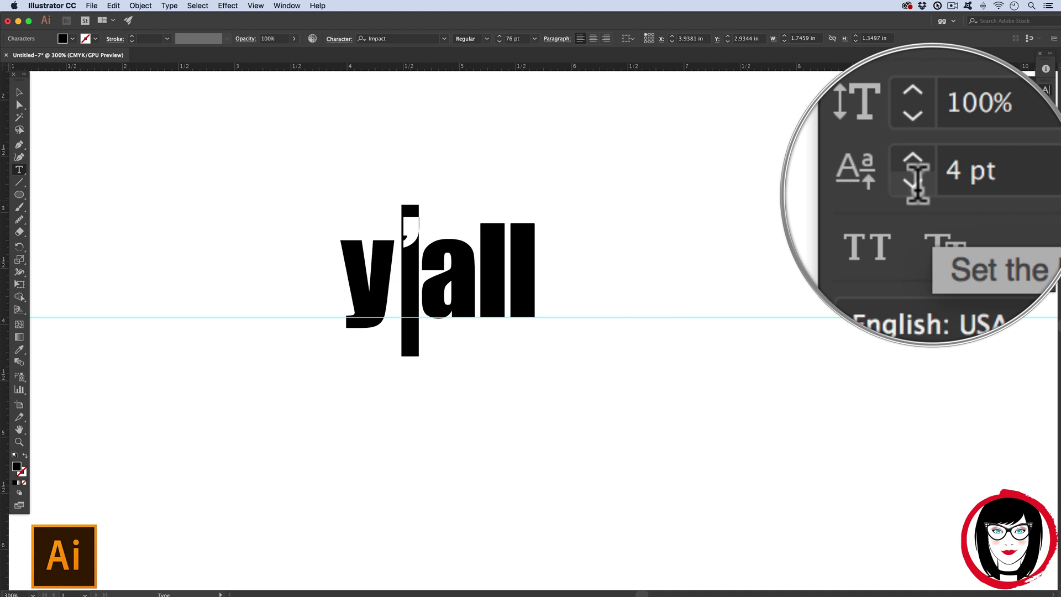
{"action": "scroll", "coordinate": [929, 188], "scroll_direction": "up", "scroll_amount": 3}
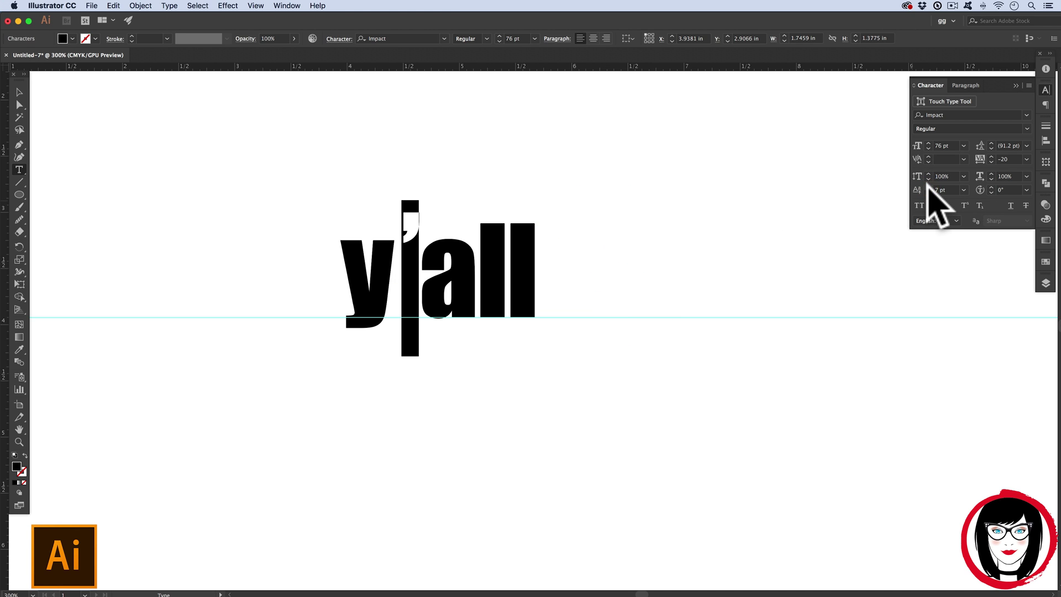
{"action": "scroll", "coordinate": [928, 187], "scroll_direction": "up", "scroll_amount": 3}
Step: Tighten the kerning between the apostrophe and 'a' to -80 and beyond, then deselect the text
{"action": "left_click", "coordinate": [409, 272]}
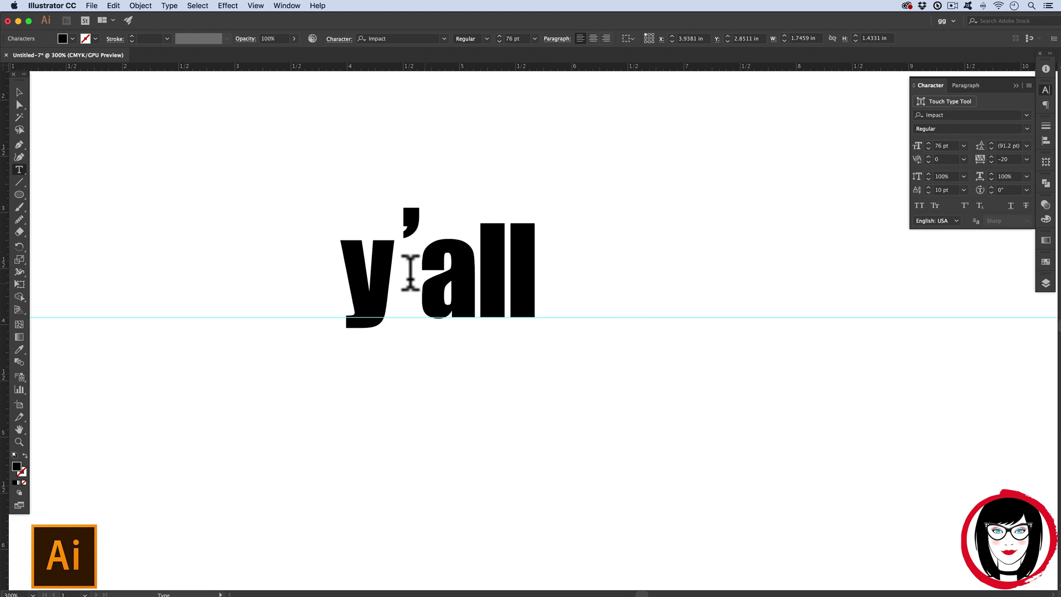
{"action": "key", "text": "super"}
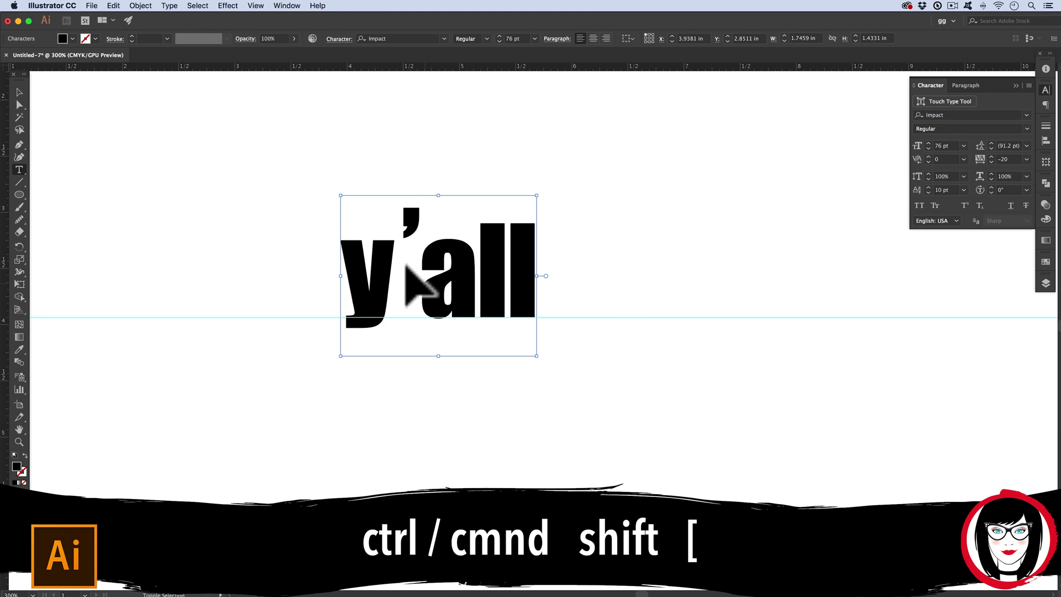
{"action": "key", "text": "alt+Left"}
{"action": "key", "text": "alt+Left"}
{"action": "key", "text": "alt+Left"}
{"action": "key", "text": "alt+Left"}
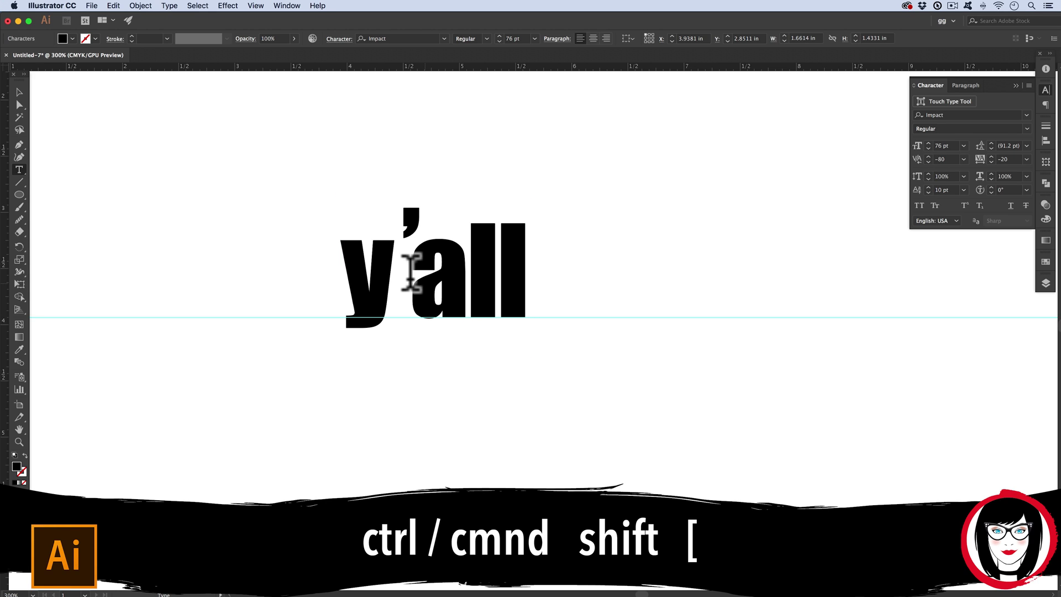
{"action": "key", "text": "alt+Left"}
{"action": "key", "text": "alt+Left"}
{"action": "key", "text": "alt+Left"}
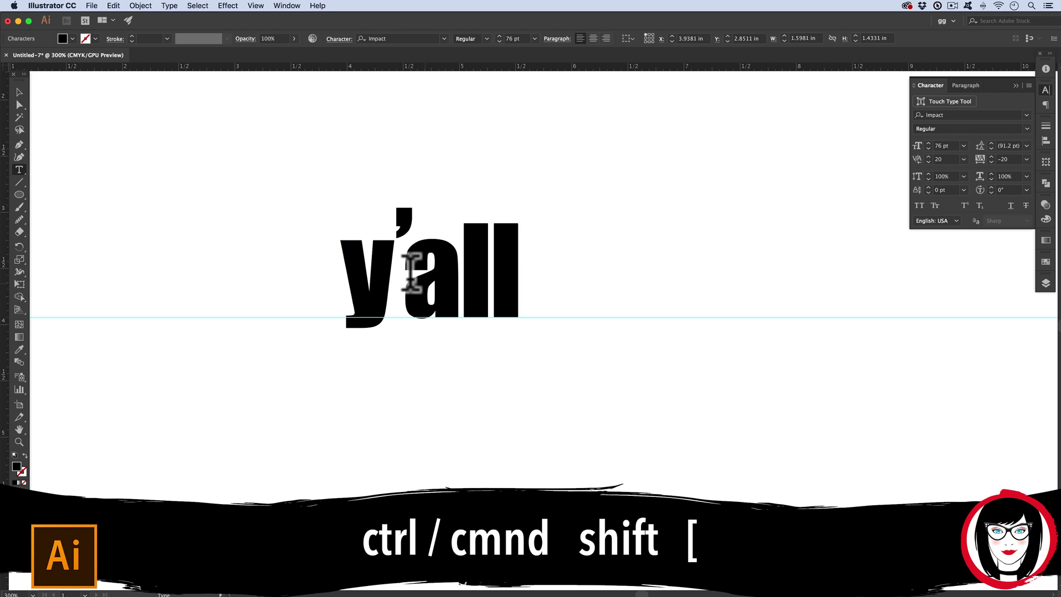
{"action": "key", "text": "Escape"}
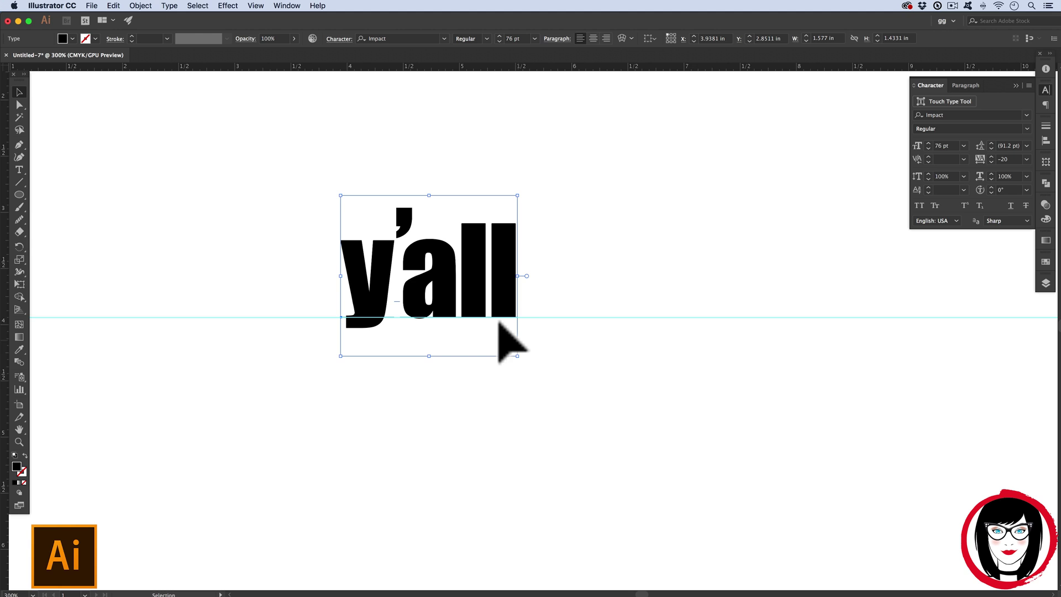
{"action": "left_click", "coordinate": [550, 331]}
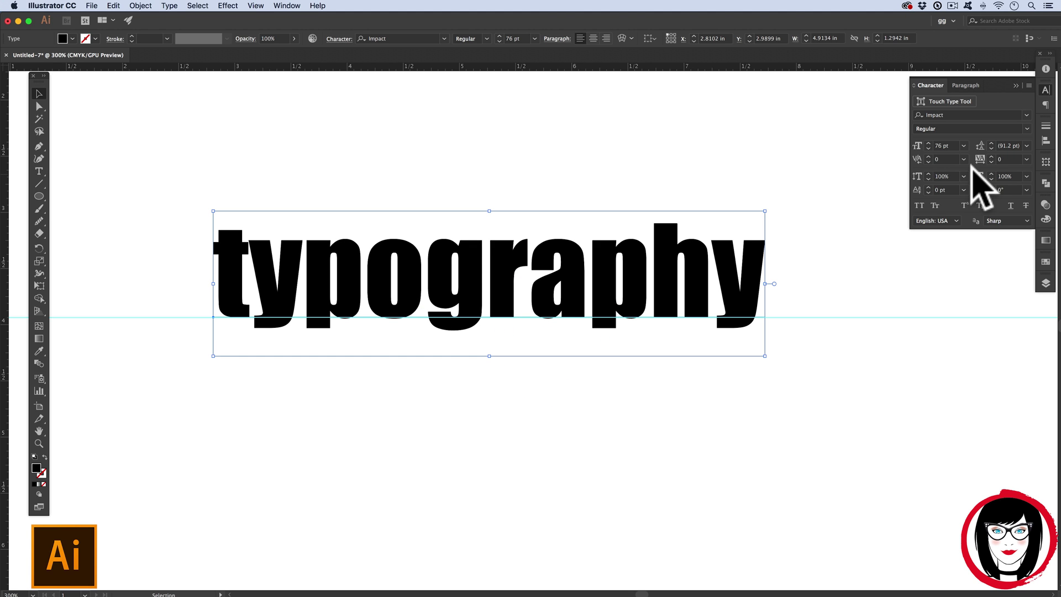
Step: Replace 'typography' with 'leading: the', 'space between' and 'lines' on three lines
{"action": "key", "text": "t"}
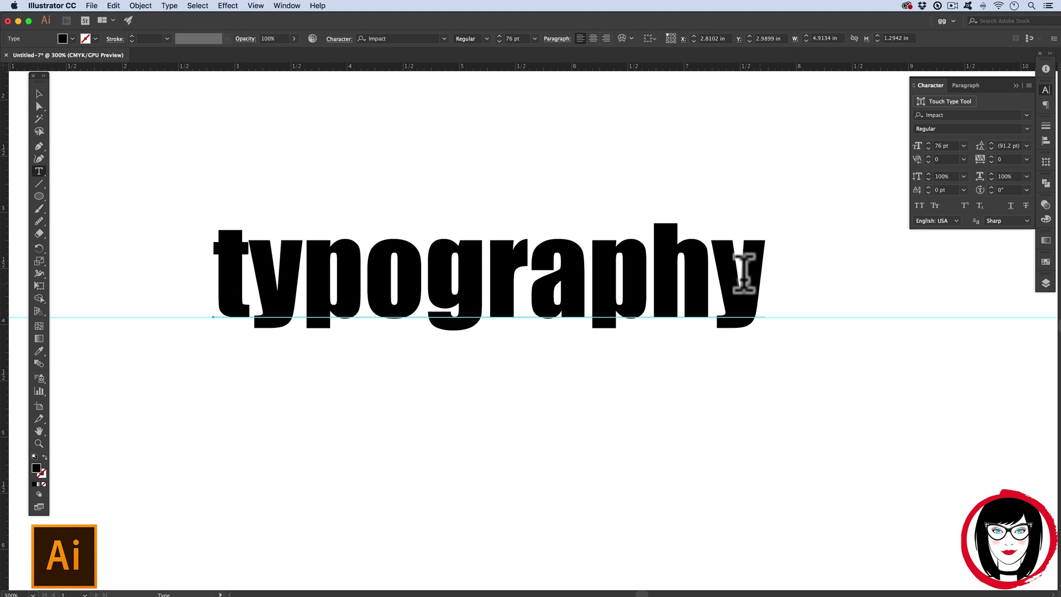
{"action": "left_click_drag", "start_coordinate": [741, 274], "coordinate": [189, 249]}
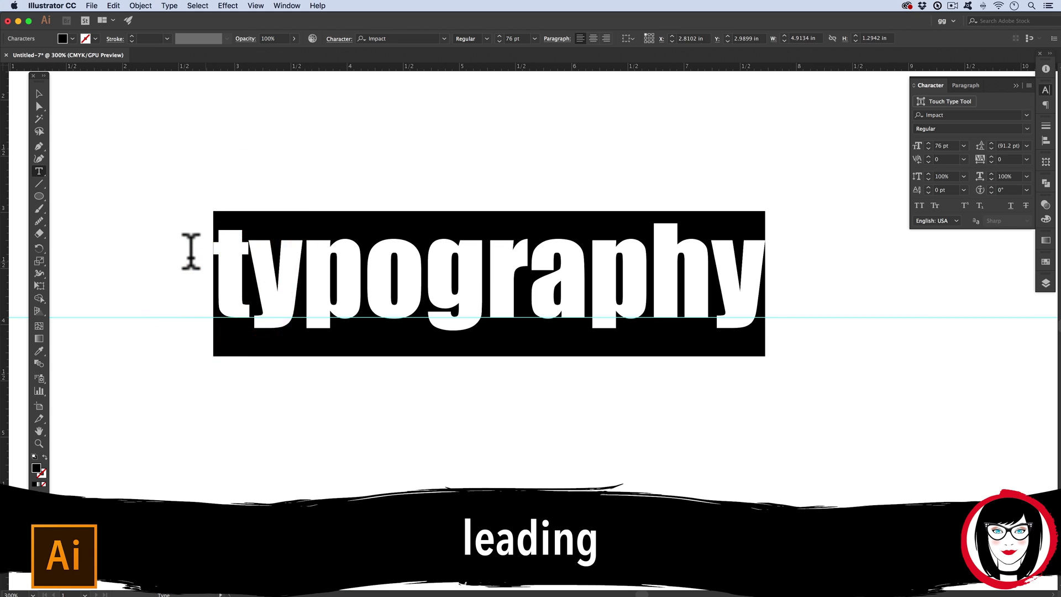
{"action": "type", "text": "leading: the"}
{"action": "key", "text": "Return"}
{"action": "type", "text": "sp"}
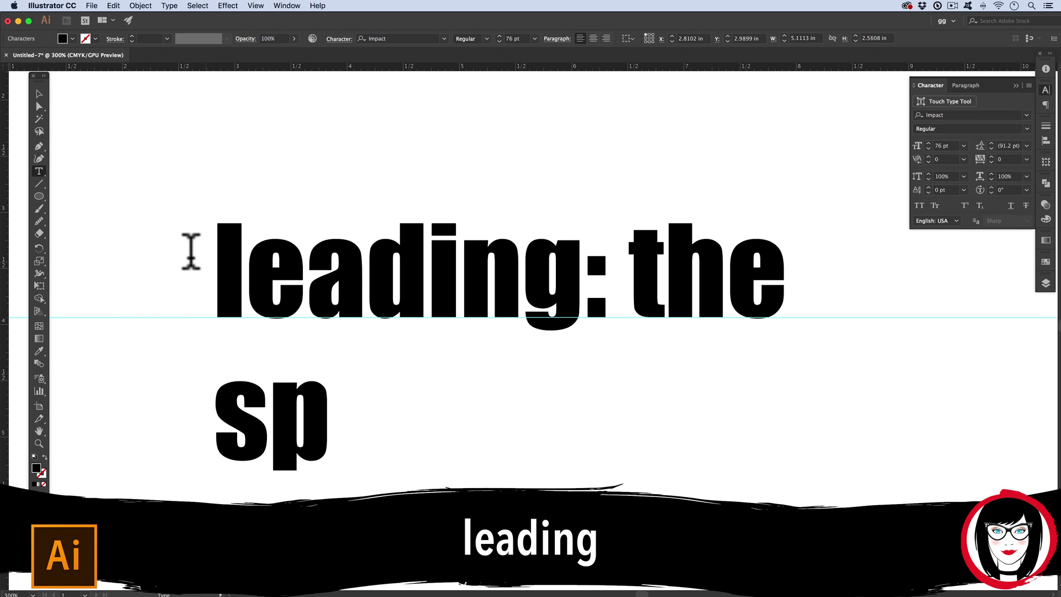
{"action": "type", "text": "ace between"}
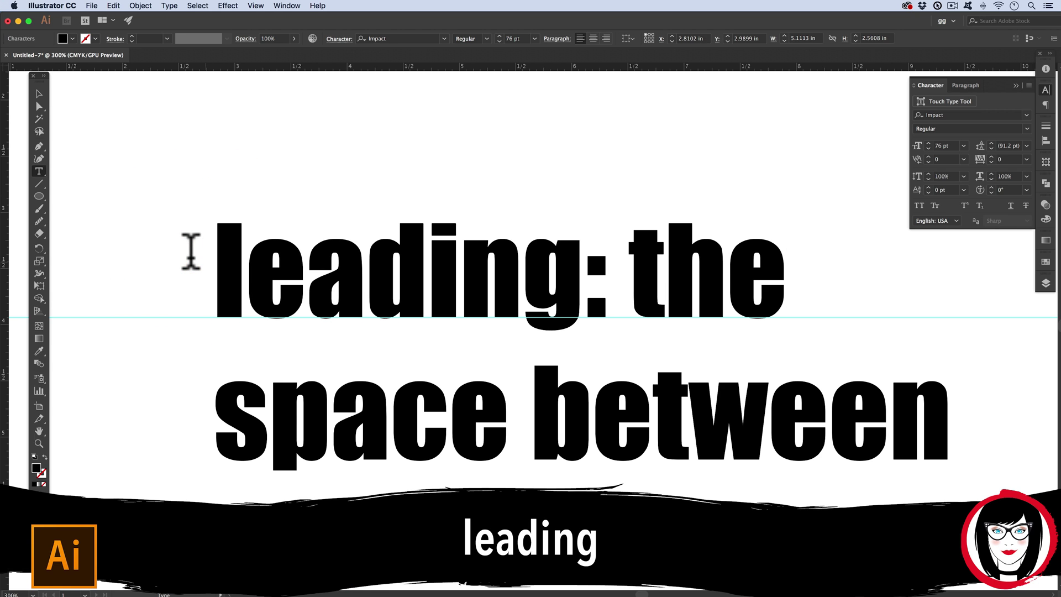
{"action": "key", "text": "Return"}
{"action": "type", "text": "lines"}
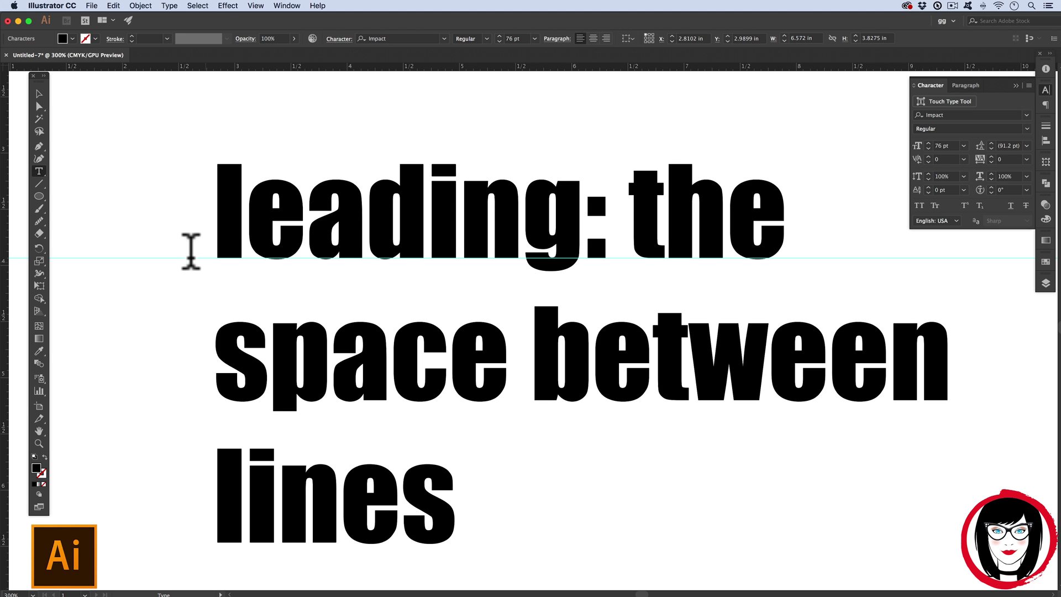
Step: Select all three lines and bring up the paragraph settings
{"action": "scroll", "coordinate": [429, 309], "scroll_direction": "right", "scroll_amount": 3}
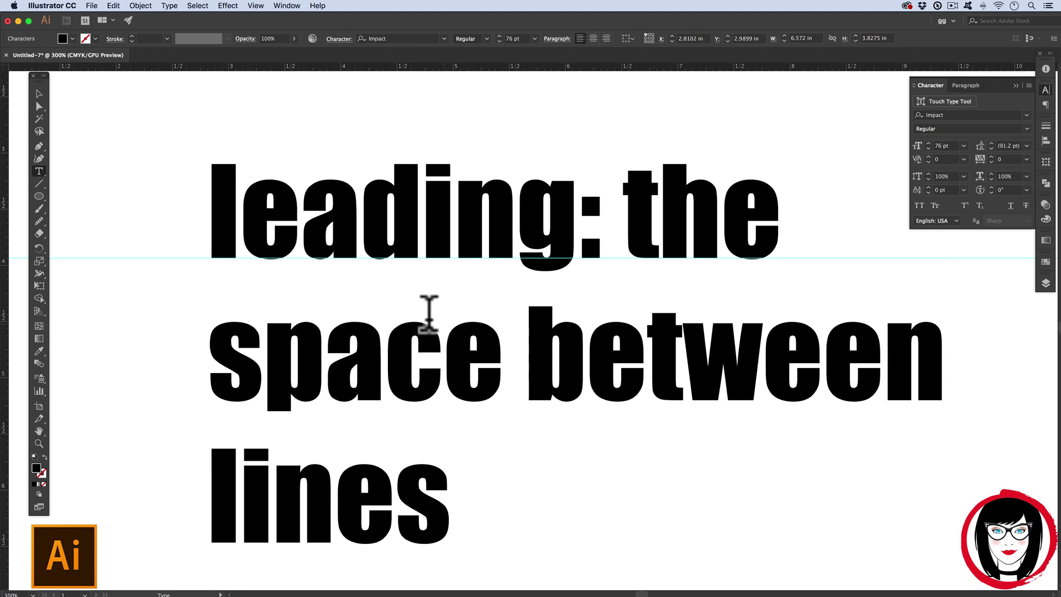
{"action": "scroll", "coordinate": [428, 312], "scroll_direction": "right", "scroll_amount": 1}
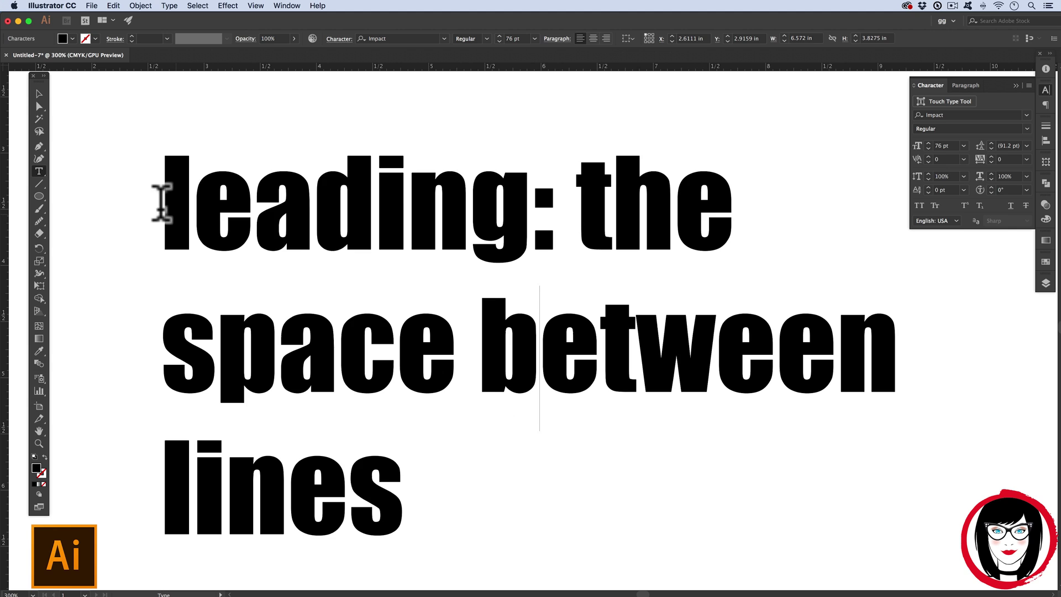
{"action": "left_click_drag", "start_coordinate": [161, 201], "coordinate": [660, 479]}
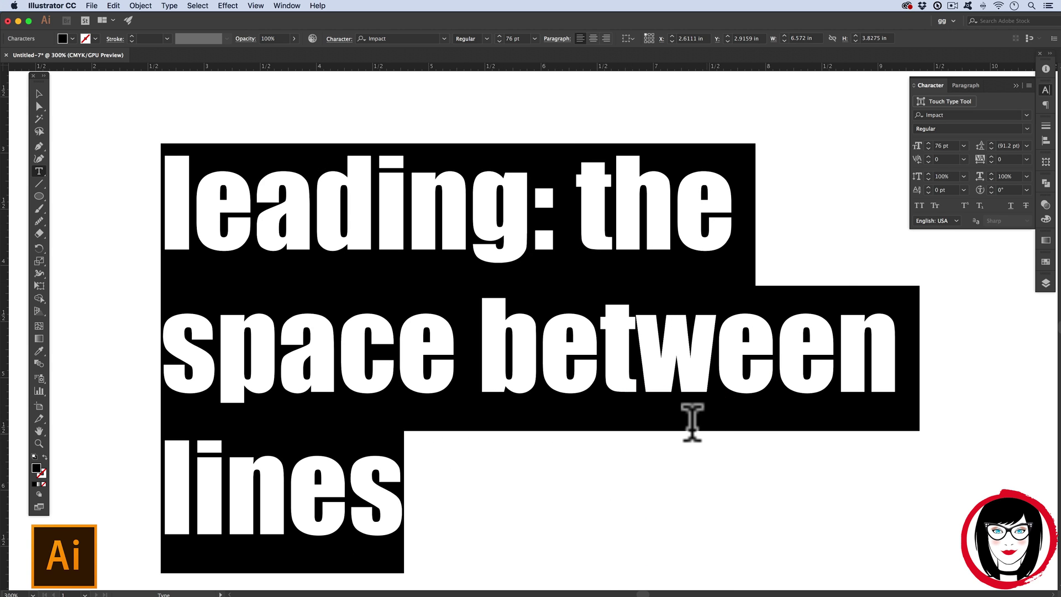
{"action": "left_click", "coordinate": [964, 85]}
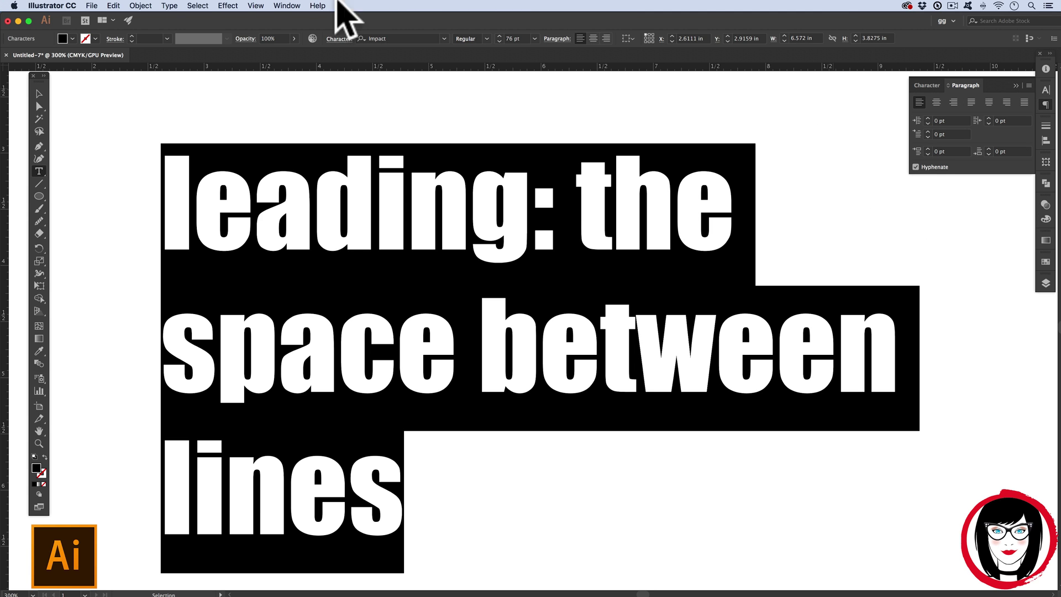
Step: Show the Paragraph panel from Window > Type, then leave text editing with the block selected
{"action": "left_click", "coordinate": [287, 6]}
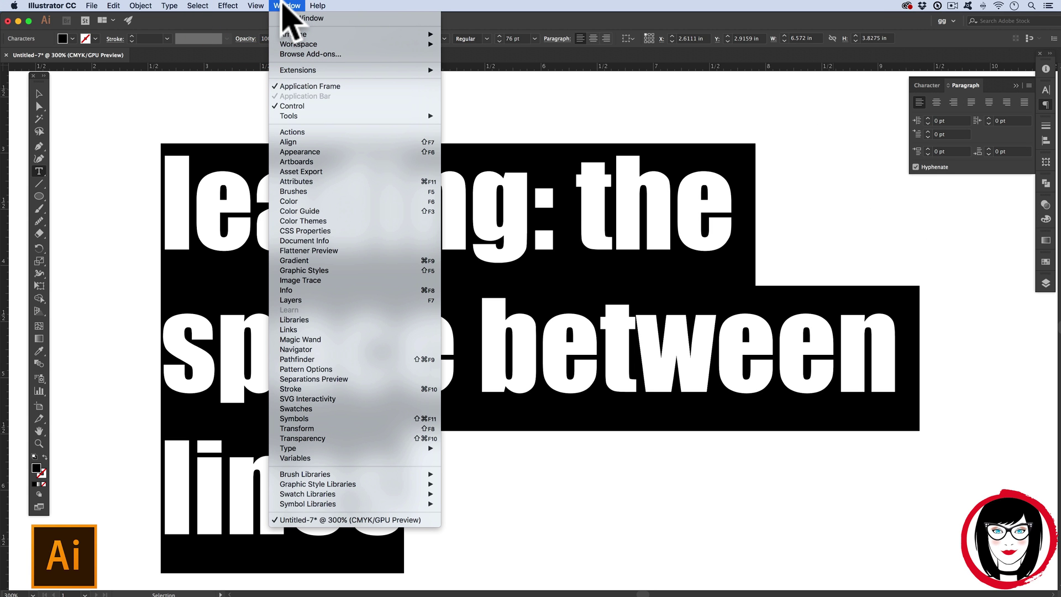
{"action": "mouse_move", "coordinate": [331, 448]}
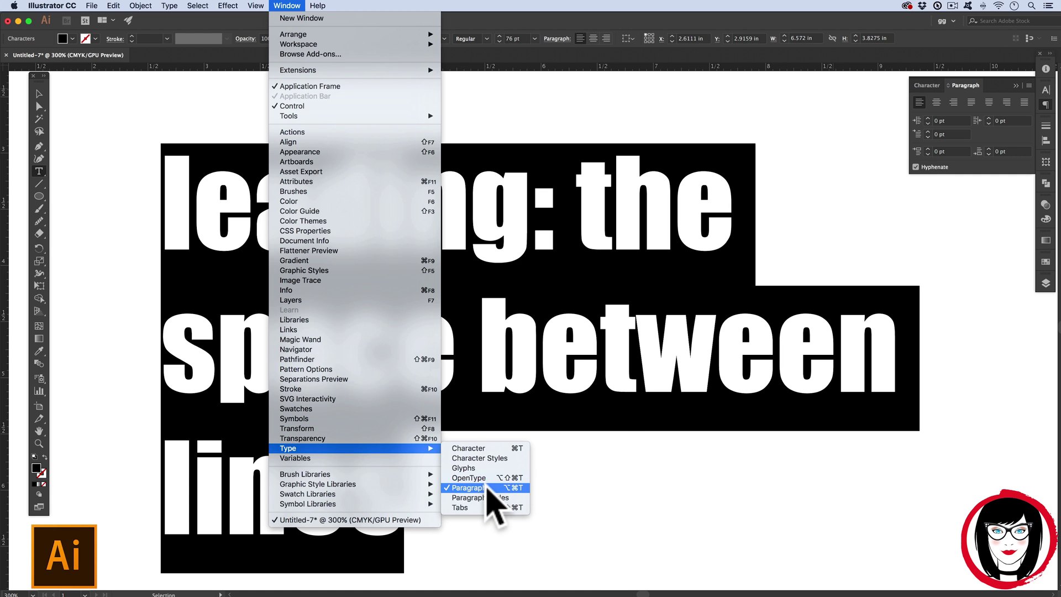
{"action": "left_click", "coordinate": [1035, 105]}
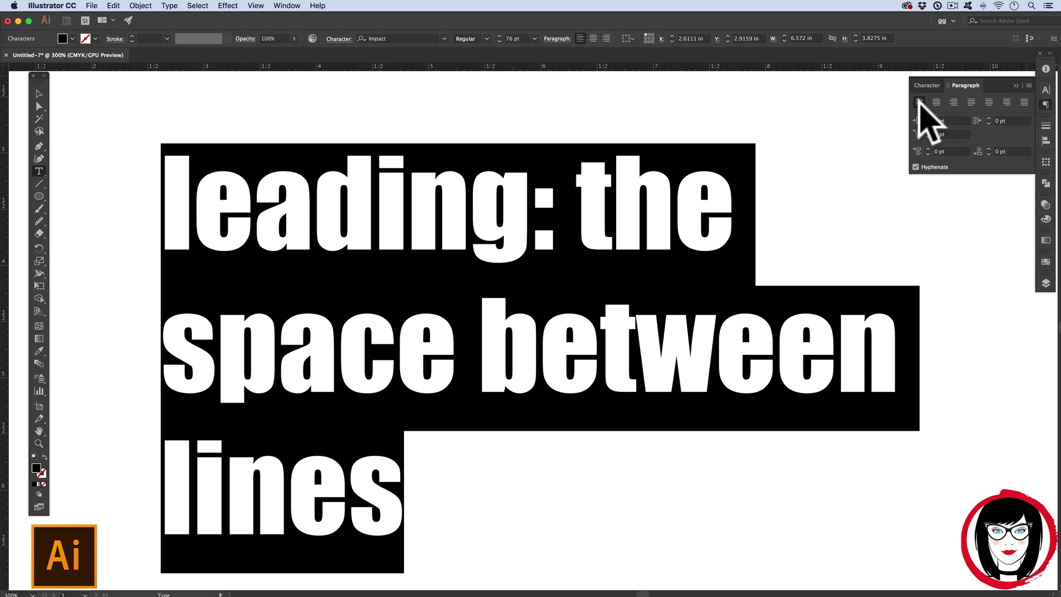
{"action": "key", "text": "Escape"}
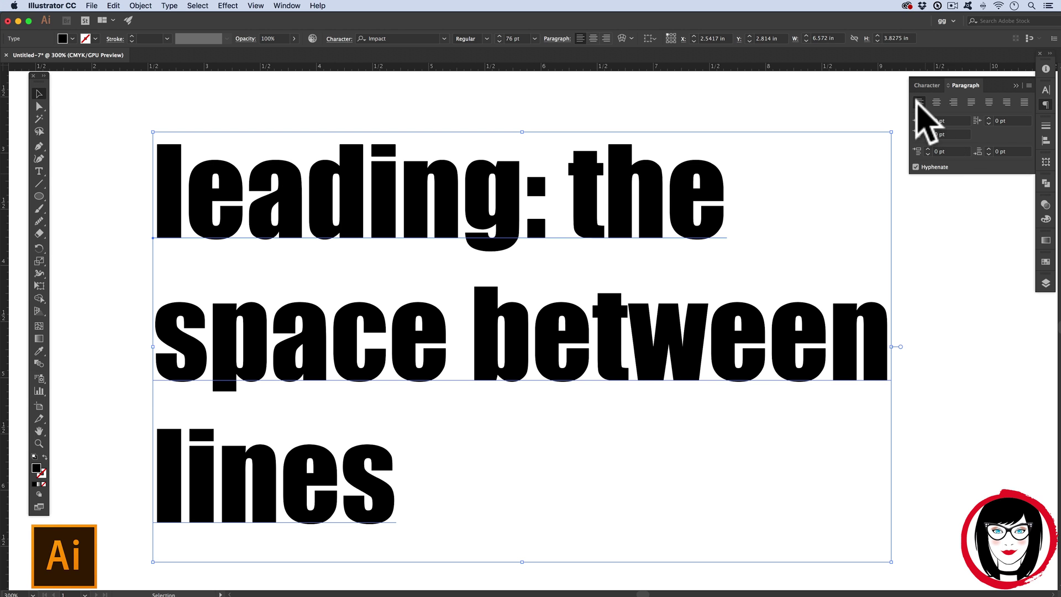
Step: Apply Justify with Last Line Aligned Left to the three-line heading block
{"action": "left_click", "coordinate": [930, 104]}
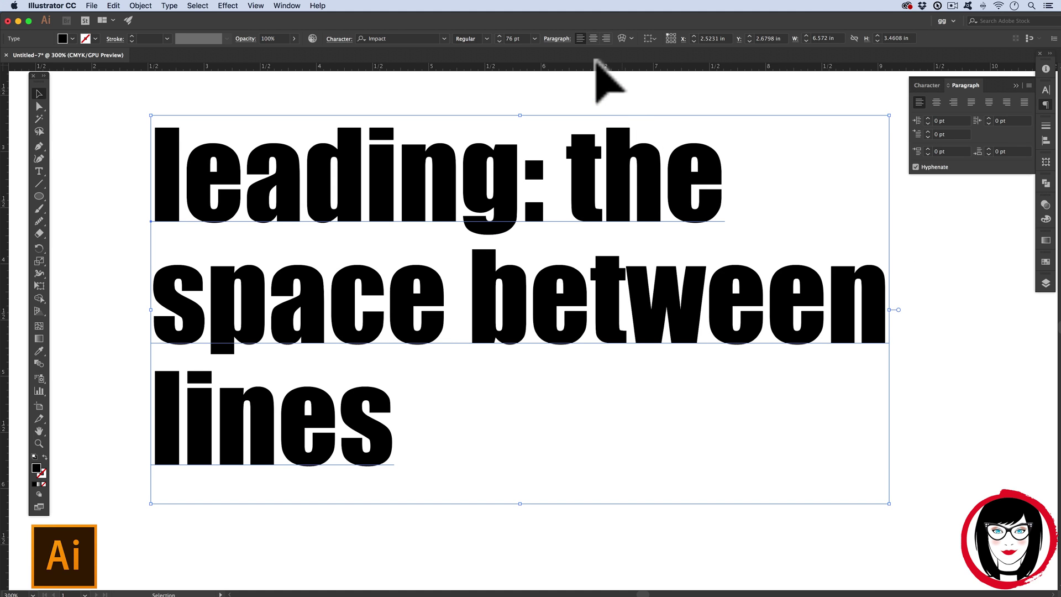
{"action": "key", "text": "super+shift+a"}
{"action": "key", "text": "z"}
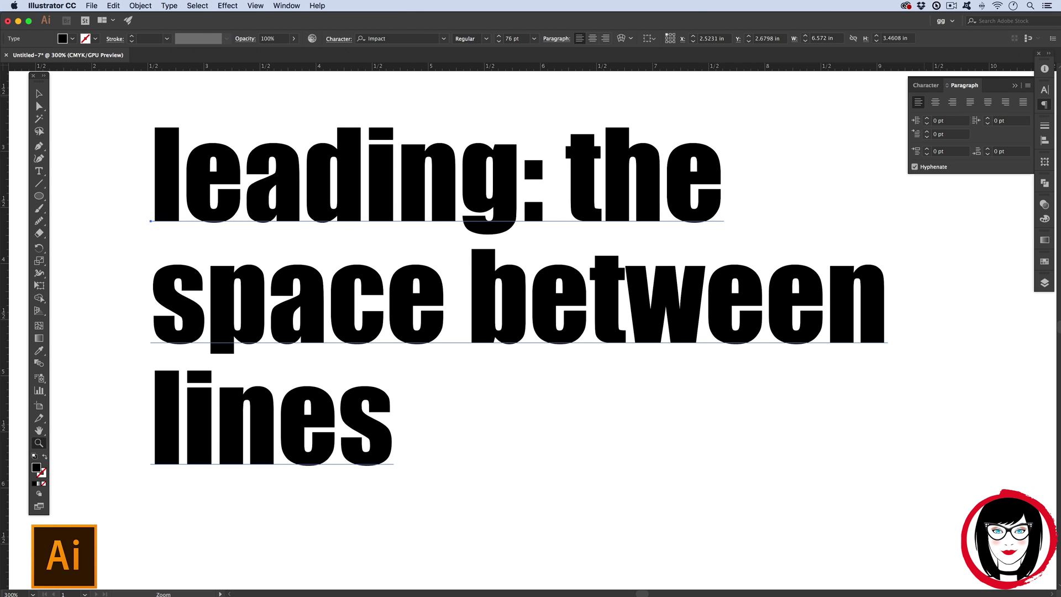
{"action": "left_click", "coordinate": [969, 102]}
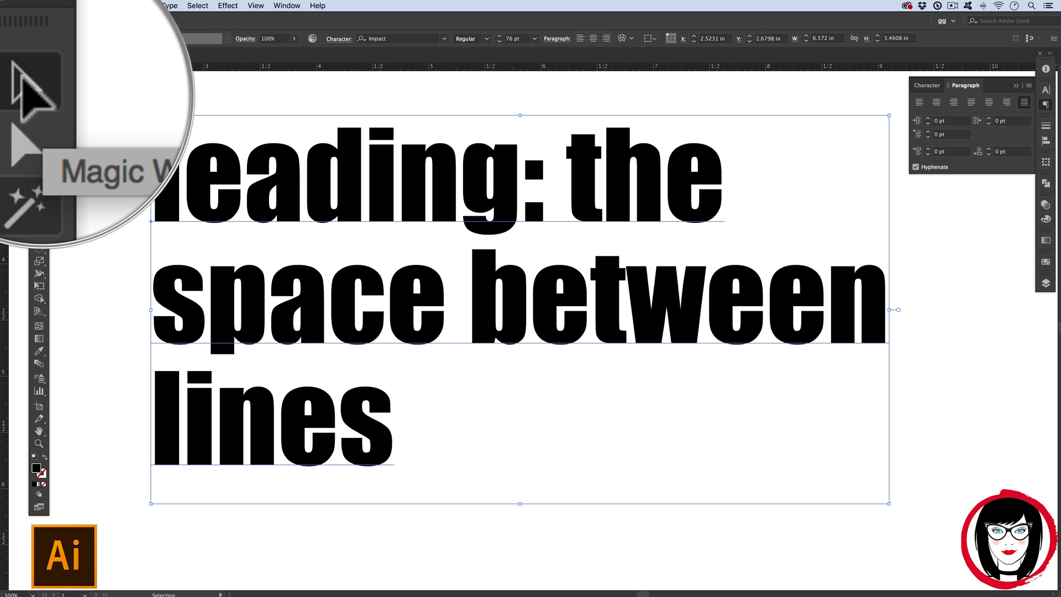
{"action": "left_click", "coordinate": [38, 177]}
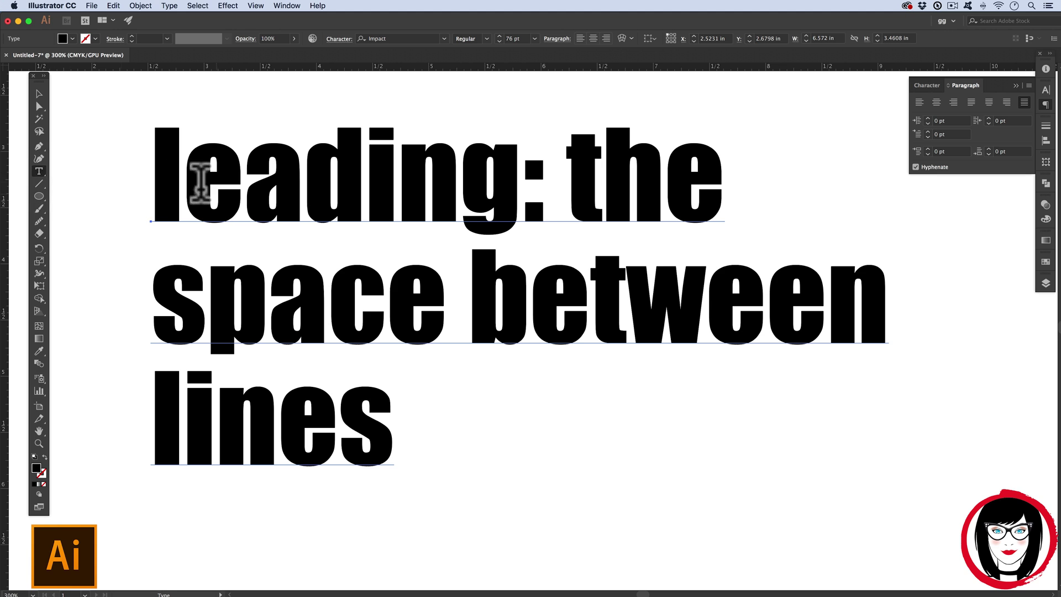
Step: Select the whole heading and try tighter, then looser leading, ending slightly more open than before
{"action": "left_click_drag", "start_coordinate": [142, 171], "coordinate": [706, 470]}
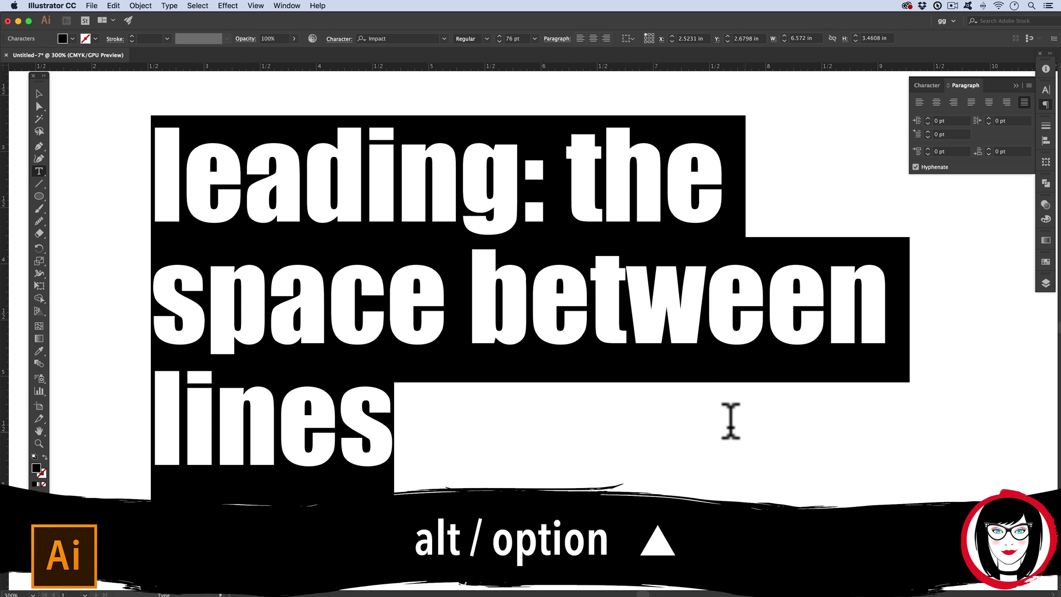
{"action": "key", "text": "alt+Up"}
{"action": "key", "text": "alt+Up"}
{"action": "key", "text": "alt+Up"}
{"action": "key", "text": "alt+Up"}
{"action": "key", "text": "alt+Up"}
{"action": "key", "text": "alt+Up"}
{"action": "key", "text": "alt+Up"}
{"action": "key", "text": "alt+Up"}
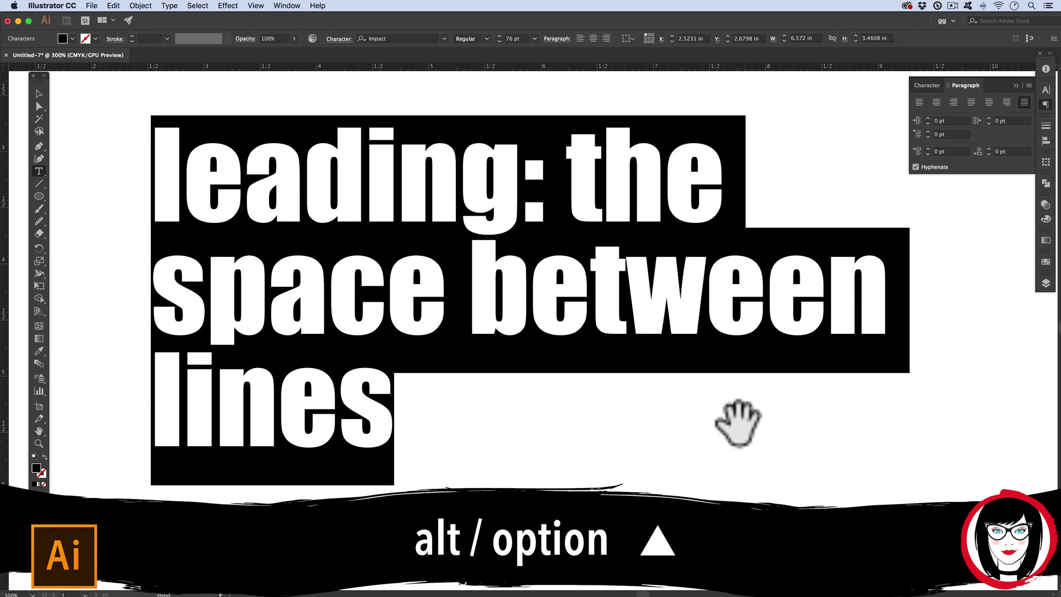
{"action": "key", "text": "alt+Up"}
{"action": "key", "text": "alt+Up"}
{"action": "key", "text": "alt+Up"}
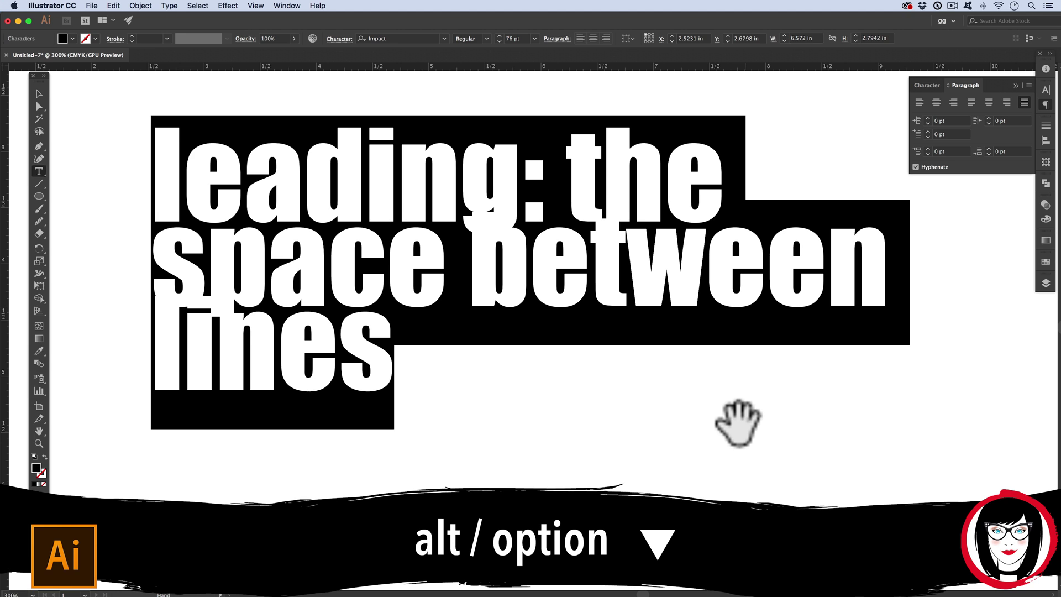
{"action": "key", "text": "alt+Down"}
{"action": "key", "text": "alt+Down"}
{"action": "key", "text": "alt+Down"}
{"action": "key", "text": "alt+Down"}
{"action": "key", "text": "alt+Down"}
{"action": "key", "text": "alt+Down"}
{"action": "key", "text": "alt+Down"}
{"action": "key", "text": "alt+Down"}
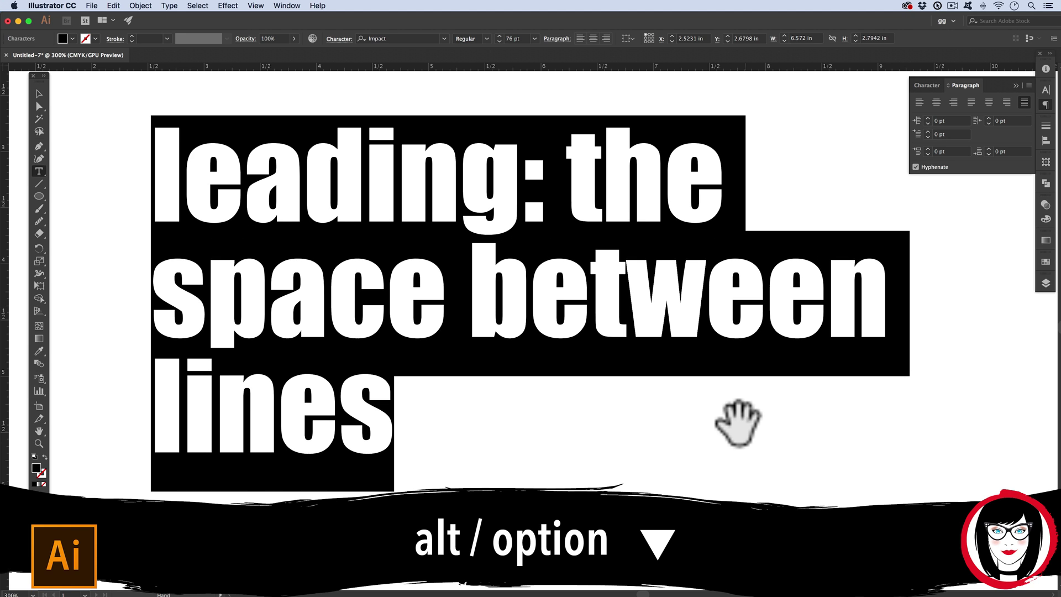
{"action": "key", "text": "alt+Down"}
{"action": "key", "text": "alt+Down"}
{"action": "key", "text": "alt+Down"}
{"action": "key", "text": "alt+Down"}
{"action": "key", "text": "alt+Down"}
{"action": "key", "text": "alt+Down"}
{"action": "key", "text": "alt+Down"}
{"action": "key", "text": "alt+Down"}
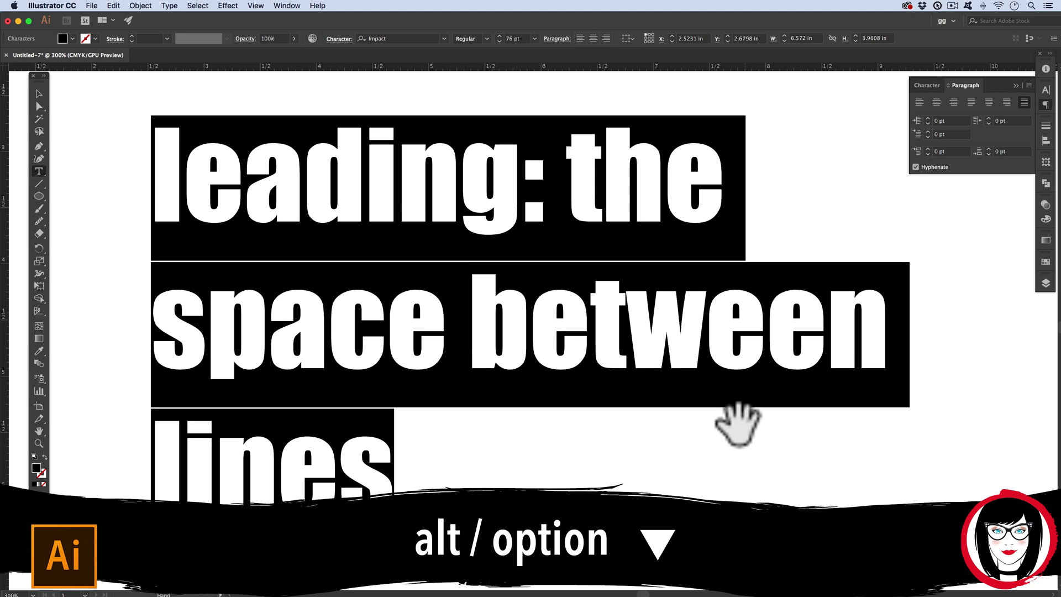
{"action": "key", "text": "alt+Up"}
{"action": "key", "text": "alt+Up"}
{"action": "key", "text": "alt+Up"}
{"action": "key", "text": "alt+Up"}
{"action": "key", "text": "alt+Up"}
{"action": "key", "text": "alt+Up"}
{"action": "key", "text": "alt+Up"}
{"action": "key", "text": "alt+Up"}
{"action": "key", "text": "alt+Up"}
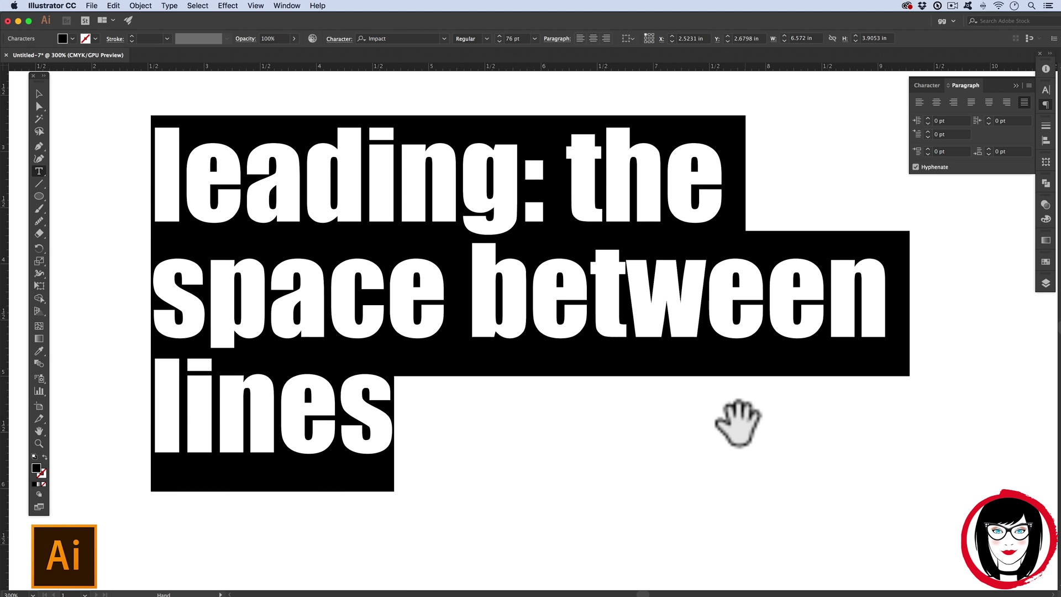
{"action": "key", "text": "alt+Down"}
{"action": "key", "text": "alt+Down"}
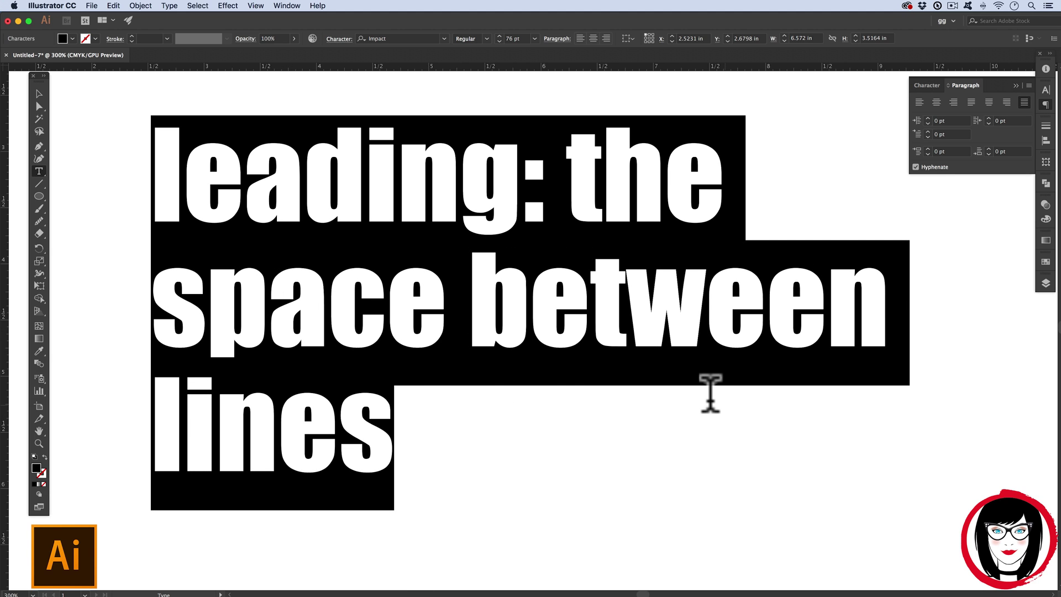
Step: In the Character panel, try the leading spinner and preset list, leaving leading at 80 pt
{"action": "left_click", "coordinate": [928, 85]}
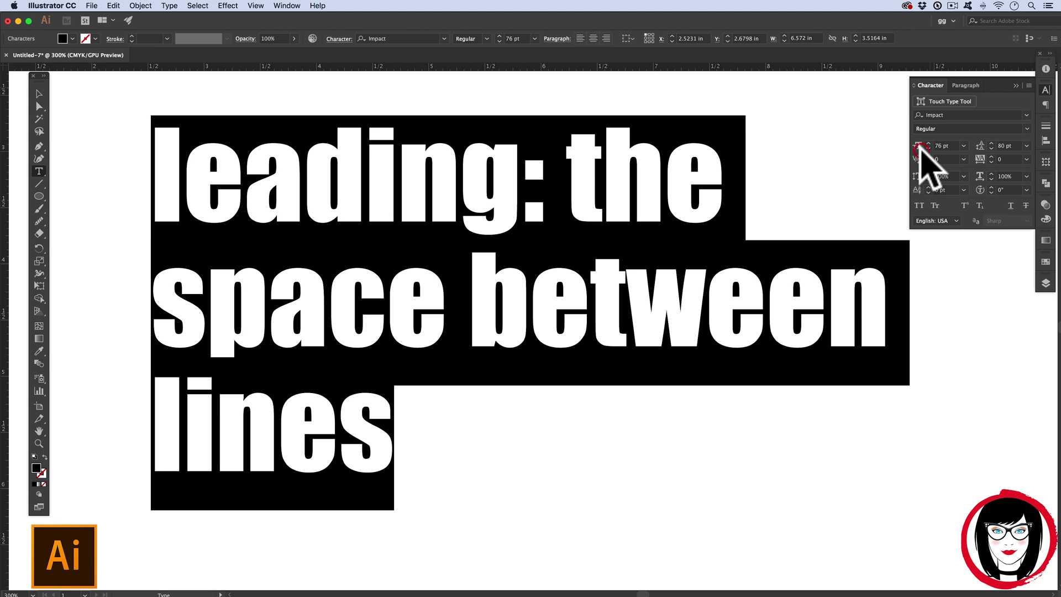
{"action": "left_click", "coordinate": [991, 143]}
{"action": "left_click", "coordinate": [992, 143]}
{"action": "left_click", "coordinate": [991, 148]}
{"action": "left_click", "coordinate": [991, 148]}
{"action": "left_click", "coordinate": [1026, 146]}
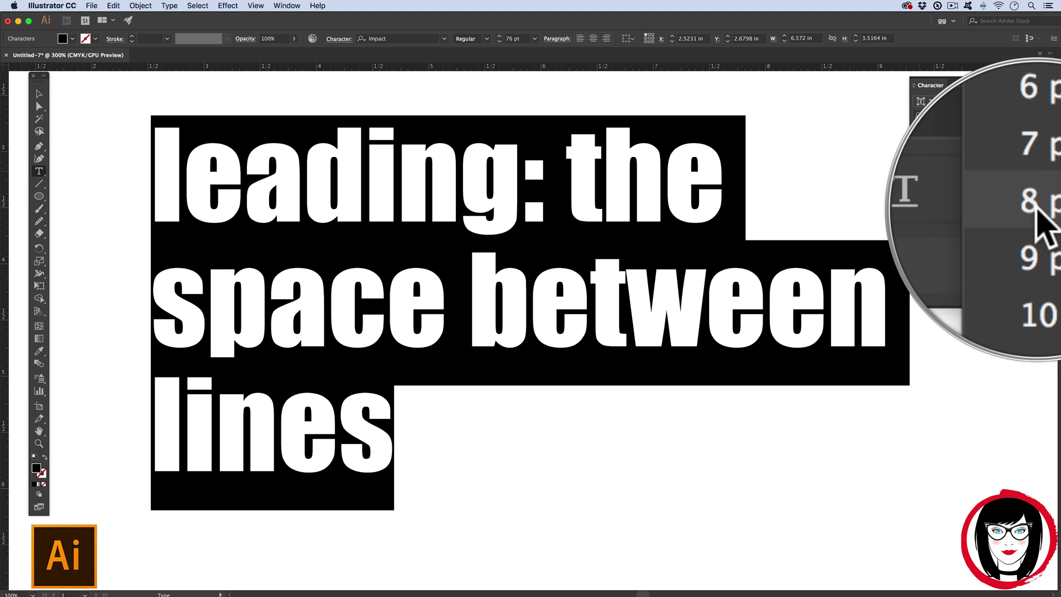
{"action": "key", "text": "Escape"}
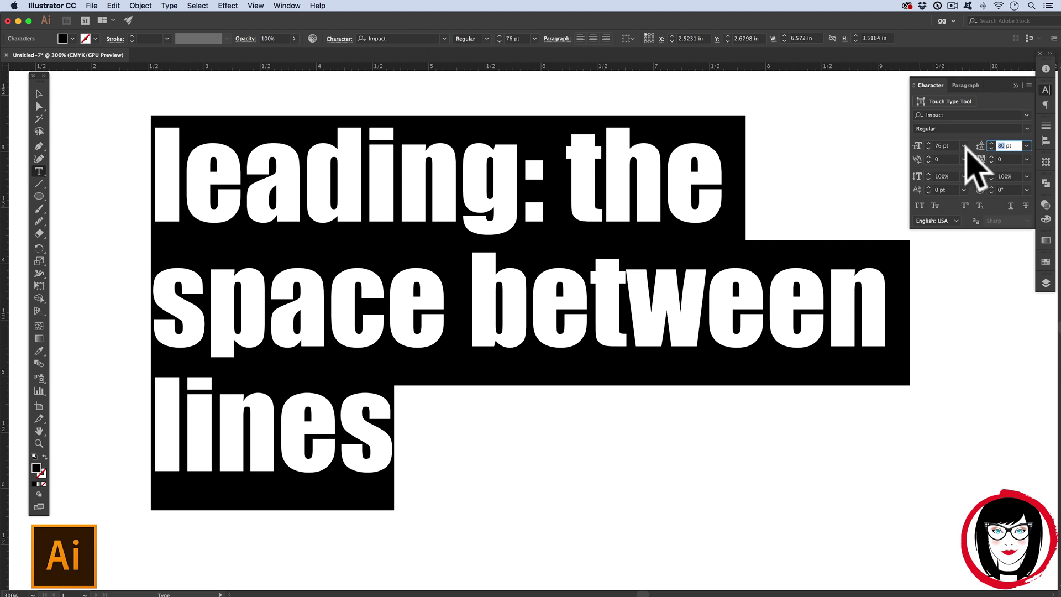
Step: Enter 78 pt in the Leading field and apply it to the heading
{"action": "key", "text": "Return"}
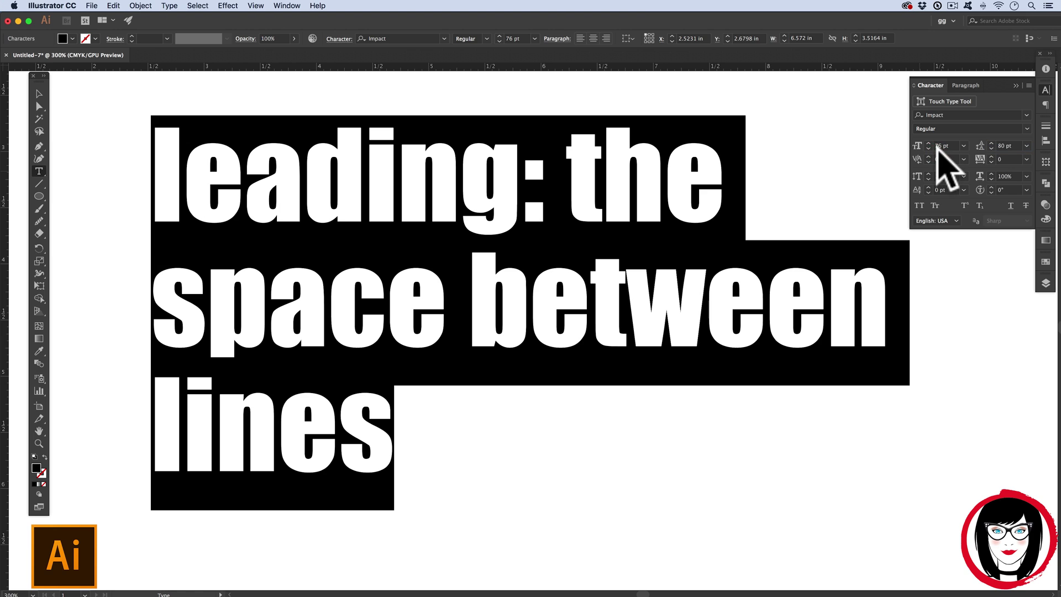
{"action": "left_click", "coordinate": [988, 145]}
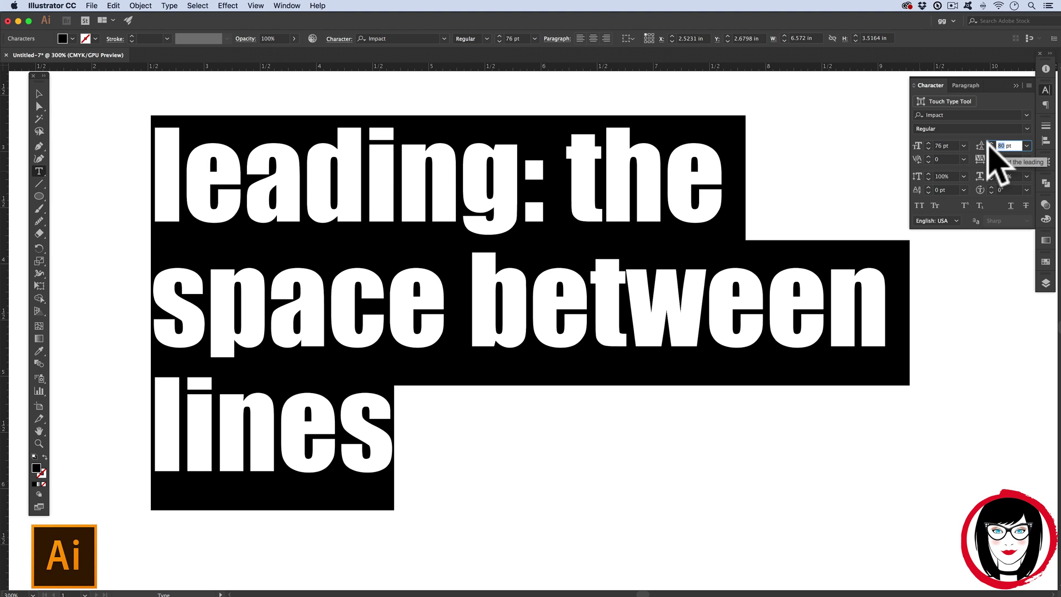
{"action": "type", "text": "78"}
{"action": "key", "text": "Return"}
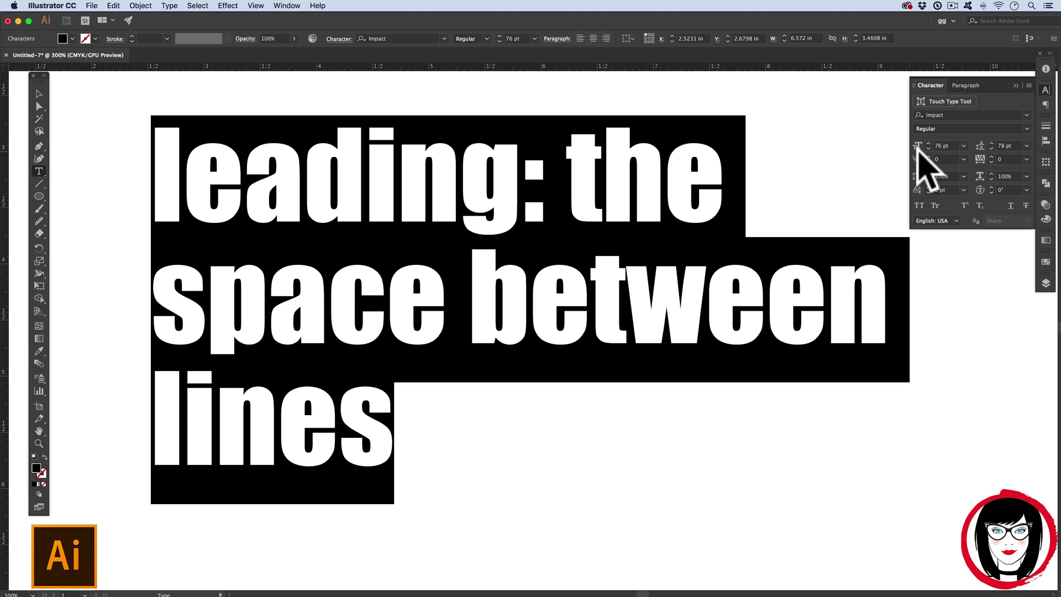
{"action": "left_click", "coordinate": [37, 94]}
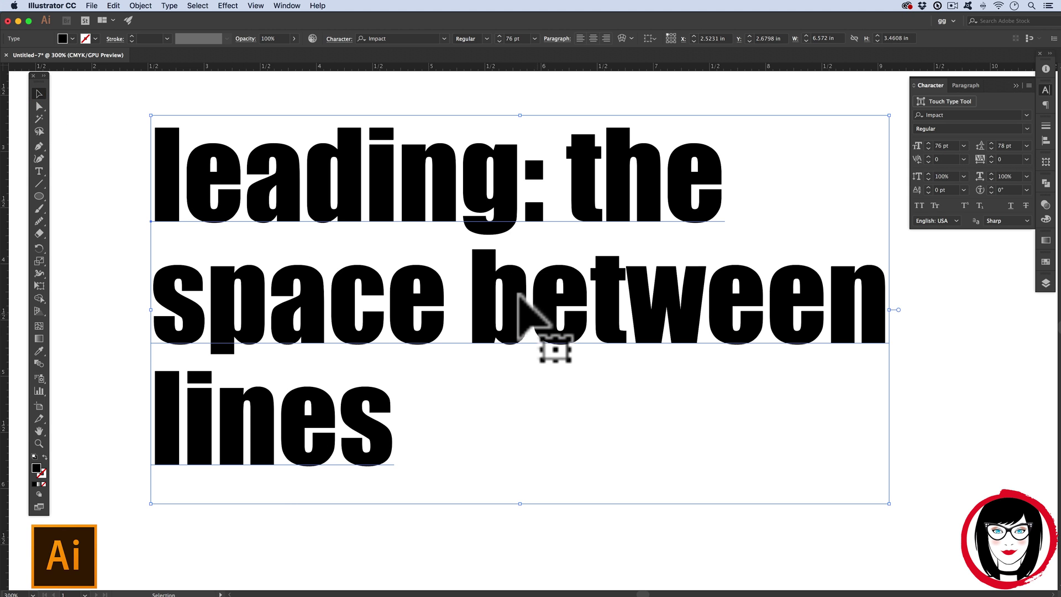
Step: Deselect the heading text by clicking empty space on the artboard
{"action": "left_click", "coordinate": [792, 163]}
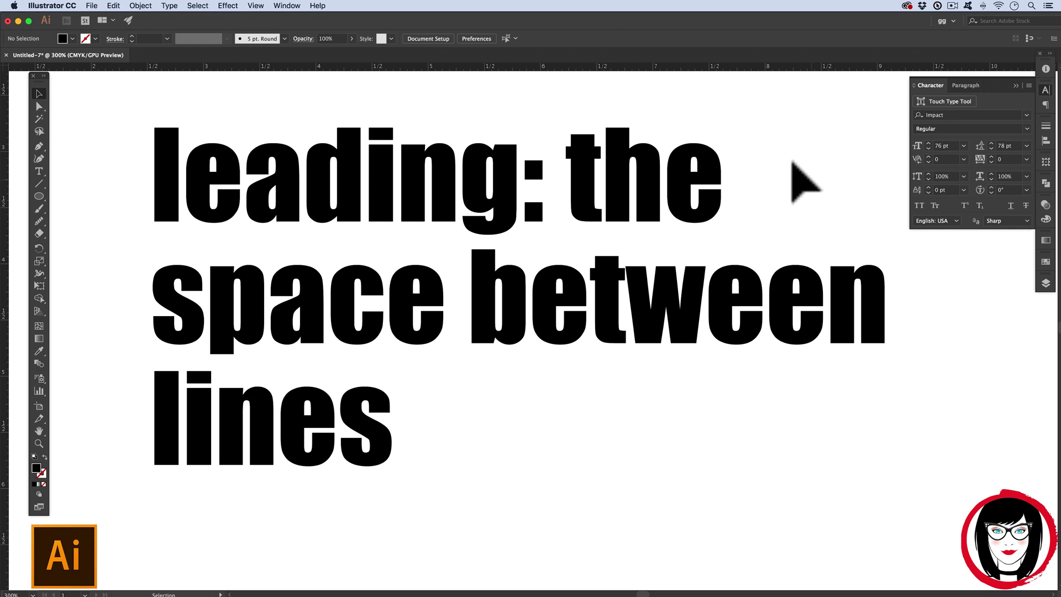
{"action": "left_click", "coordinate": [793, 163]}
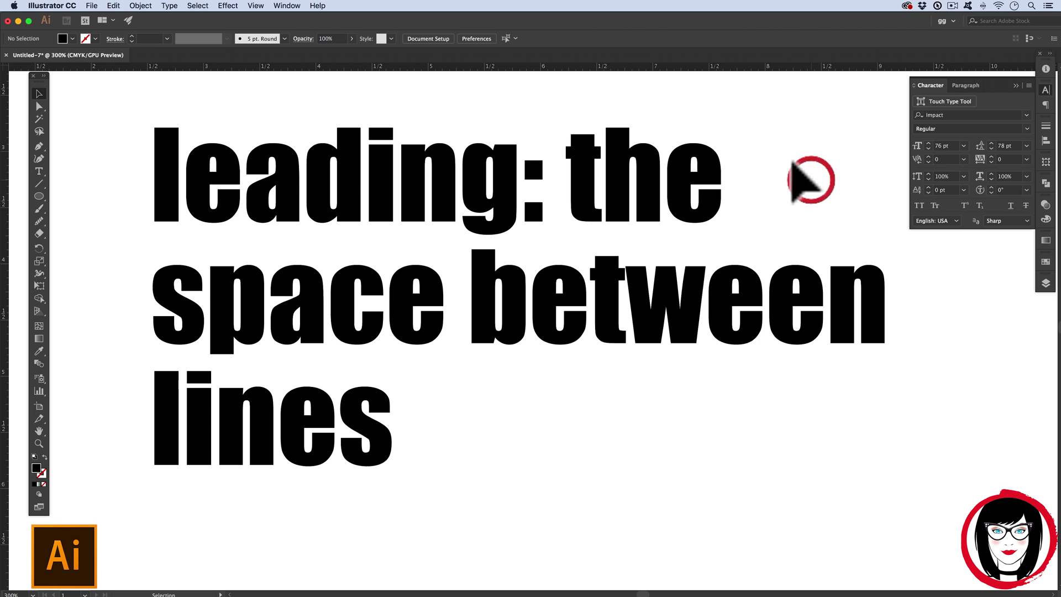